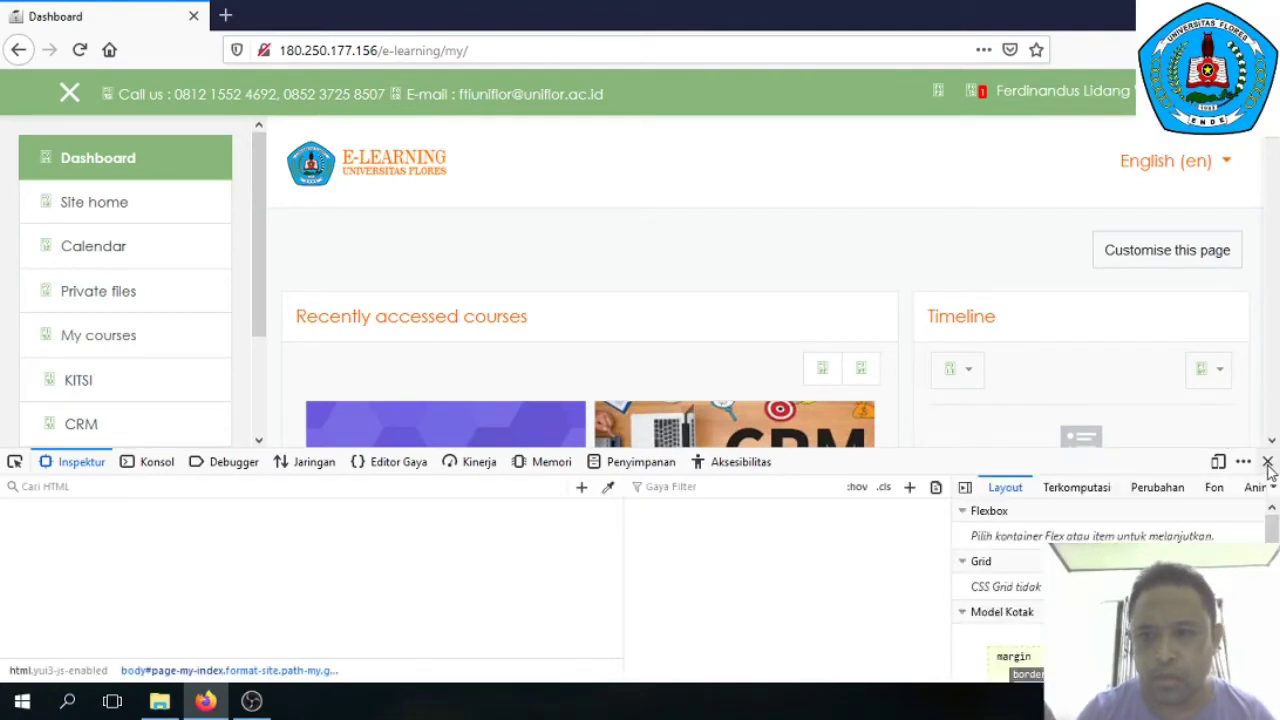
Step: Close the developer tools, open the Bimtek elearning course and turn its editing mode on
{"action": "left_click", "coordinate": [1267, 463]}
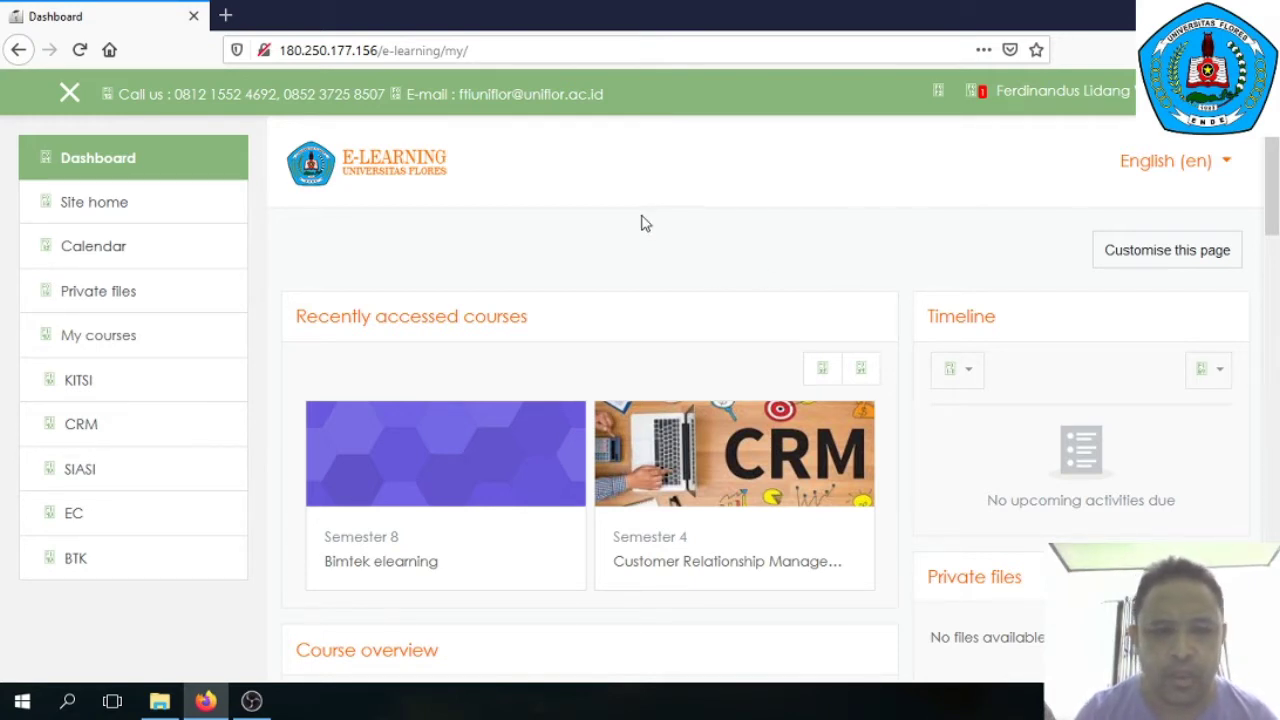
{"action": "left_click", "coordinate": [410, 480]}
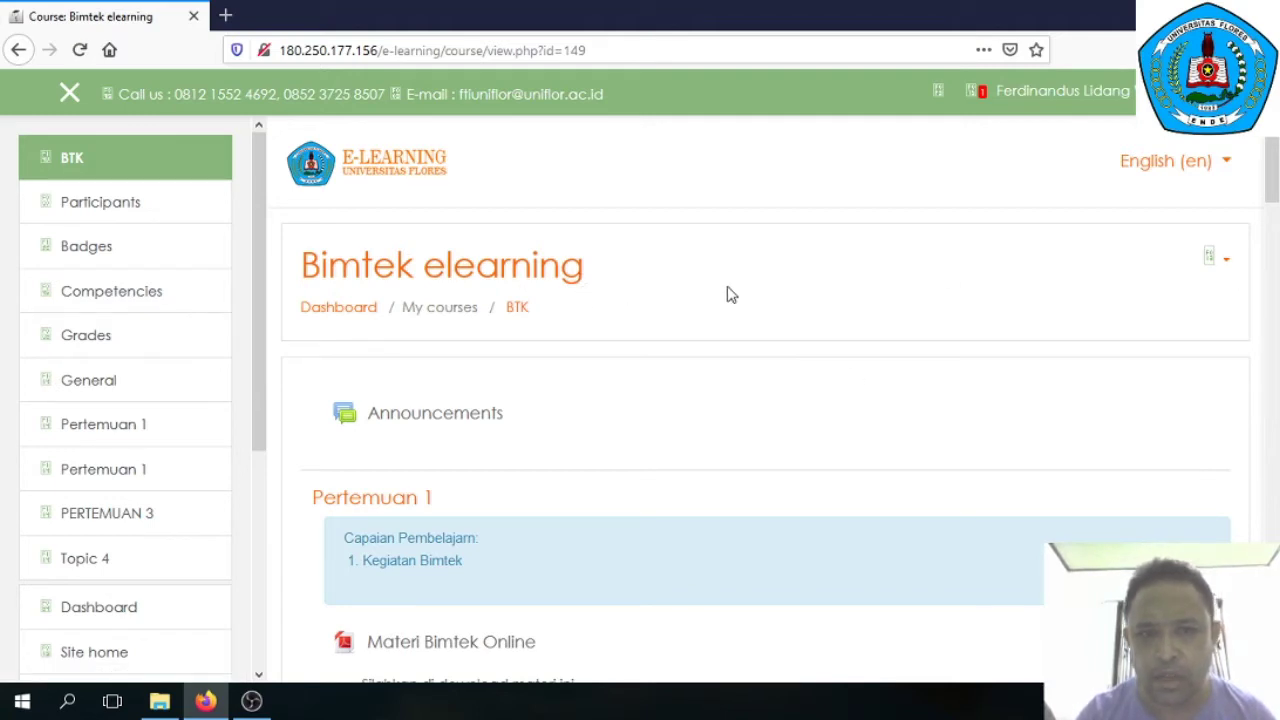
{"action": "left_click", "coordinate": [1227, 262]}
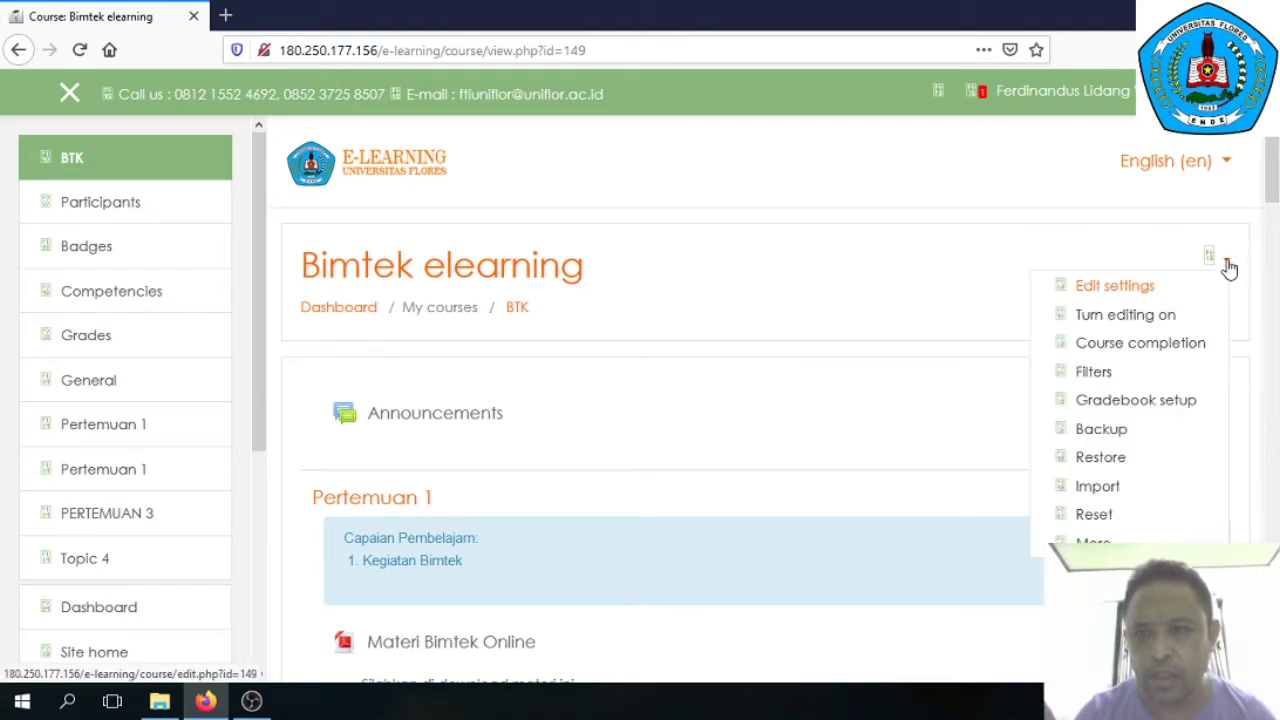
{"action": "left_click", "coordinate": [1127, 316]}
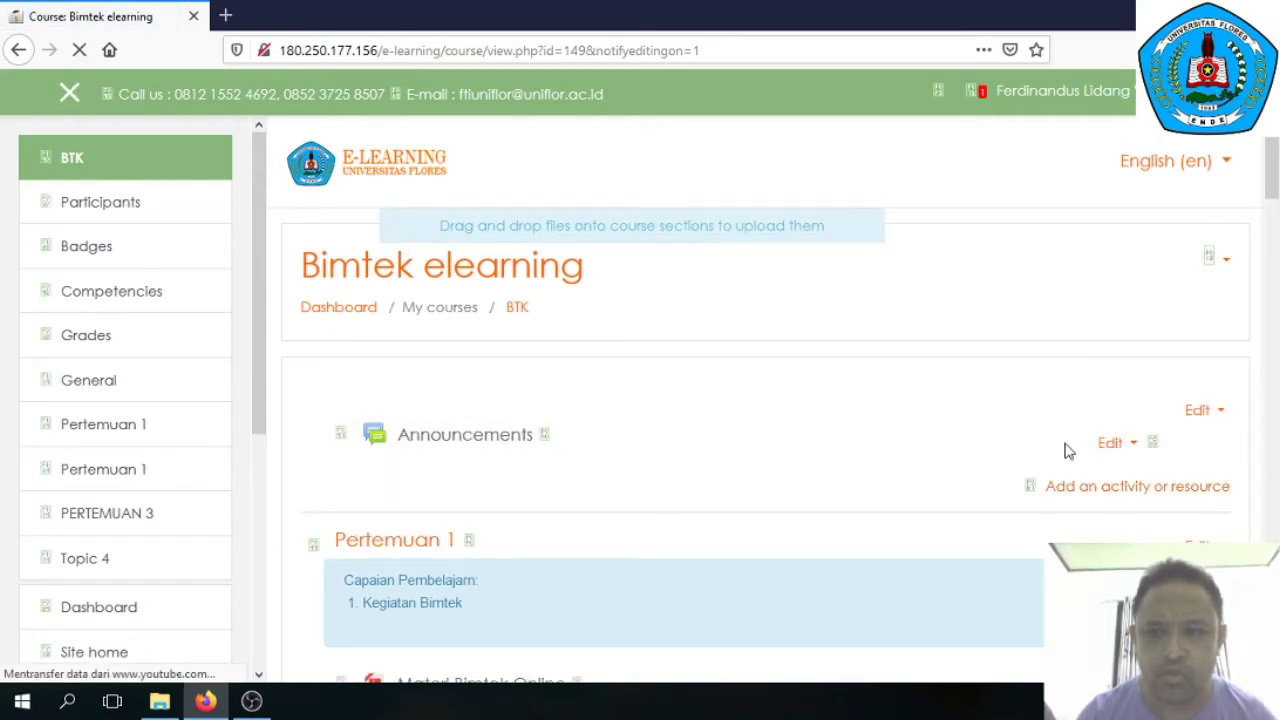
Step: Add a Quiz activity to the PERTEMUAN 3 section of the course
{"action": "scroll", "coordinate": [1272, 195], "scroll_direction": "down", "scroll_amount": 1}
{"action": "left_click_drag", "start_coordinate": [1272, 195], "coordinate": [1272, 513]}
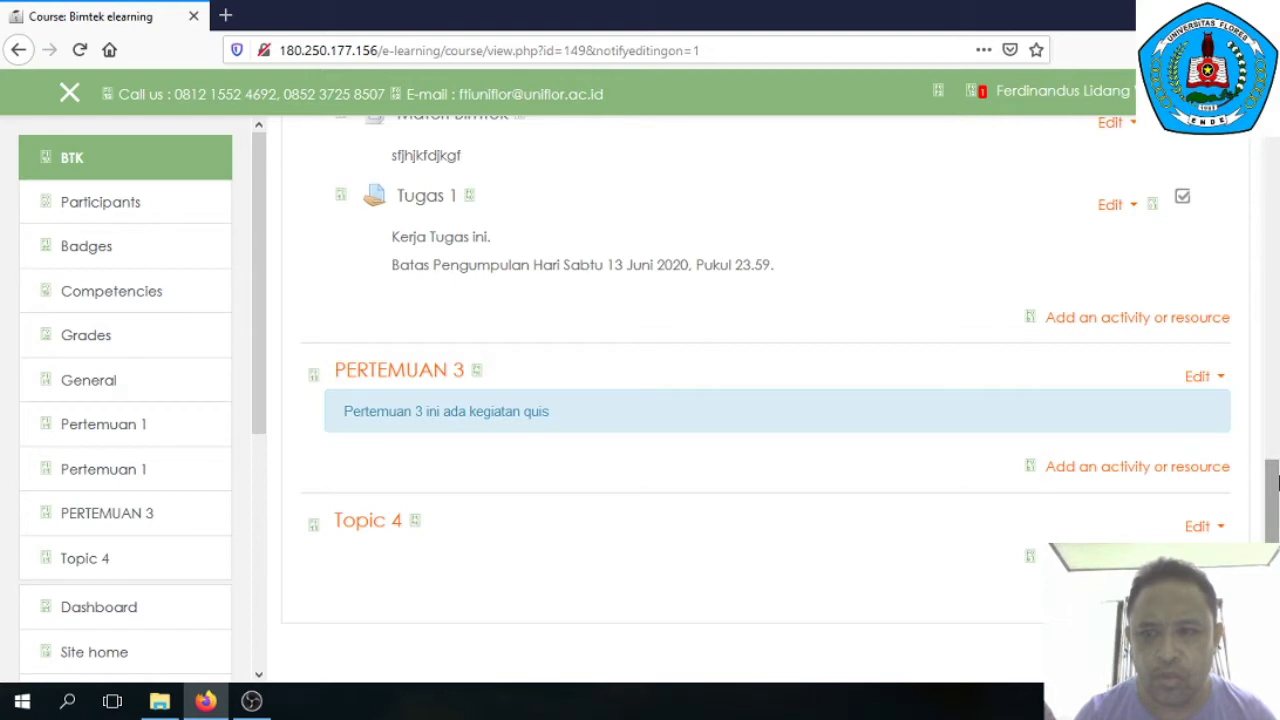
{"action": "left_click_drag", "start_coordinate": [1275, 487], "coordinate": [1275, 490]}
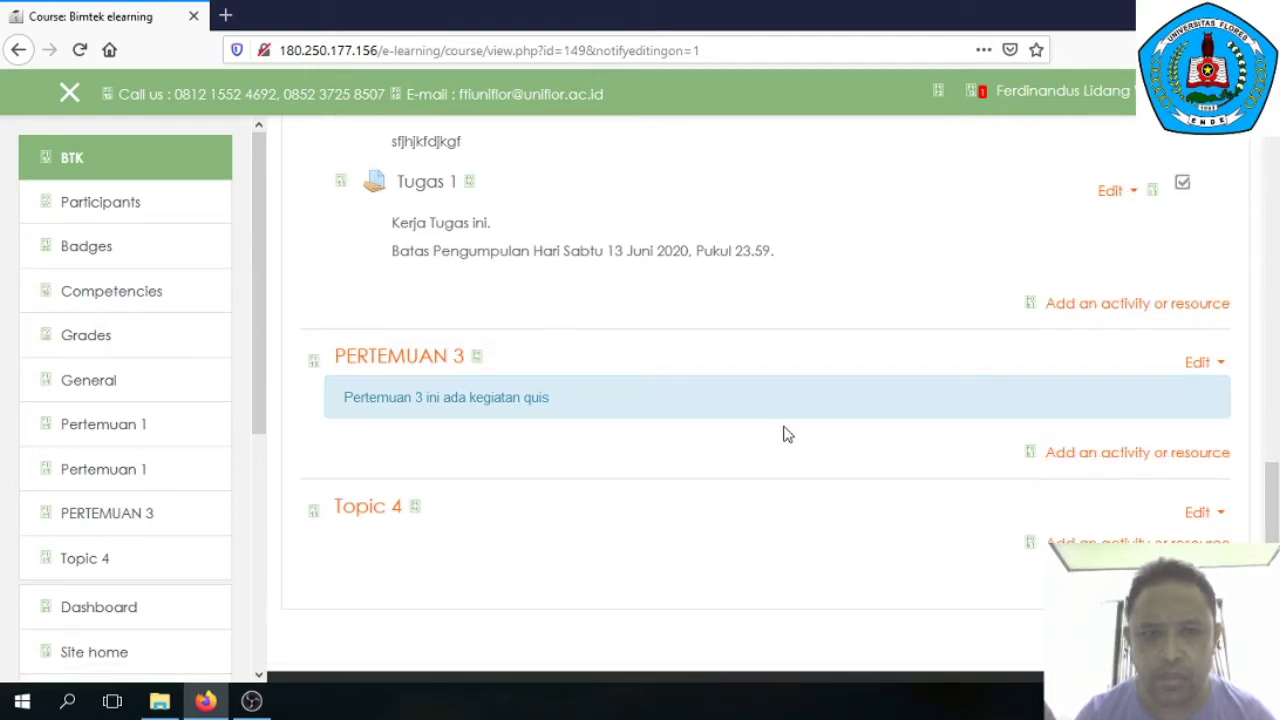
{"action": "left_click", "coordinate": [1078, 458]}
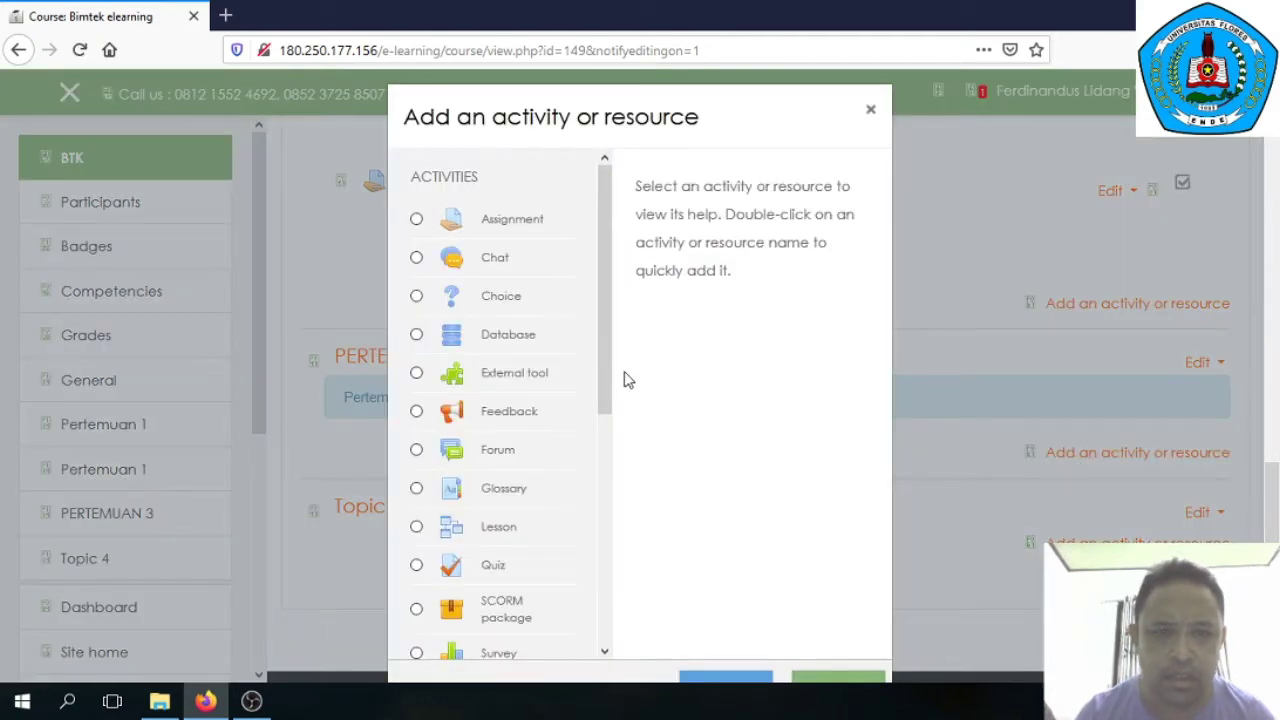
{"action": "left_click_drag", "start_coordinate": [603, 374], "coordinate": [606, 468]}
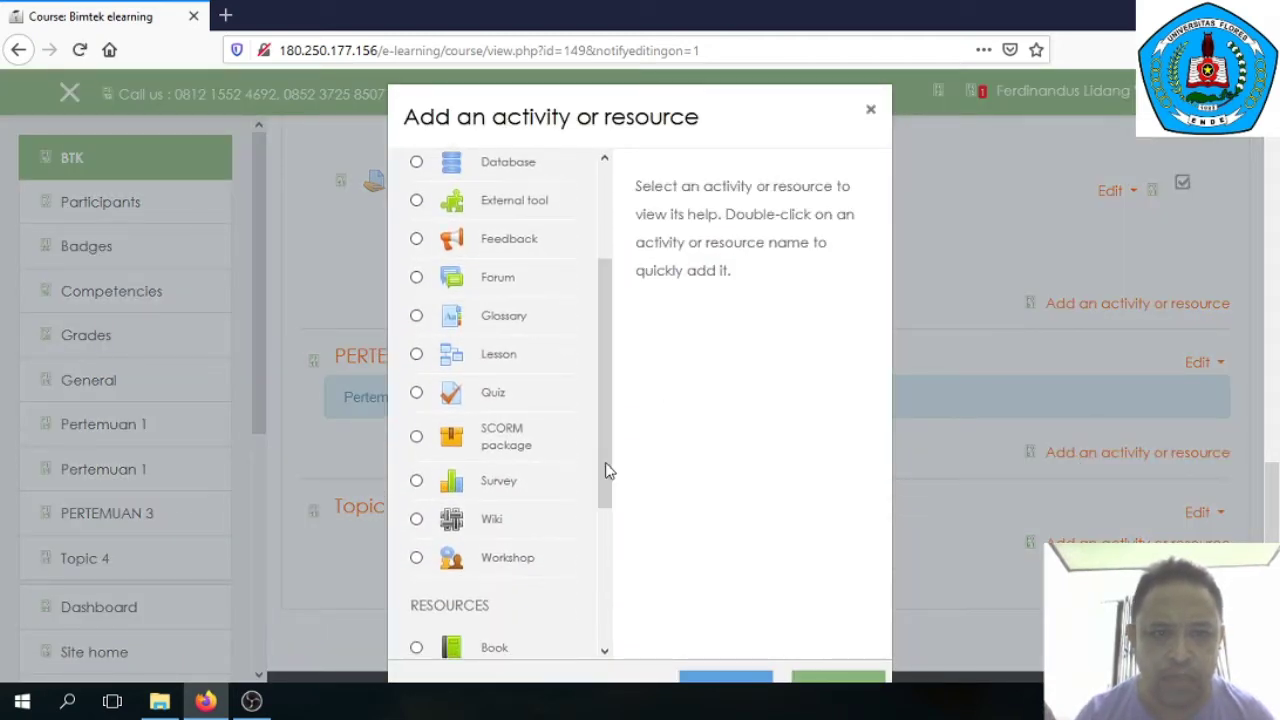
{"action": "left_click", "coordinate": [488, 400]}
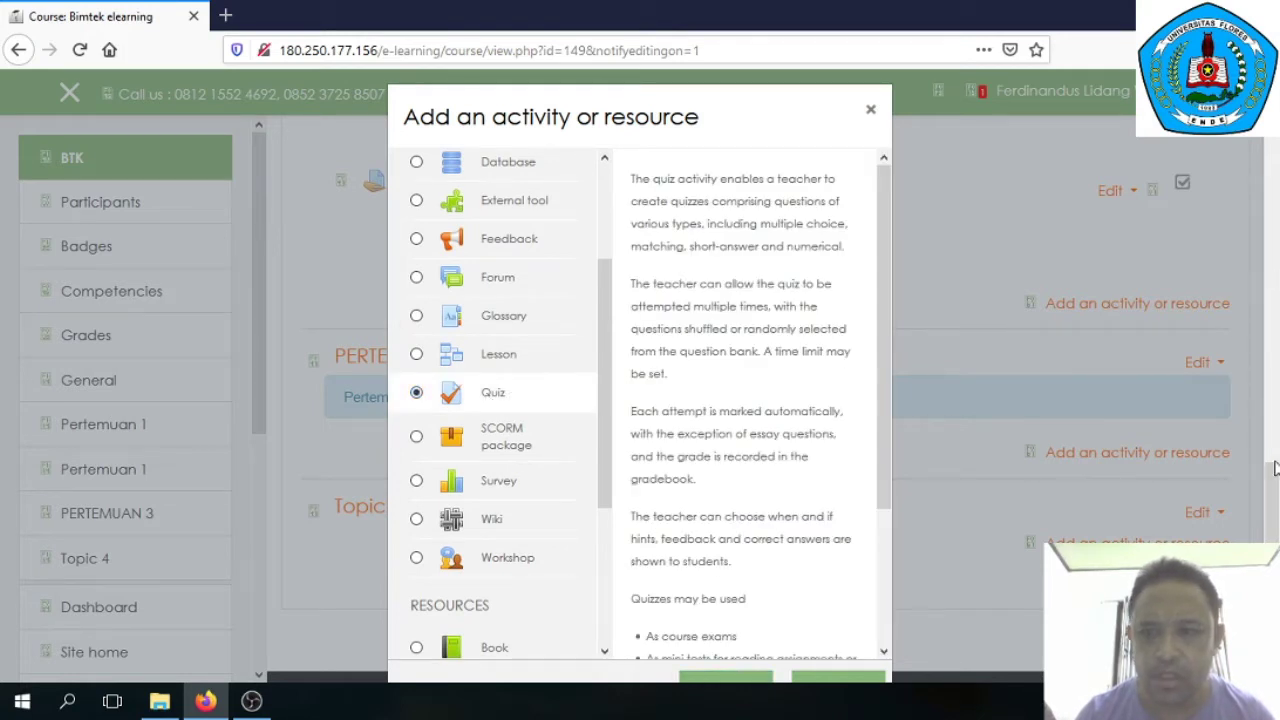
{"action": "scroll", "coordinate": [1275, 468], "scroll_direction": "down", "scroll_amount": 3}
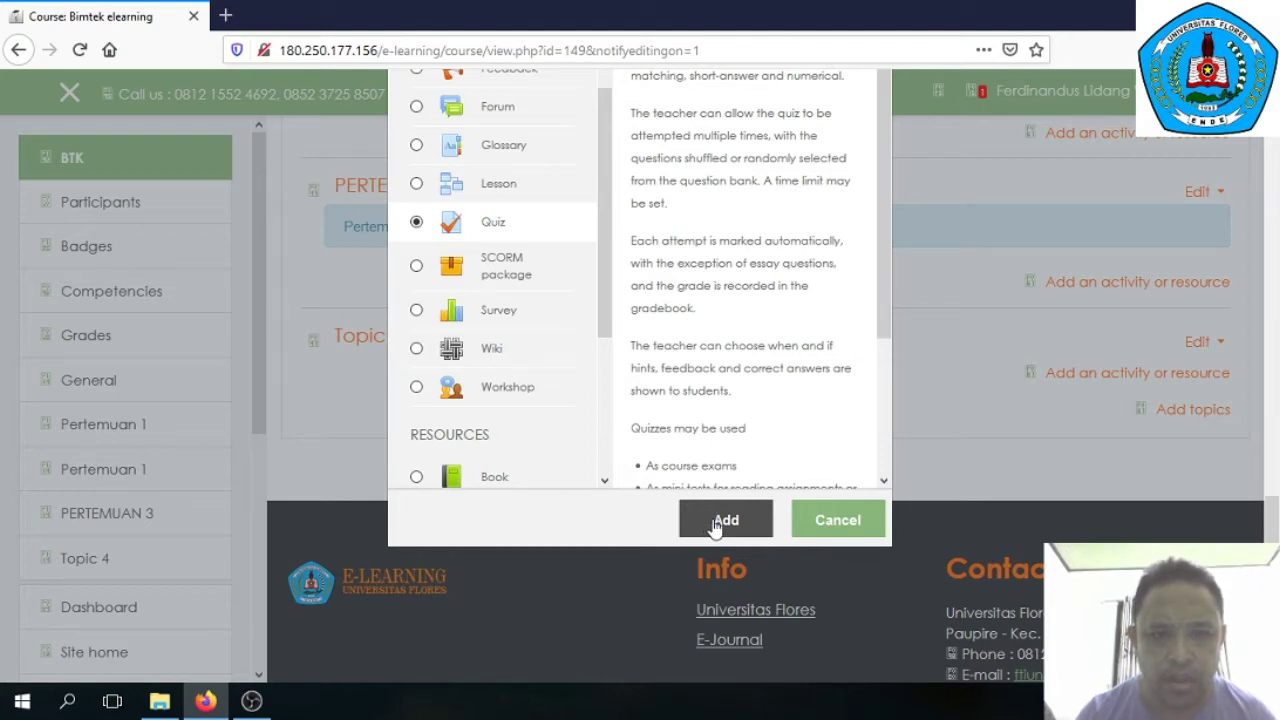
{"action": "left_click", "coordinate": [711, 524]}
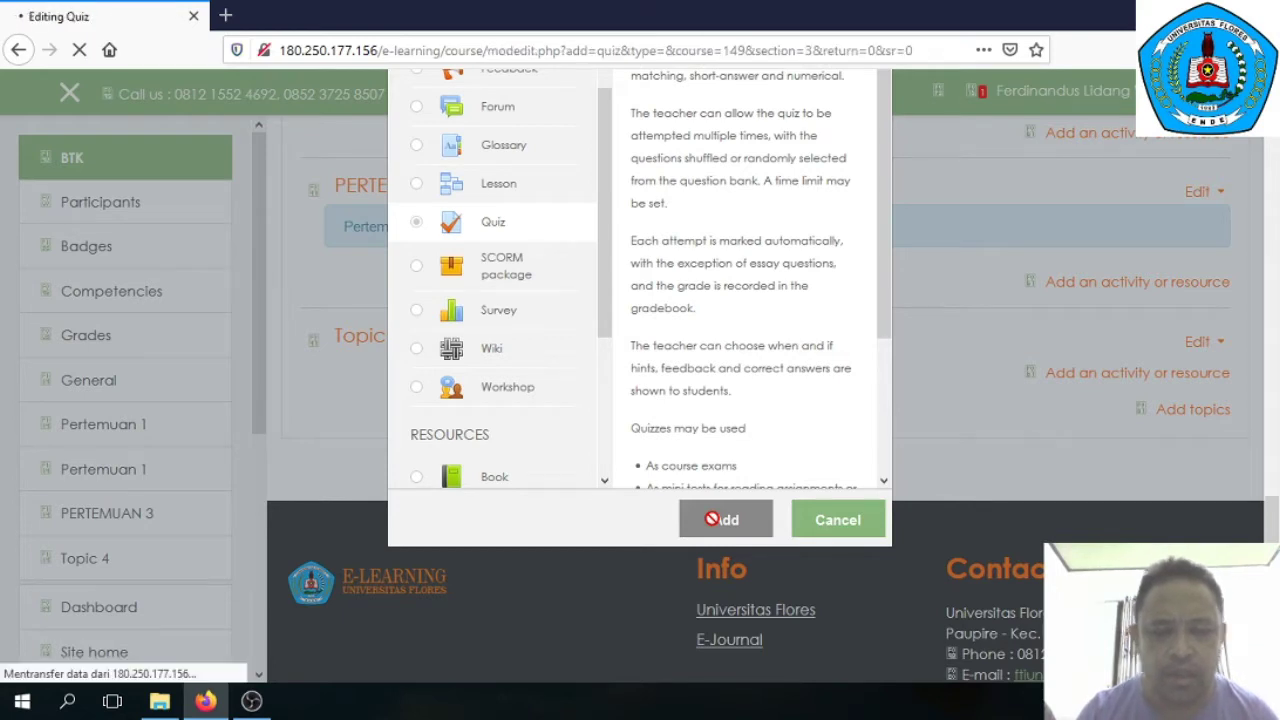
Step: Name the new quiz "Quis" and enable displaying its description on the course page
{"action": "scroll", "coordinate": [1270, 253], "scroll_direction": "down", "scroll_amount": 1}
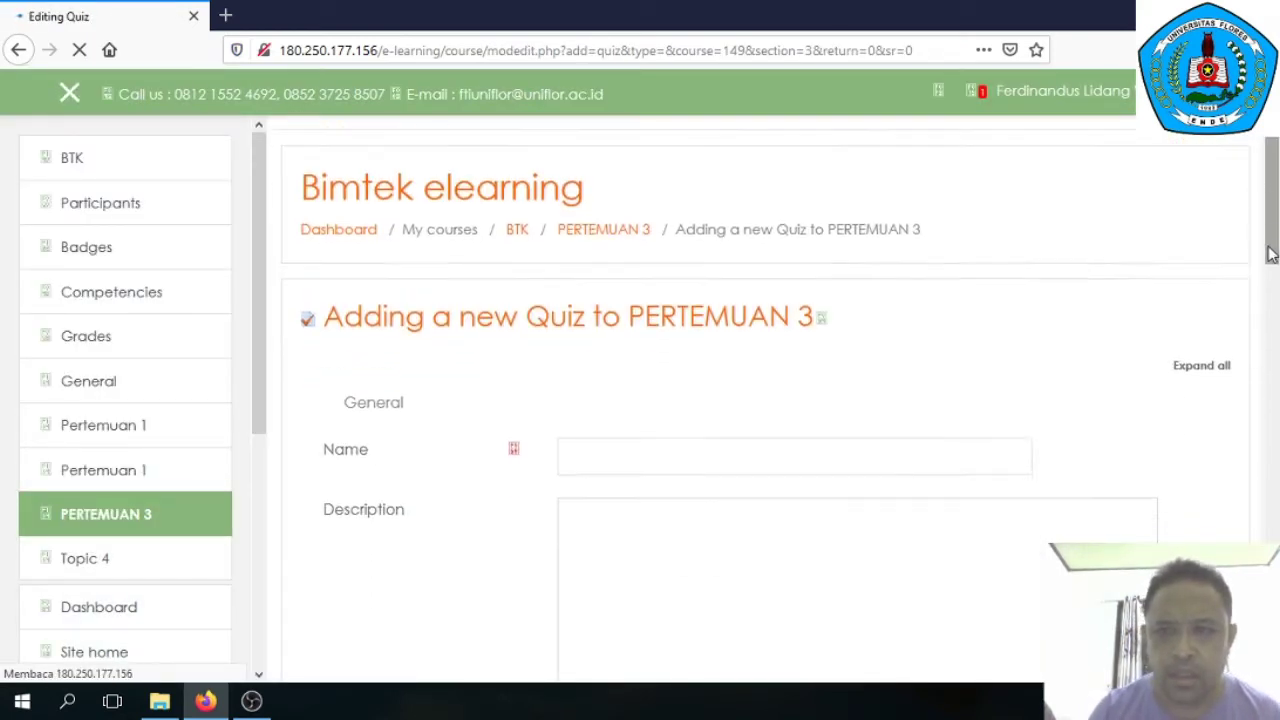
{"action": "scroll", "coordinate": [1270, 253], "scroll_direction": "down", "scroll_amount": 2}
{"action": "left_click", "coordinate": [600, 275]}
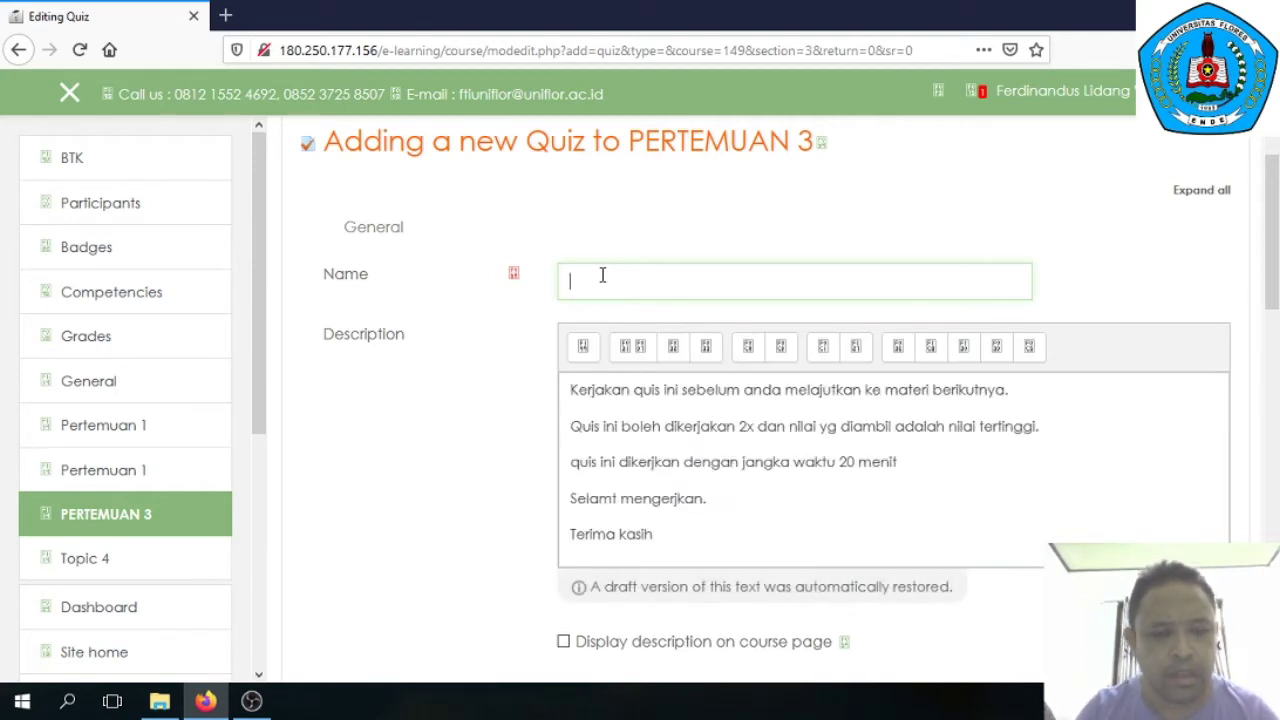
{"action": "type", "text": "Quis"}
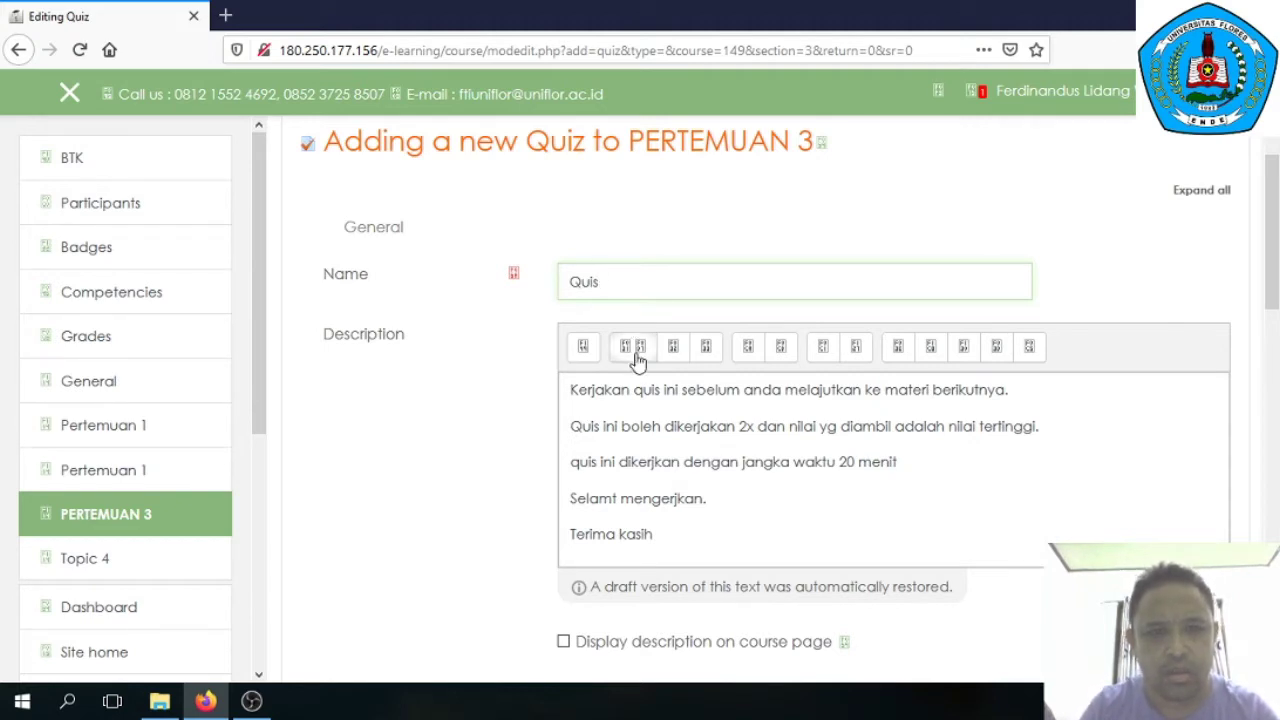
{"action": "left_click", "coordinate": [570, 390]}
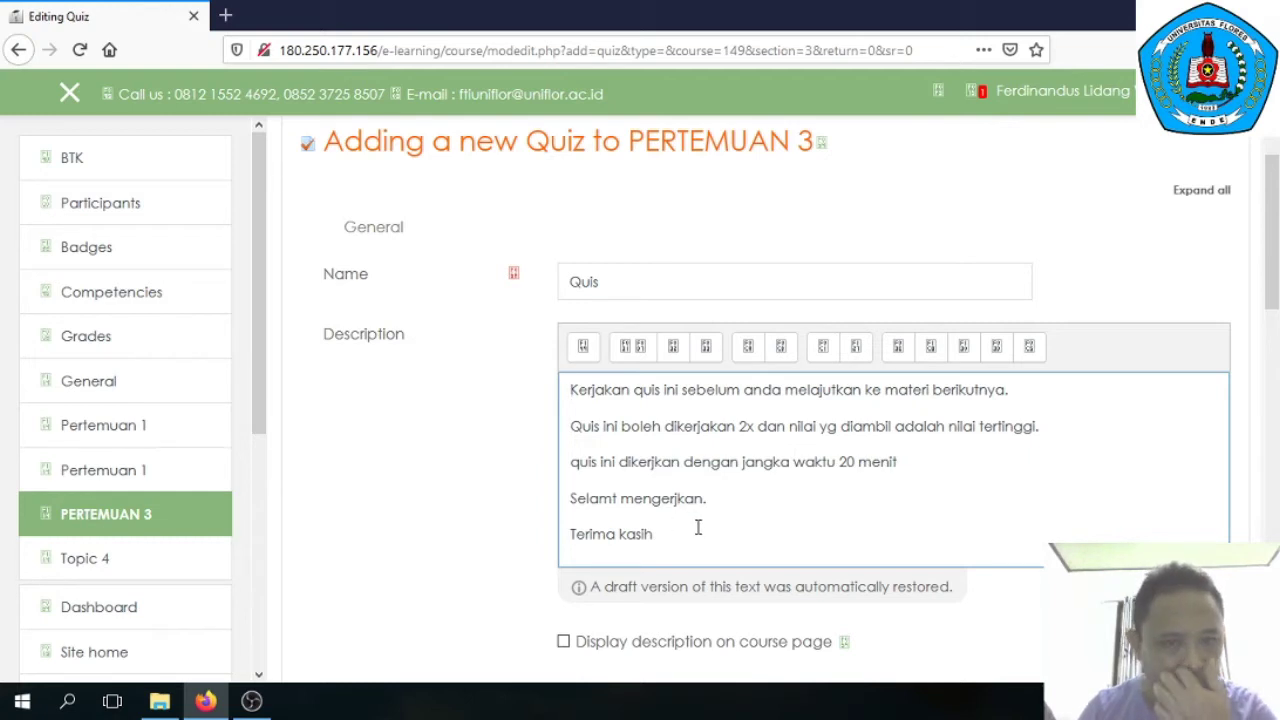
{"action": "left_click", "coordinate": [597, 643]}
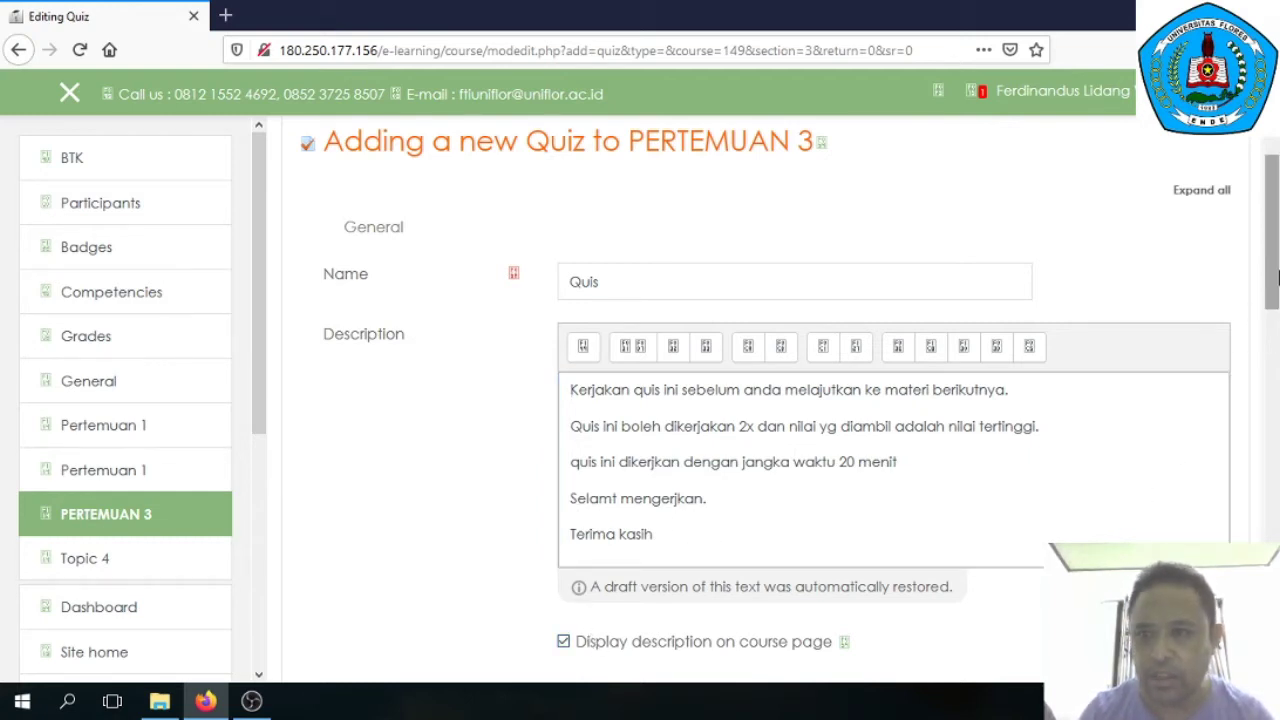
Step: Enable the quiz's time limit in the Timing settings and set it to 20 minutes
{"action": "scroll", "coordinate": [1270, 322], "scroll_direction": "down", "scroll_amount": 3}
{"action": "scroll", "coordinate": [1270, 322], "scroll_direction": "down", "scroll_amount": 6}
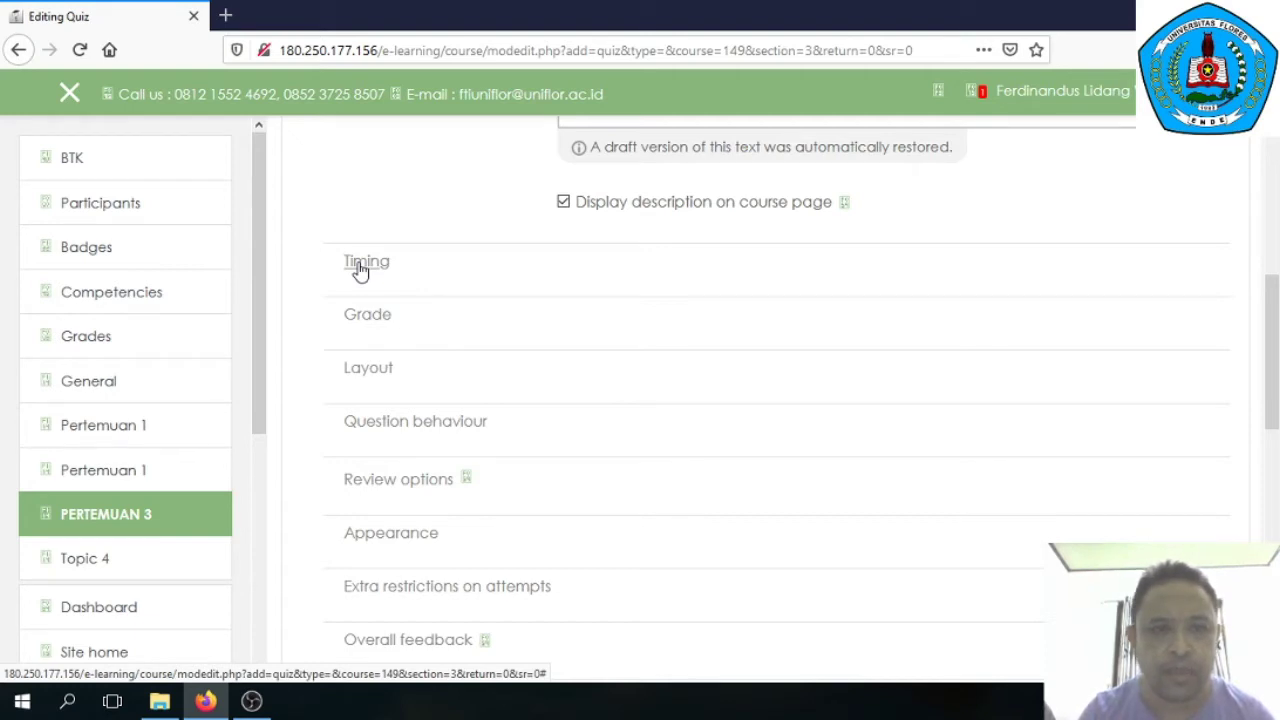
{"action": "left_click", "coordinate": [361, 271]}
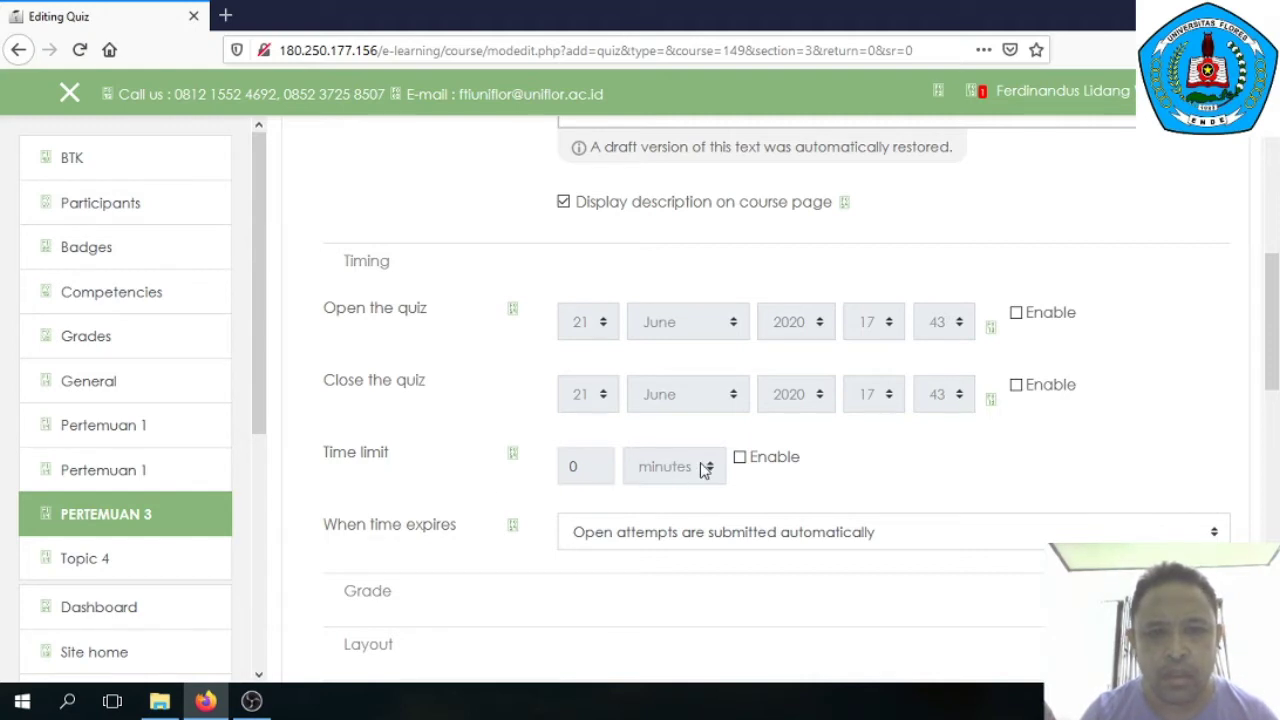
{"action": "scroll", "coordinate": [755, 463], "scroll_direction": "down", "scroll_amount": 1}
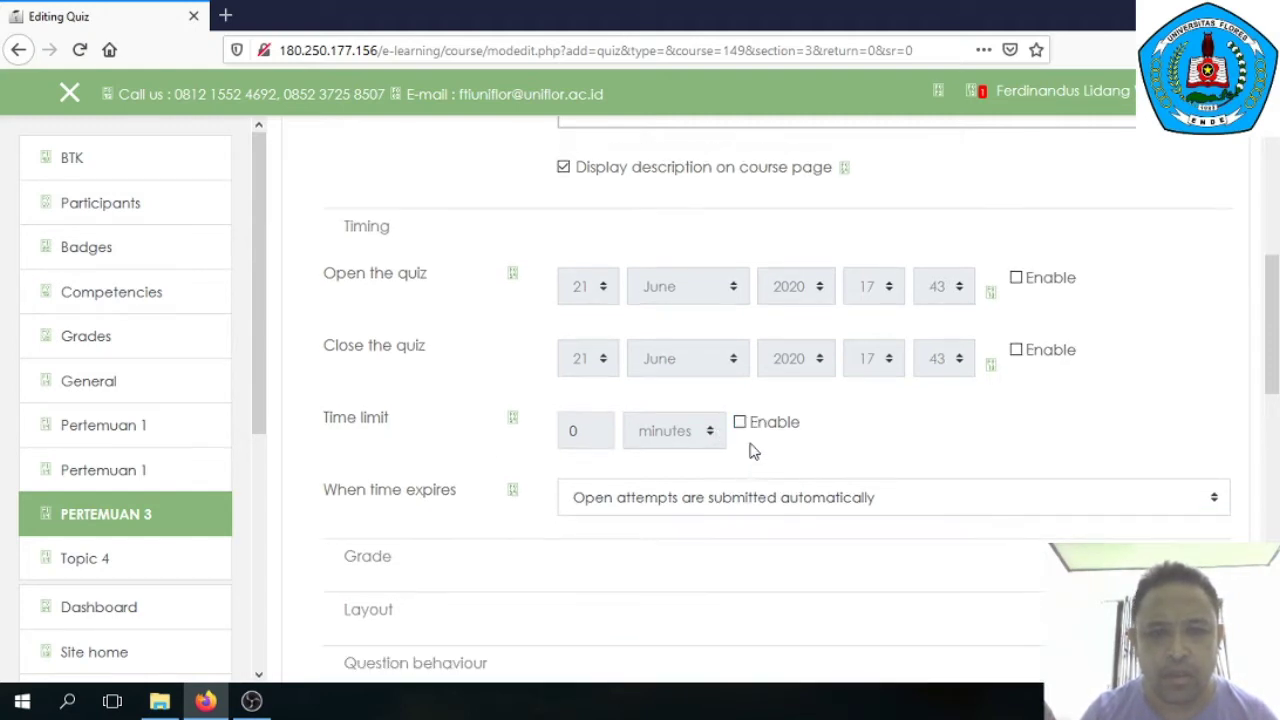
{"action": "left_click", "coordinate": [742, 425]}
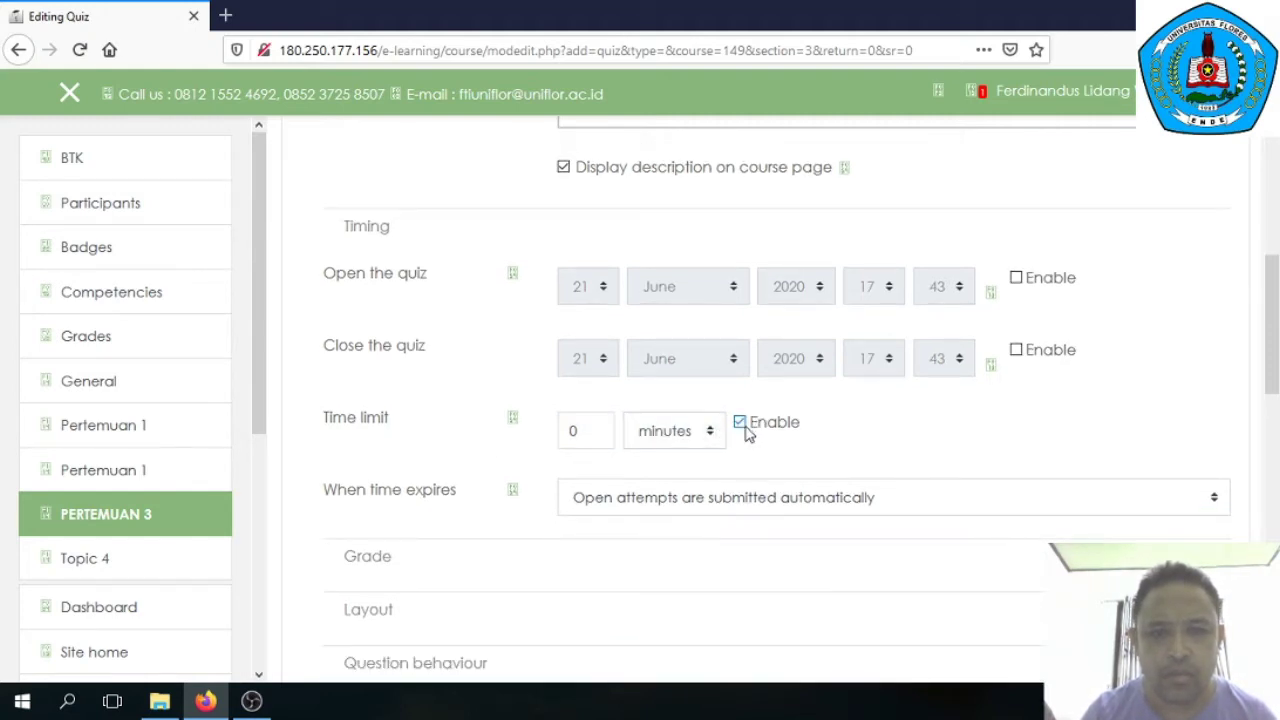
{"action": "left_click", "coordinate": [578, 429]}
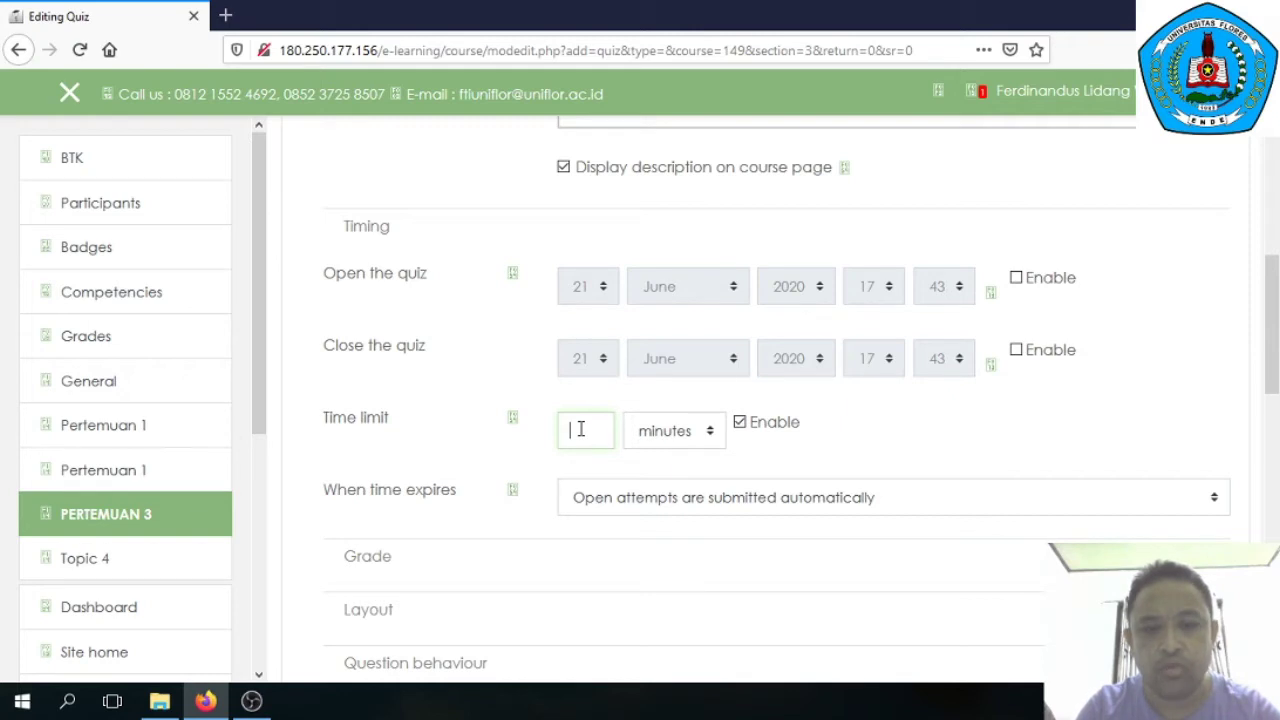
{"action": "type", "text": "20"}
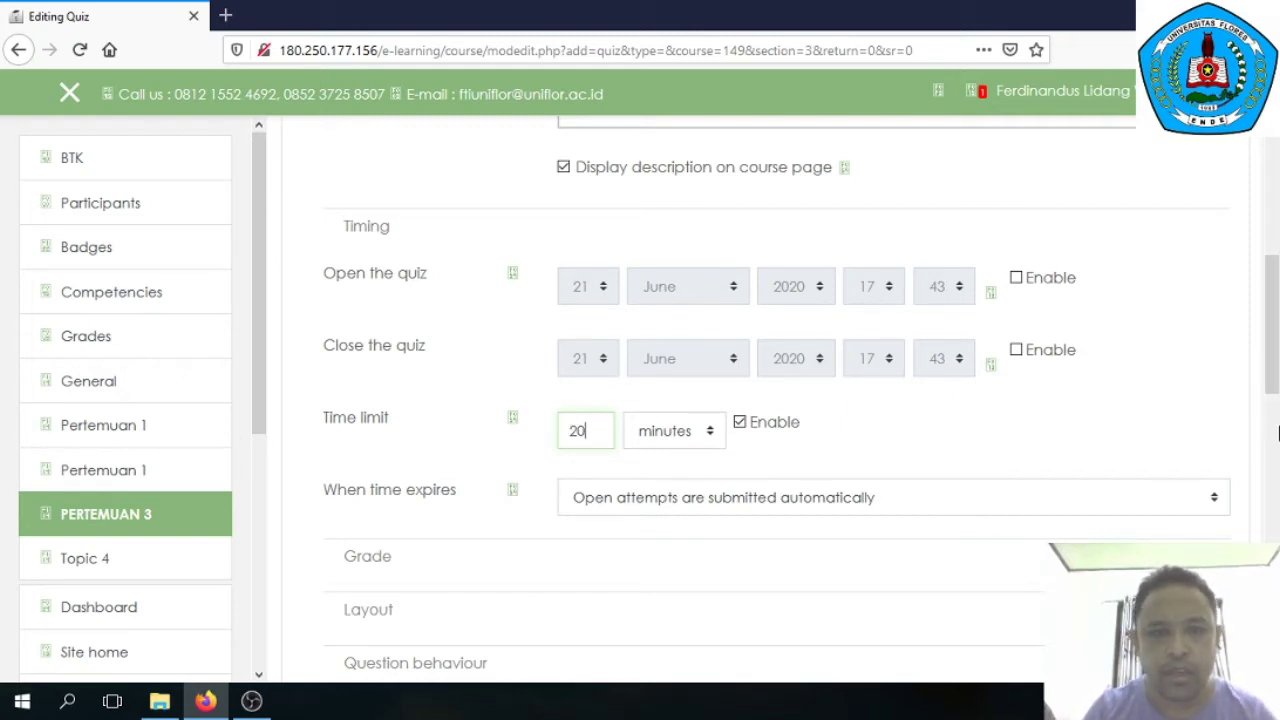
Step: Set the quiz's grade to pass to 6.00 and use Highest grade as the grading method
{"action": "left_click_drag", "start_coordinate": [1274, 398], "coordinate": [1274, 472]}
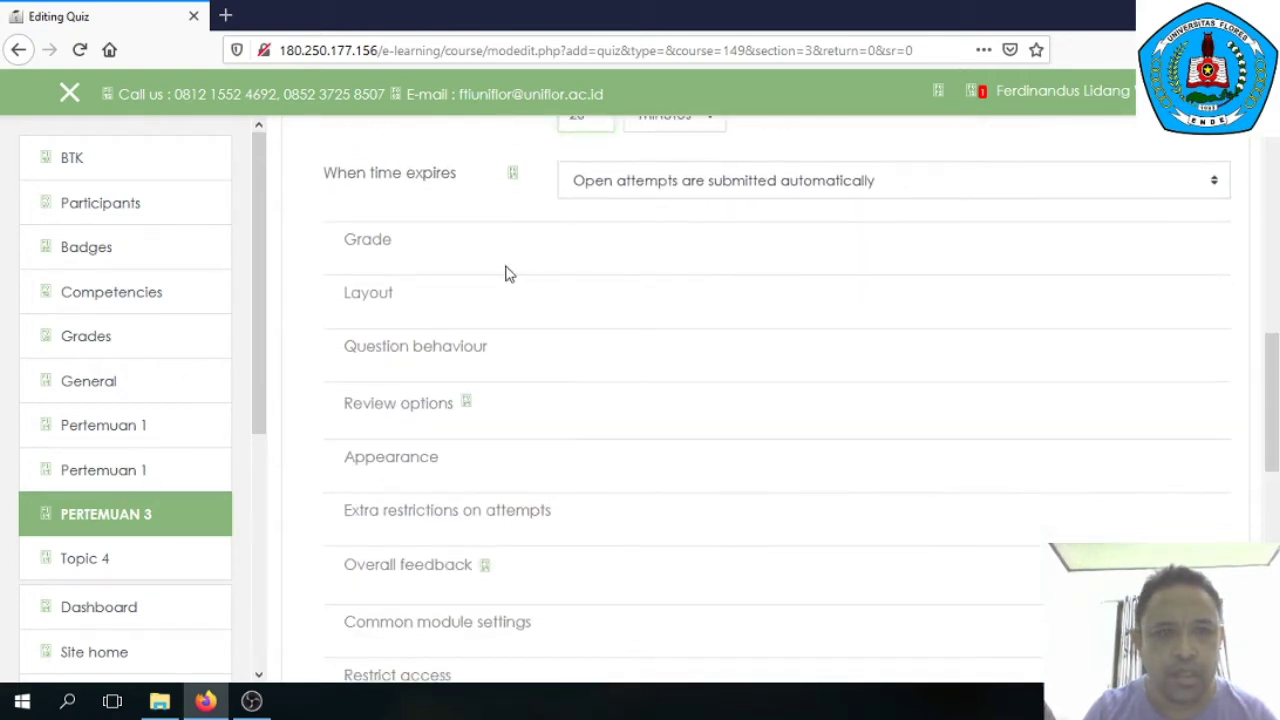
{"action": "left_click", "coordinate": [372, 243]}
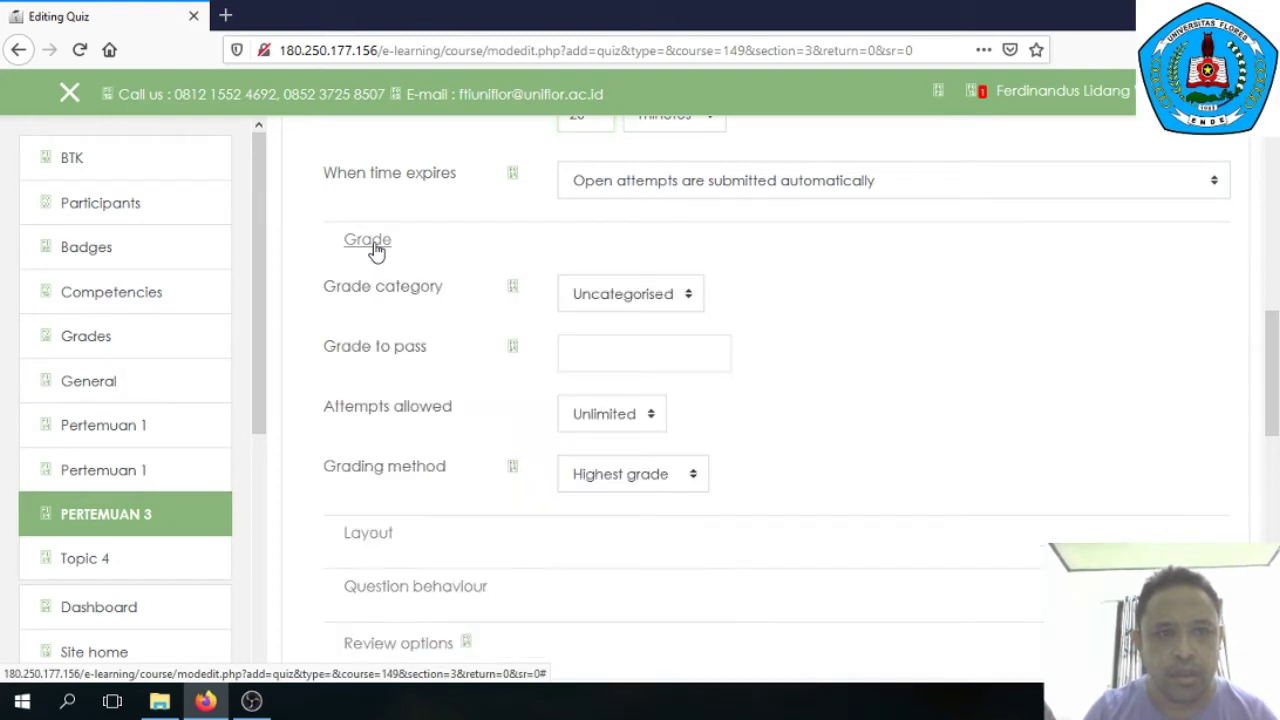
{"action": "left_click", "coordinate": [590, 356]}
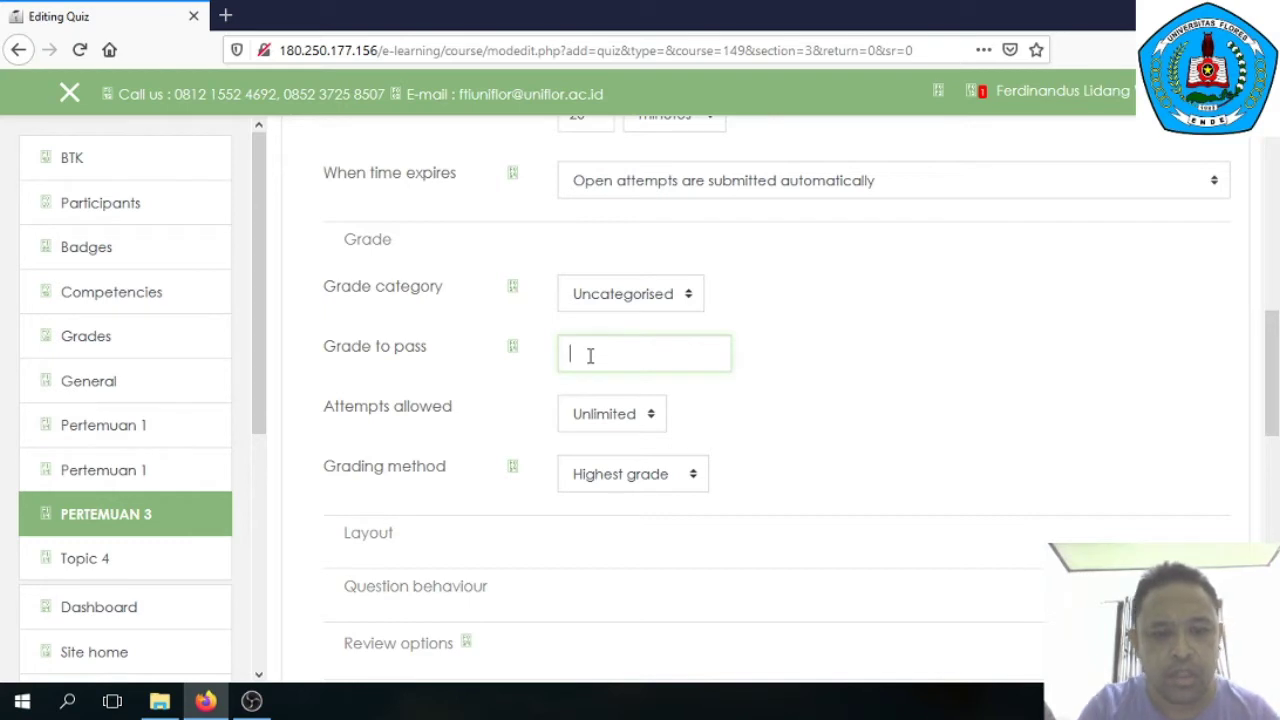
{"action": "type", "text": "6"}
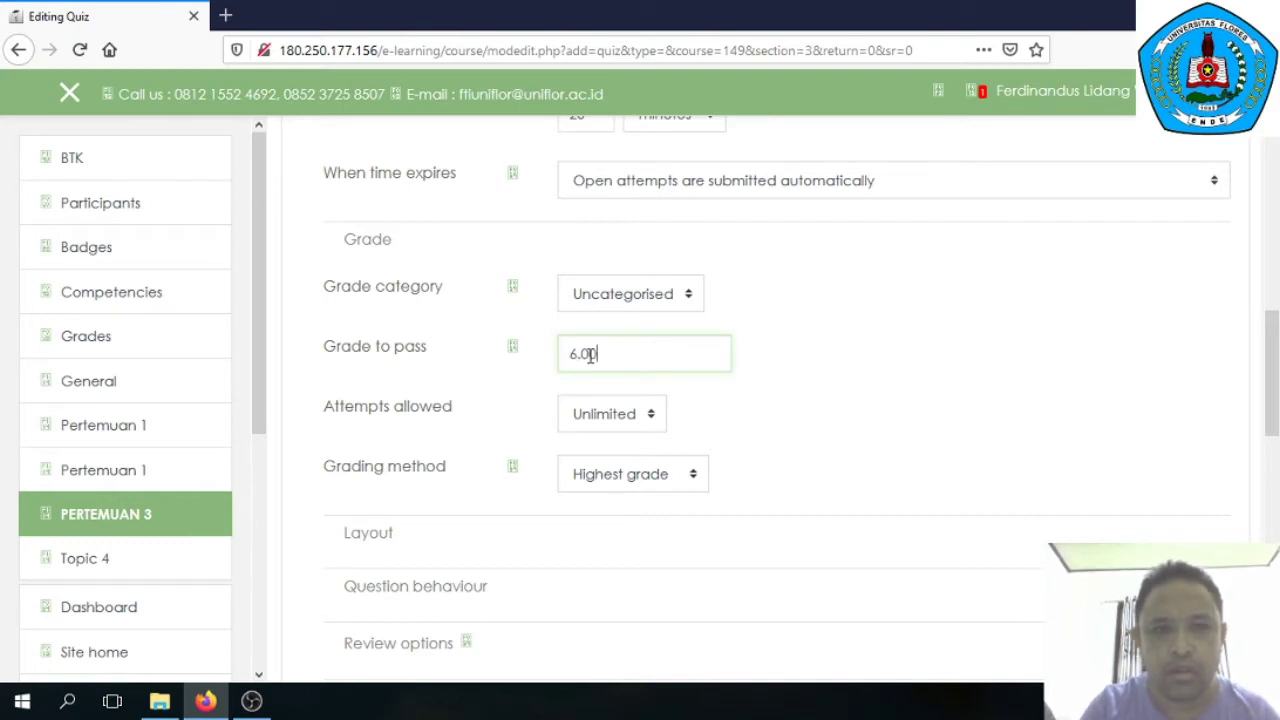
{"action": "scroll", "coordinate": [1272, 405], "scroll_direction": "down", "scroll_amount": 1}
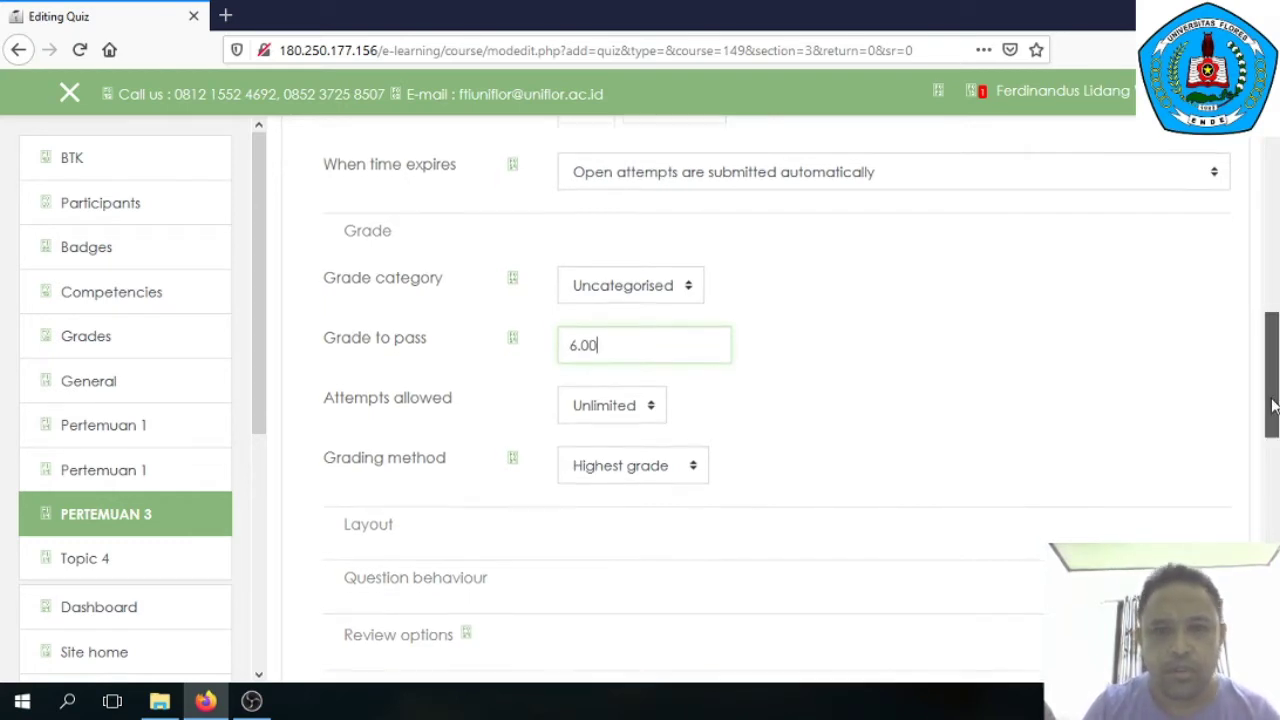
{"action": "scroll", "coordinate": [1272, 405], "scroll_direction": "down", "scroll_amount": 2}
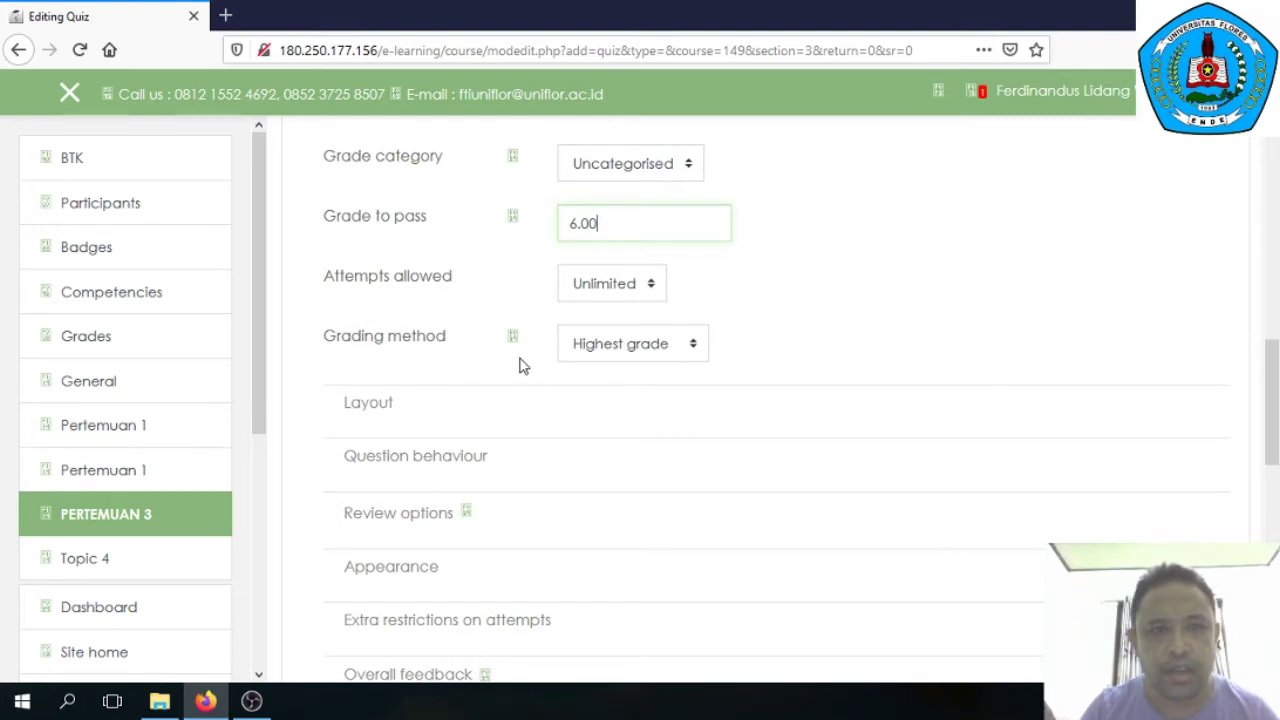
{"action": "left_click", "coordinate": [627, 359]}
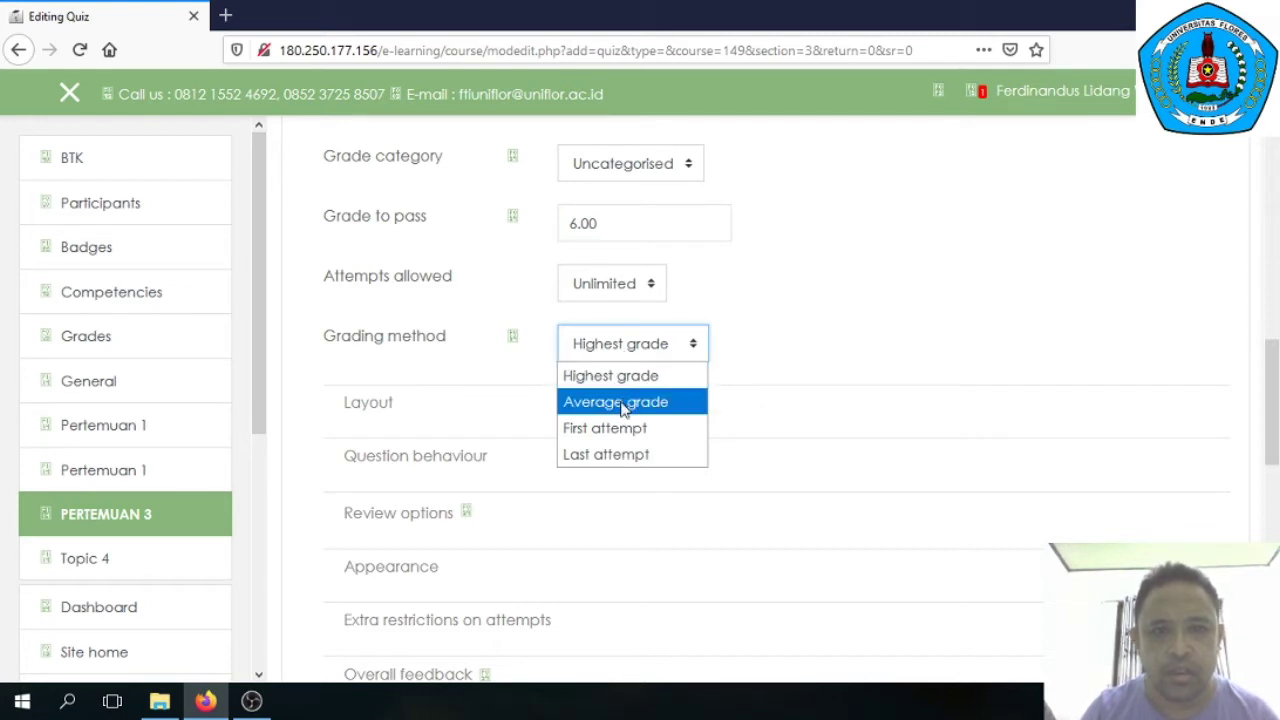
{"action": "left_click", "coordinate": [621, 358]}
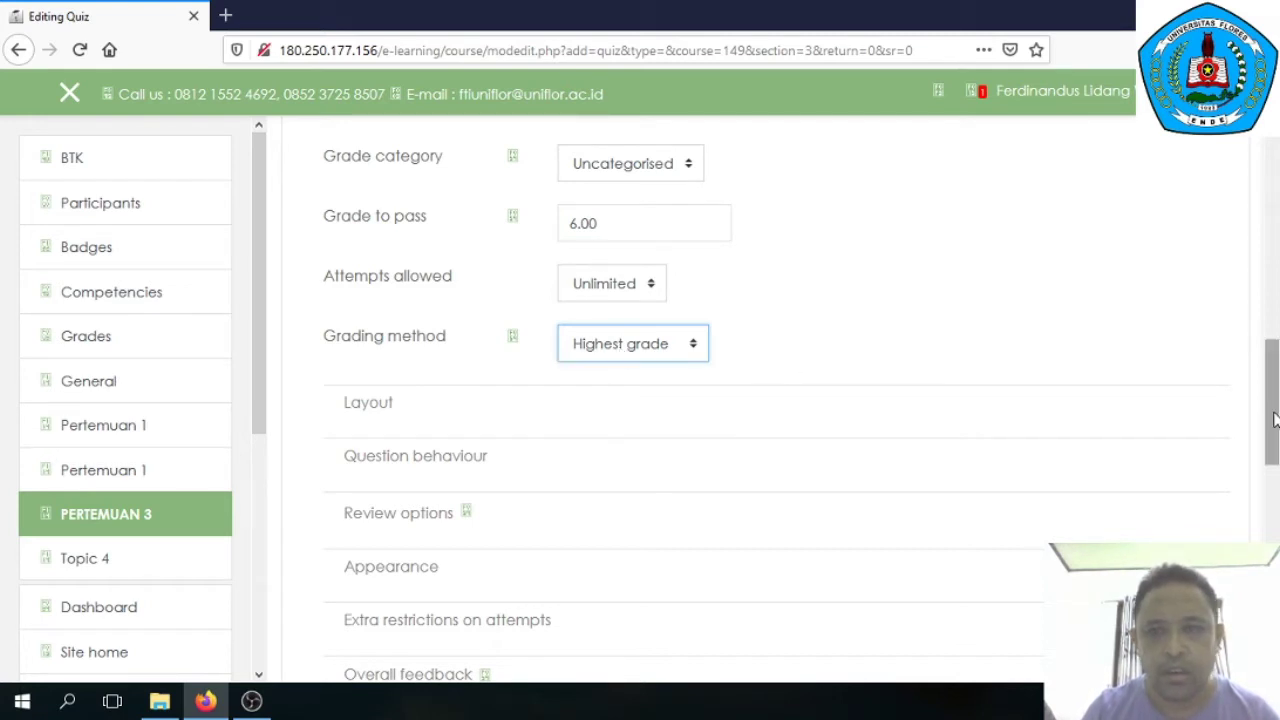
{"action": "left_click_drag", "start_coordinate": [1271, 417], "coordinate": [1276, 386]}
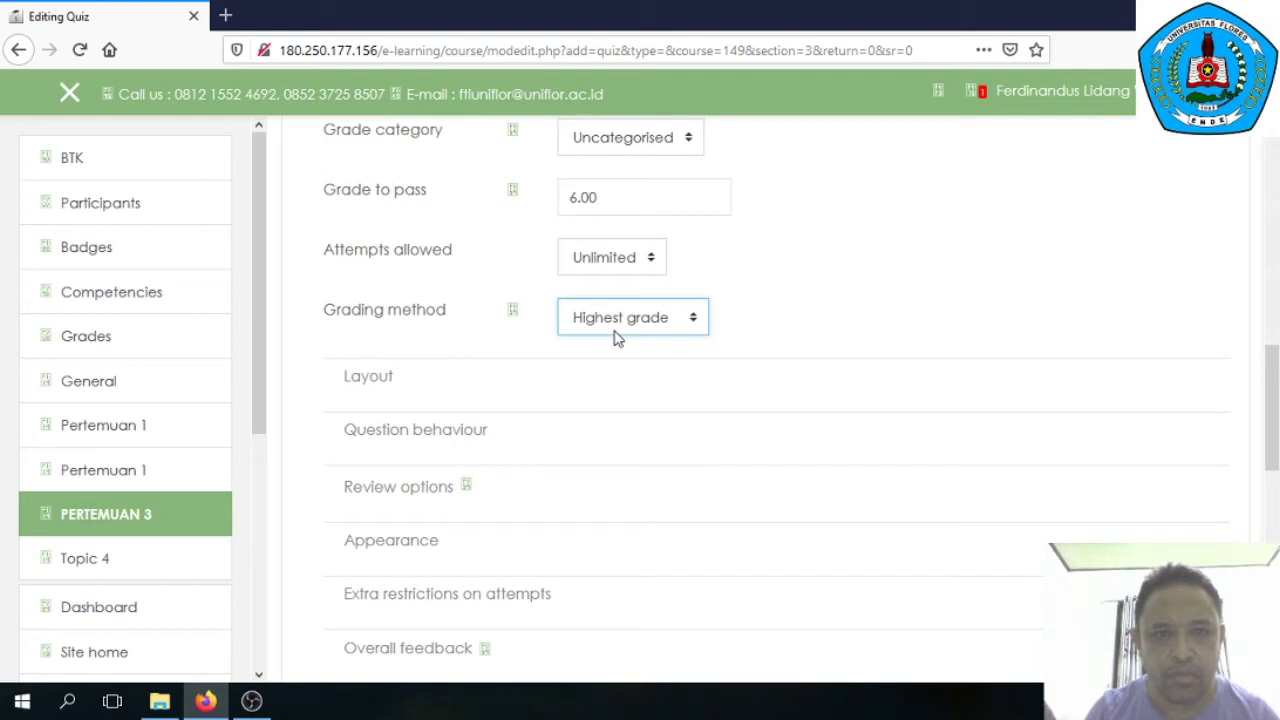
Step: Expand the quiz's Layout settings and review the New page option
{"action": "scroll", "coordinate": [1276, 408], "scroll_direction": "down", "scroll_amount": 3}
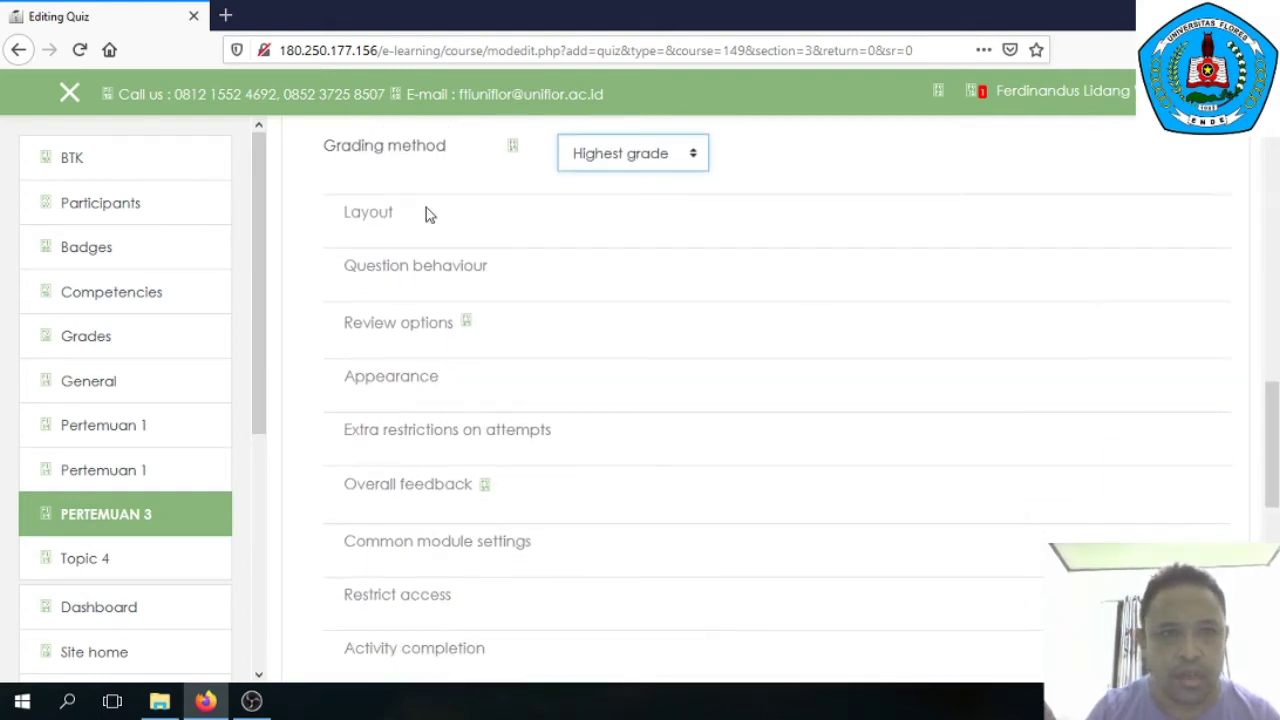
{"action": "left_click", "coordinate": [373, 219]}
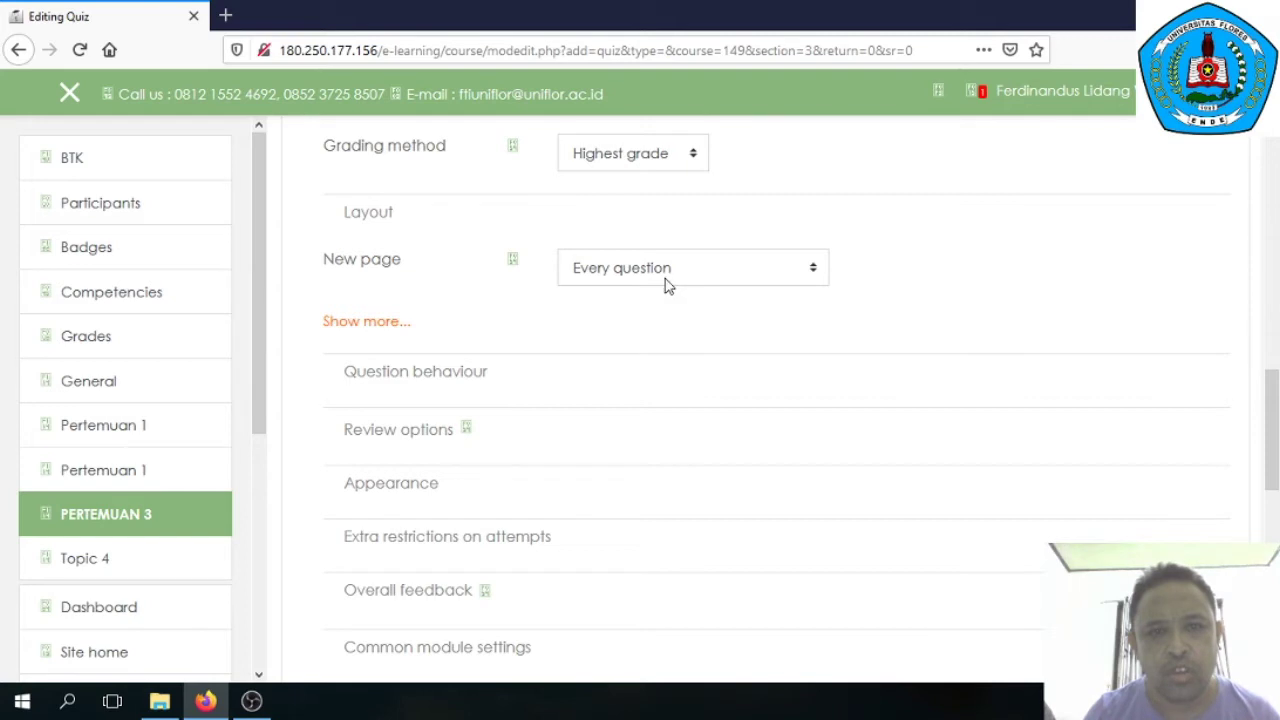
{"action": "left_click", "coordinate": [383, 216]}
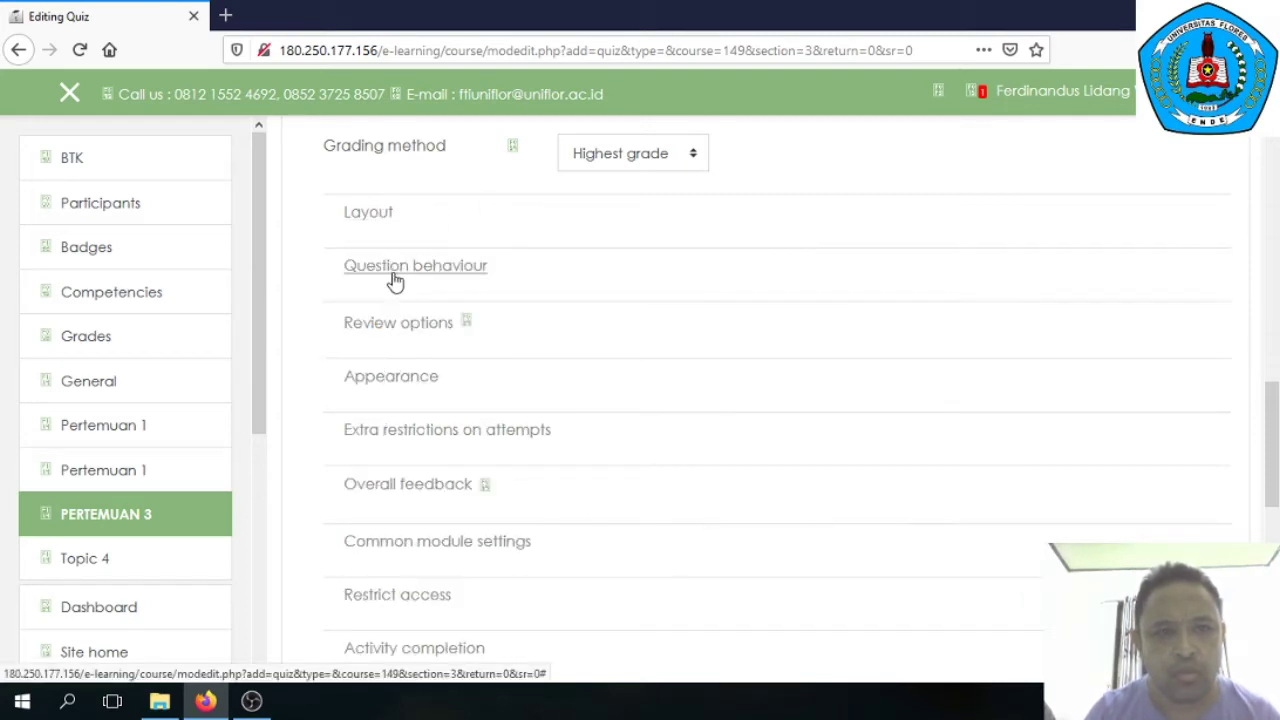
{"action": "left_click", "coordinate": [376, 218]}
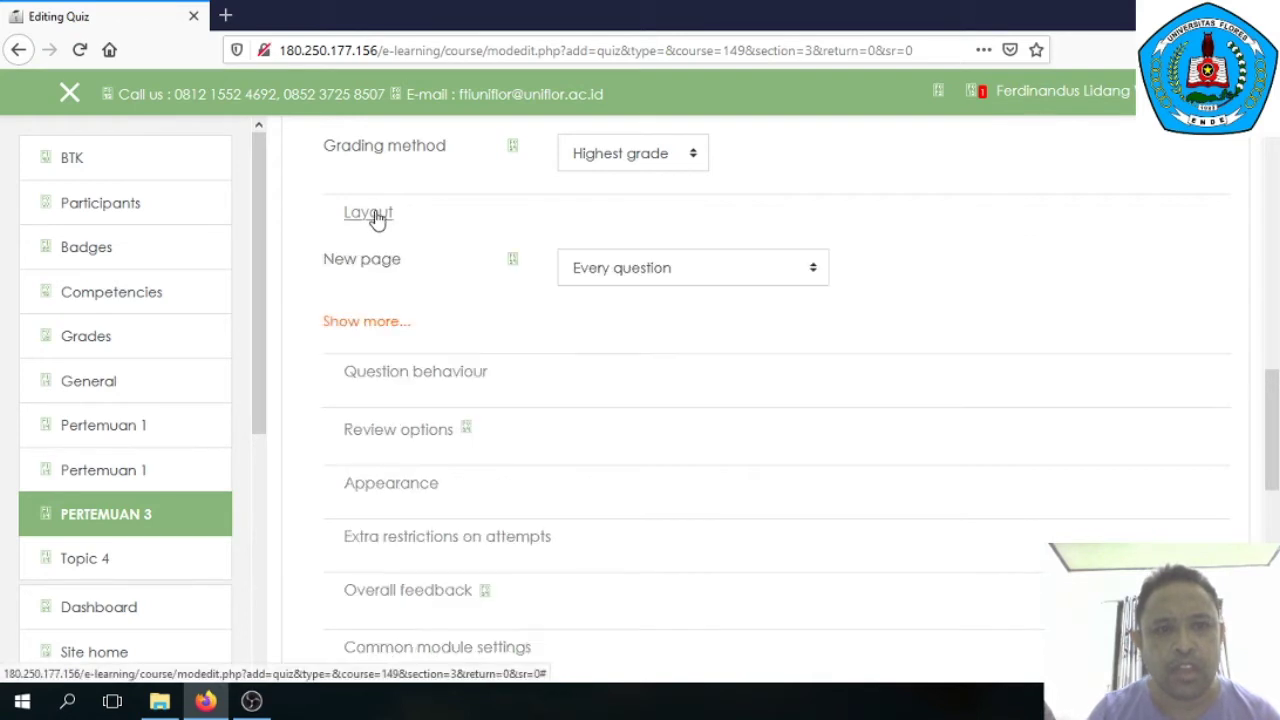
Step: Examine the quiz's Question behaviour settings for shuffling and feedback, and its Review options, collapsing Layout and Review options
{"action": "left_click", "coordinate": [375, 216]}
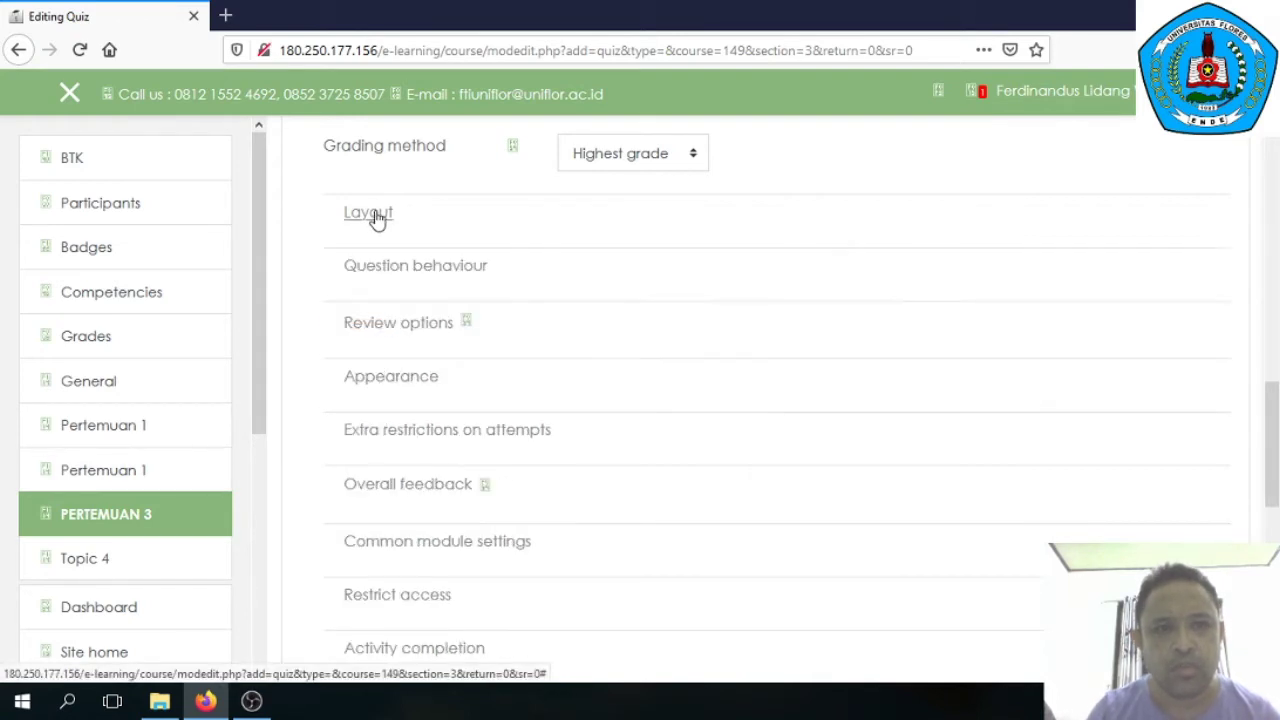
{"action": "left_click", "coordinate": [385, 270]}
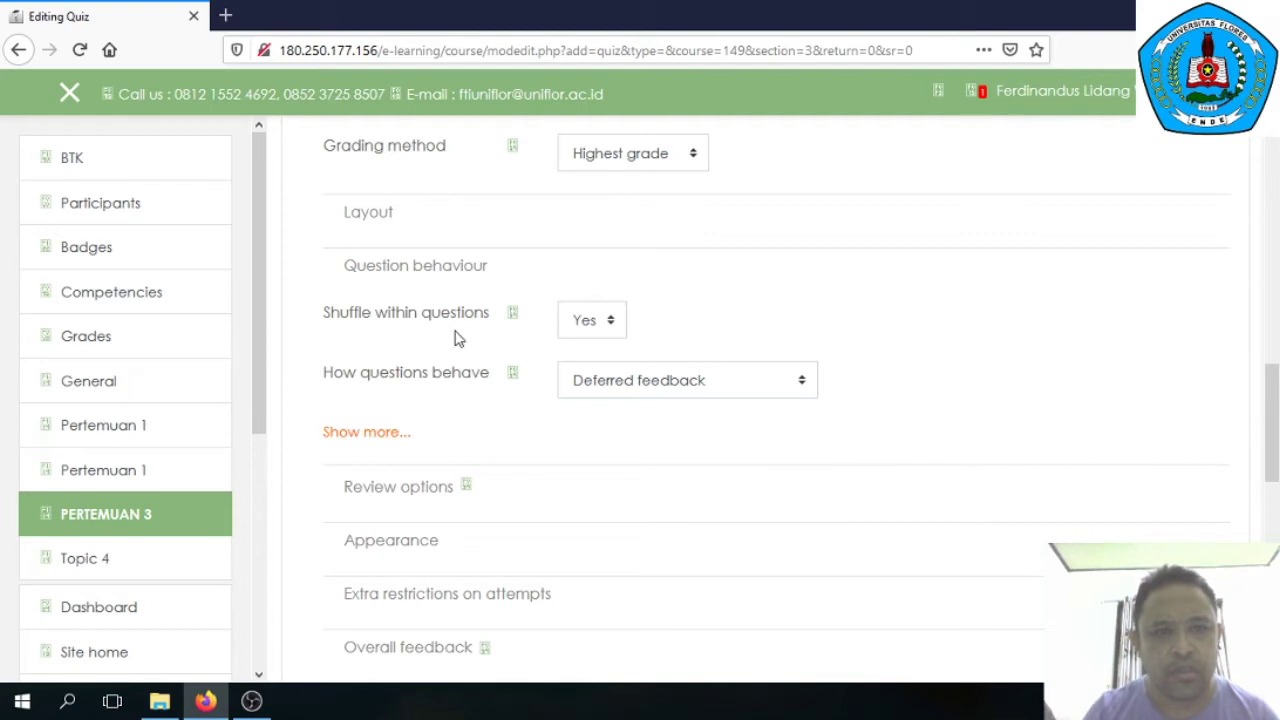
{"action": "left_click", "coordinate": [612, 328]}
{"action": "left_click", "coordinate": [614, 330]}
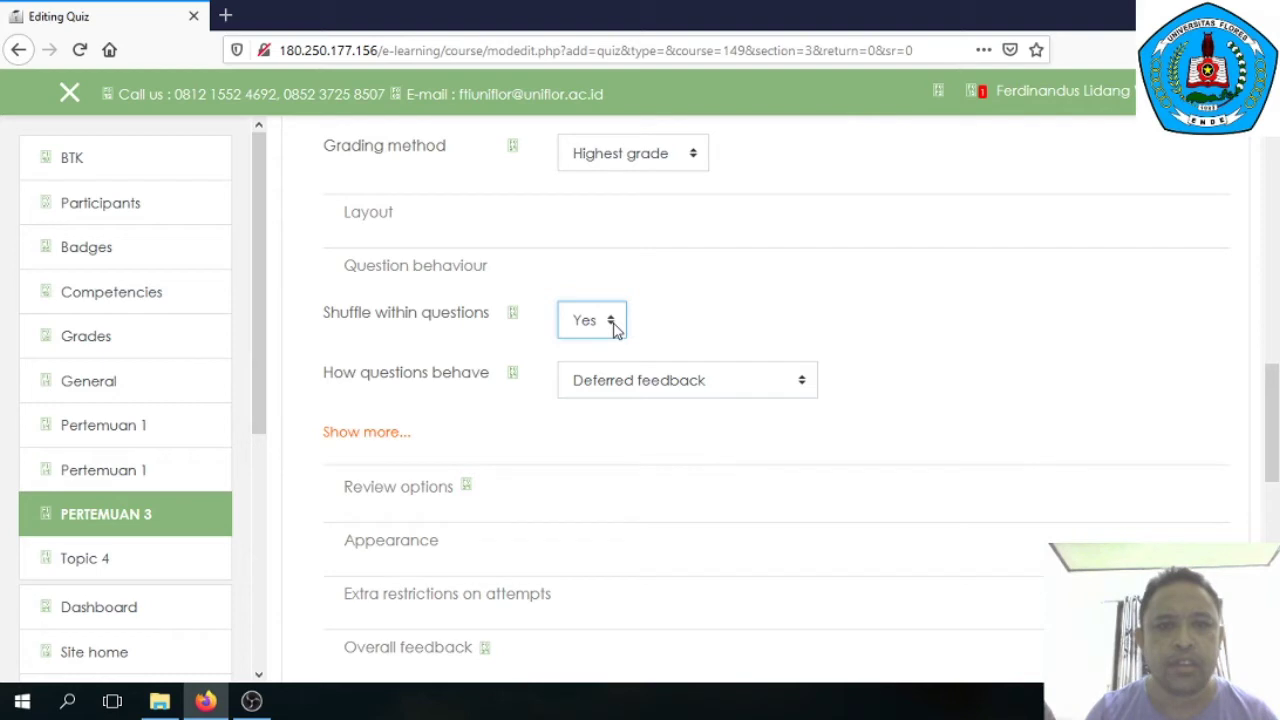
{"action": "left_click", "coordinate": [706, 338]}
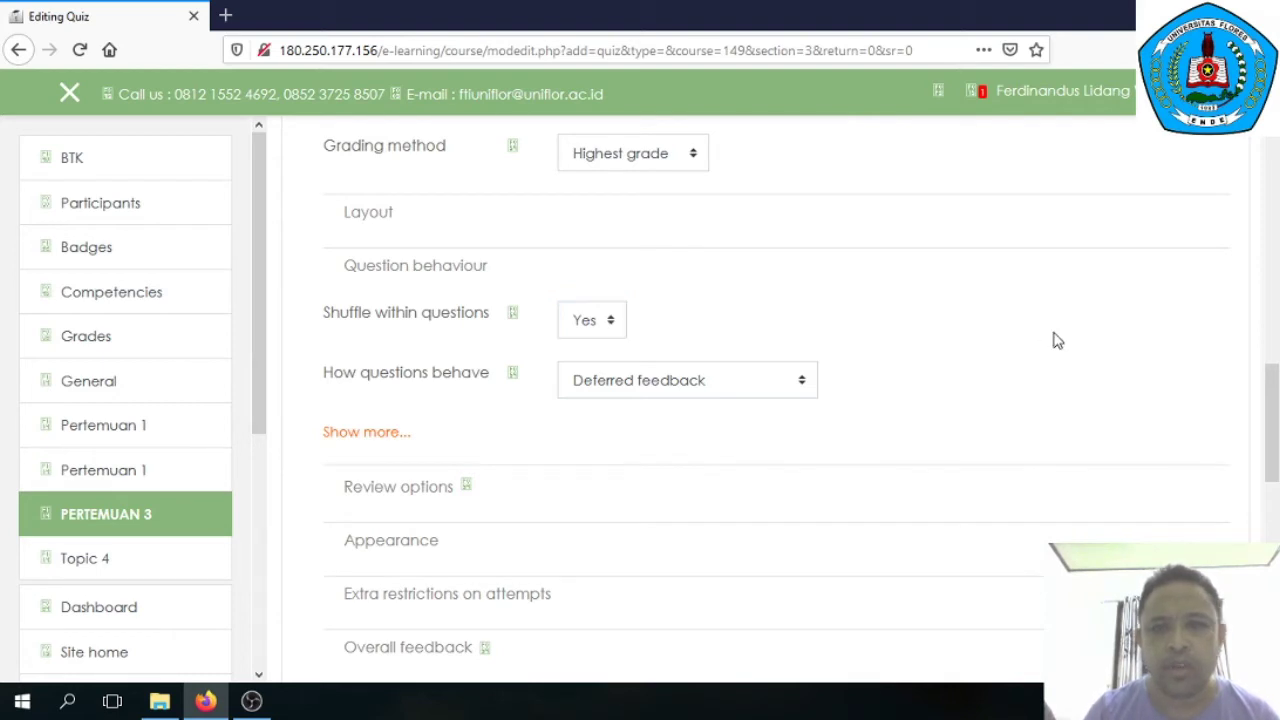
{"action": "left_click_drag", "start_coordinate": [1274, 410], "coordinate": [1274, 453]}
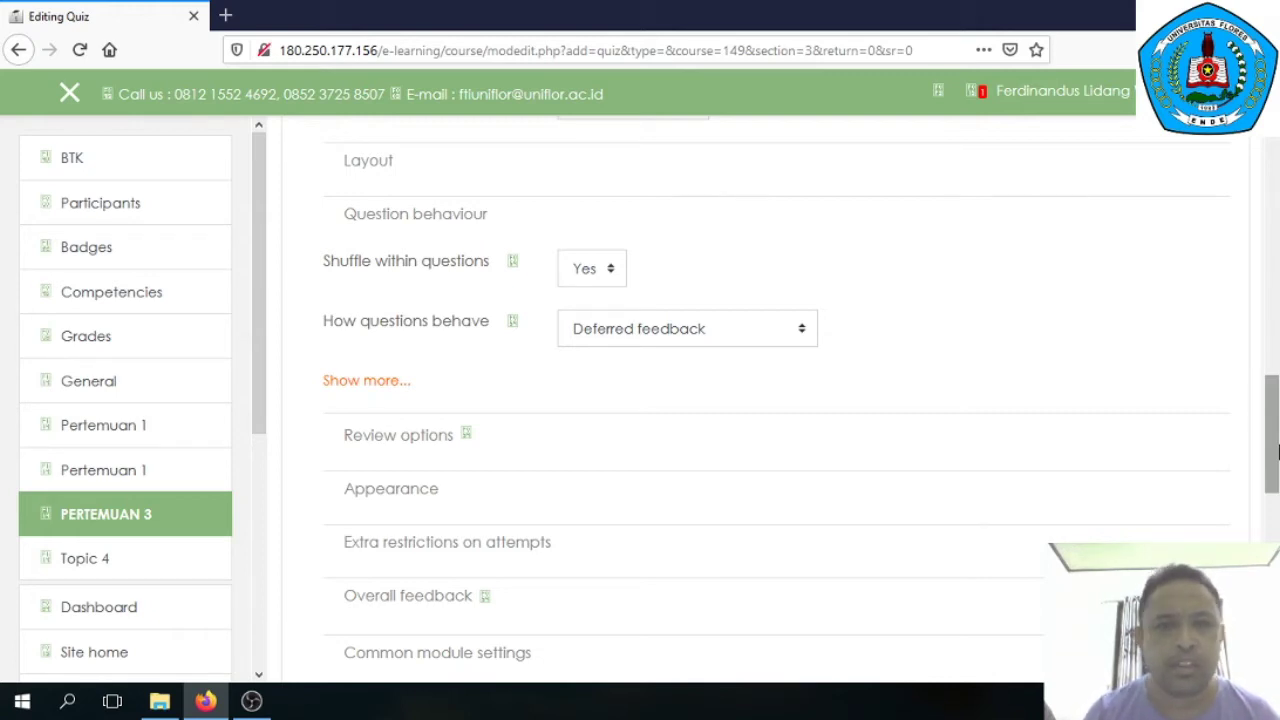
{"action": "scroll", "coordinate": [1275, 420], "scroll_direction": "down", "scroll_amount": 2}
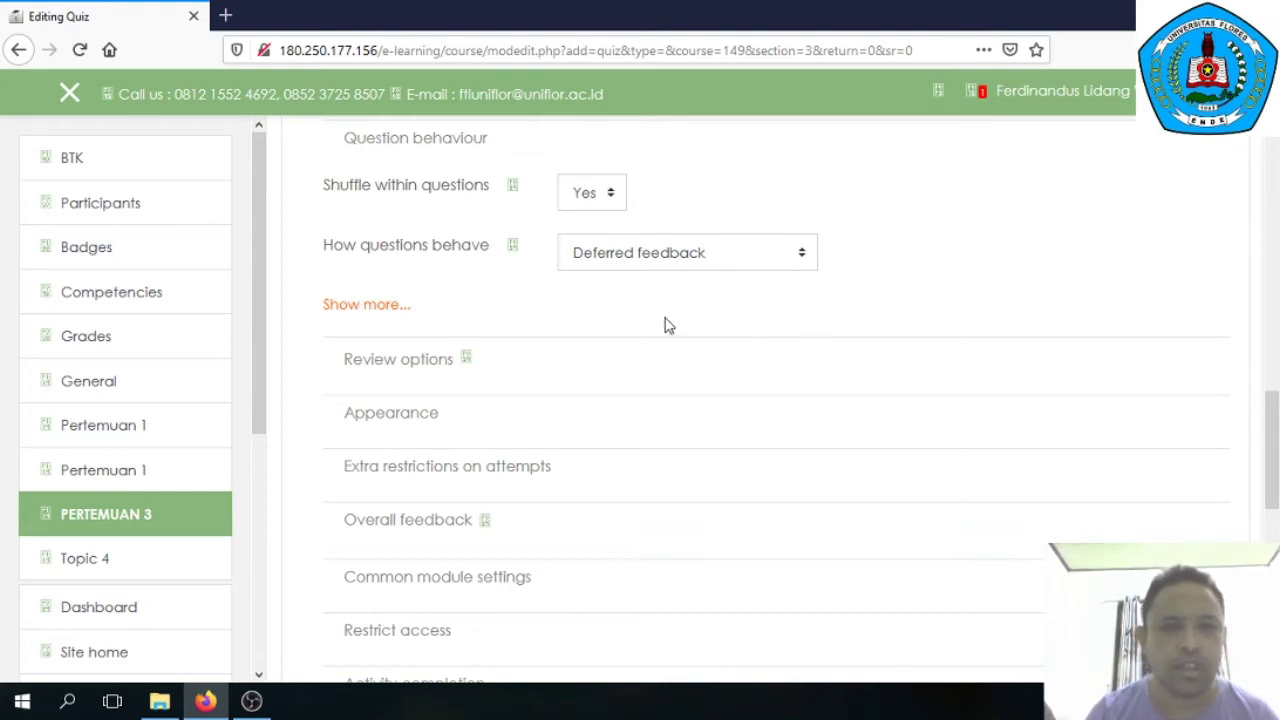
{"action": "left_click", "coordinate": [430, 366]}
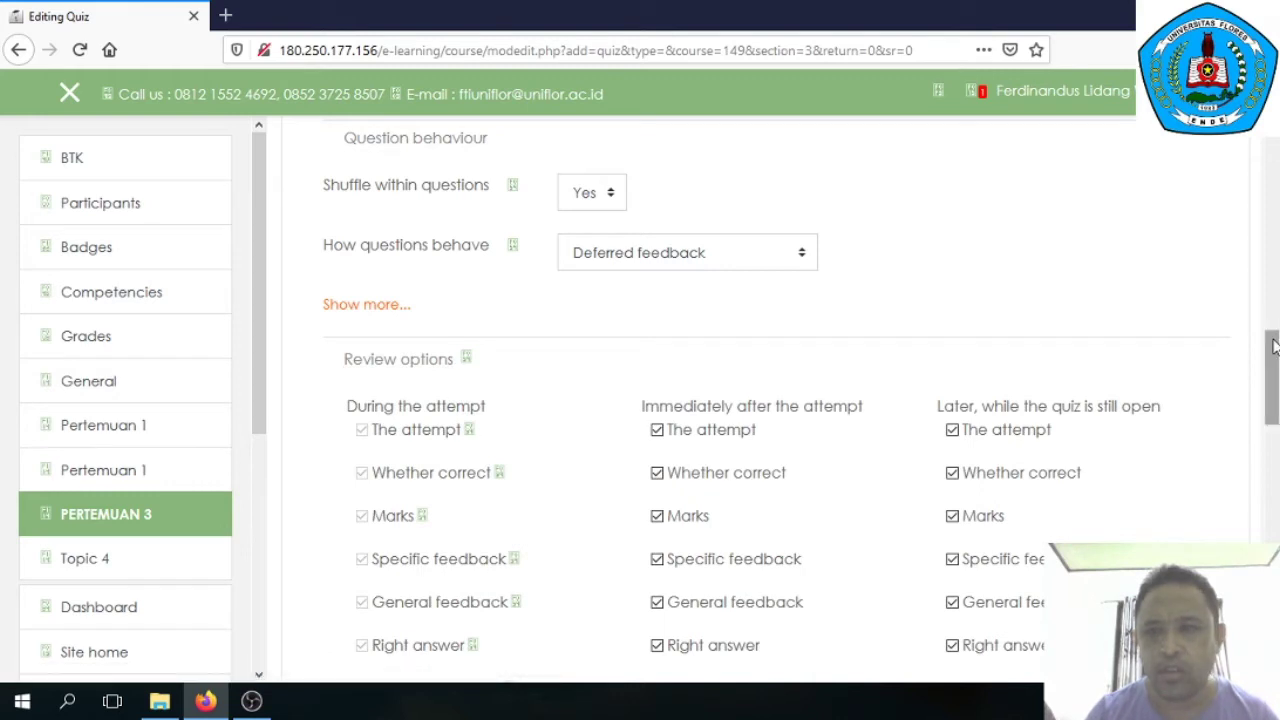
{"action": "left_click_drag", "start_coordinate": [1274, 350], "coordinate": [1257, 371]}
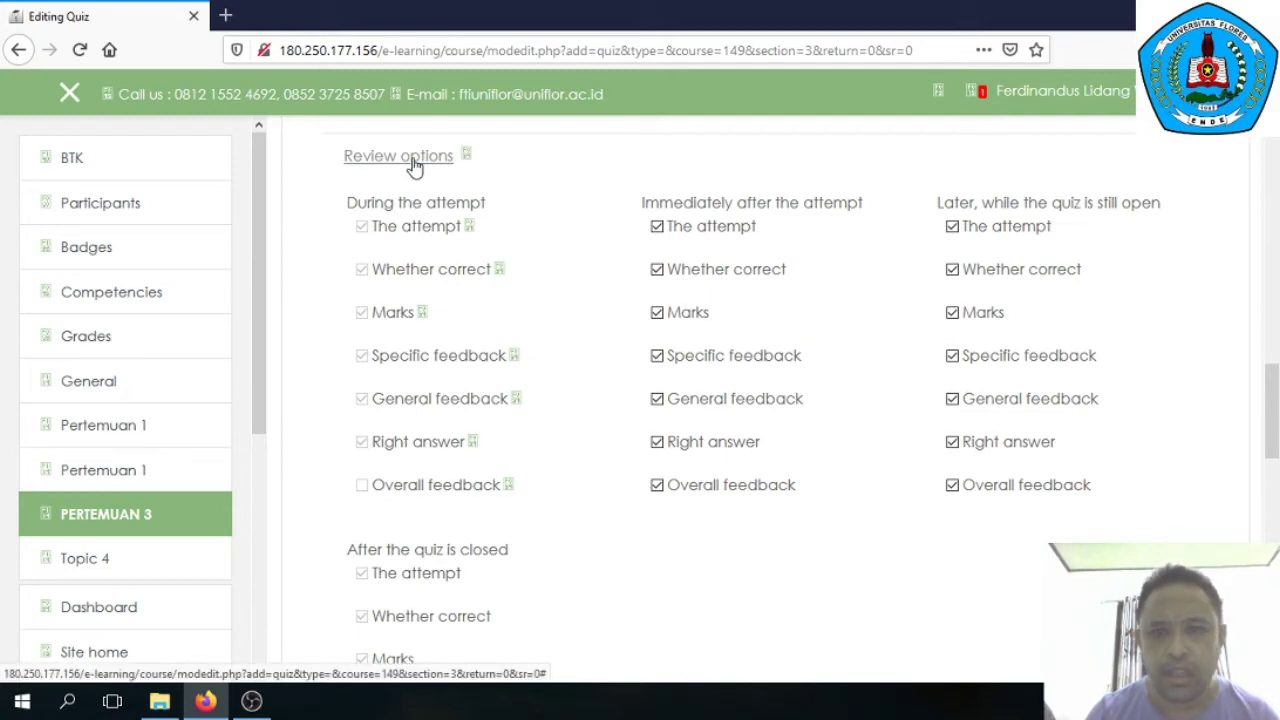
{"action": "left_click", "coordinate": [414, 160]}
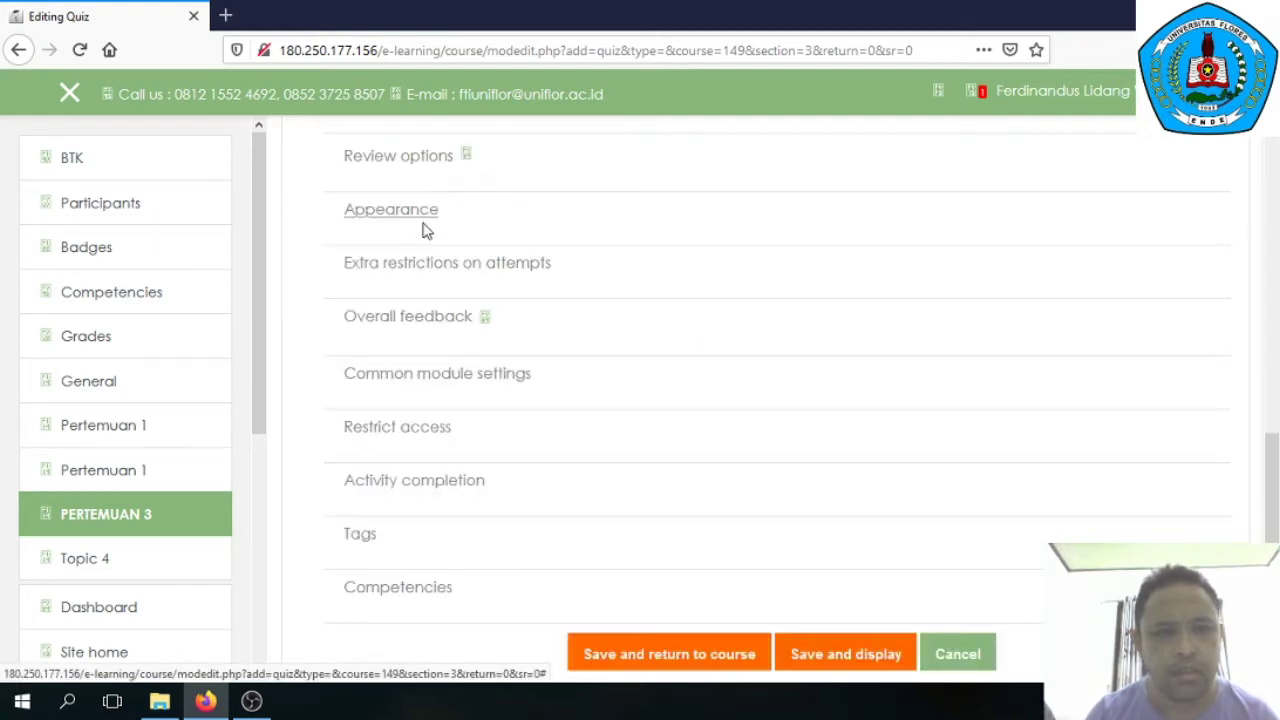
Step: Look through the quiz's Appearance, Extra restrictions on attempts and Overall feedback sections without altering their settings
{"action": "left_click", "coordinate": [412, 213]}
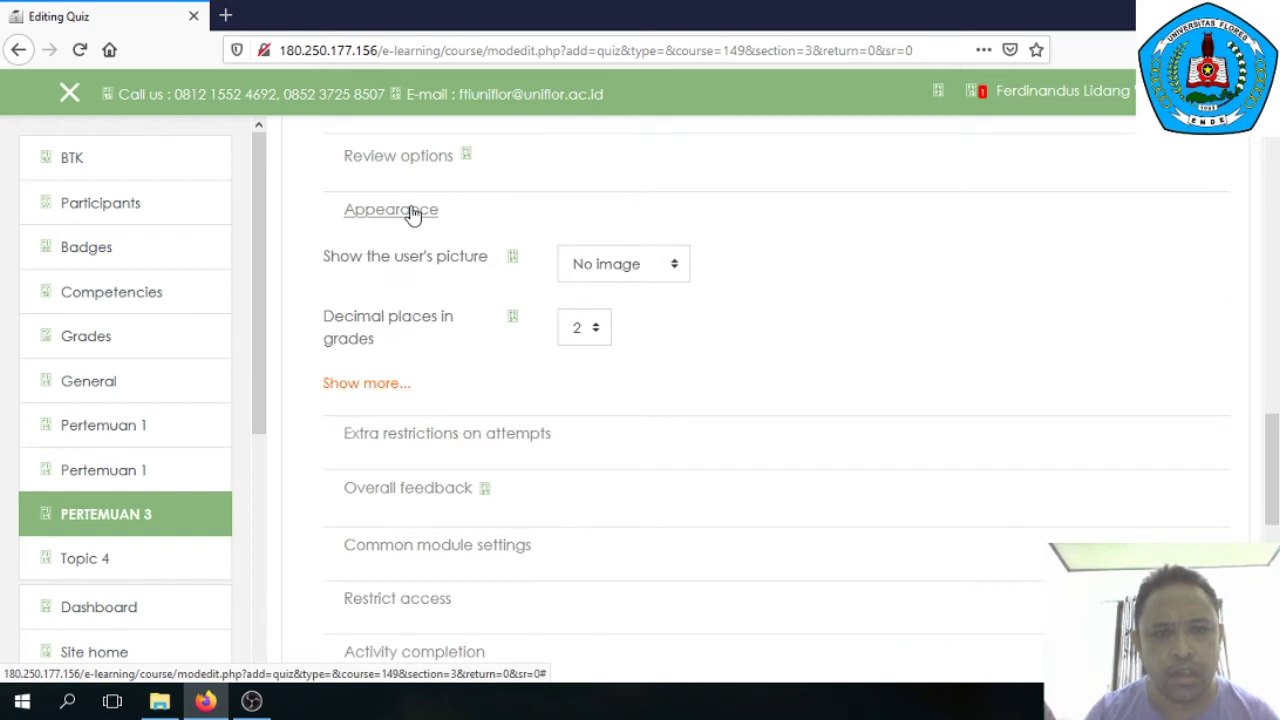
{"action": "left_click", "coordinate": [412, 213]}
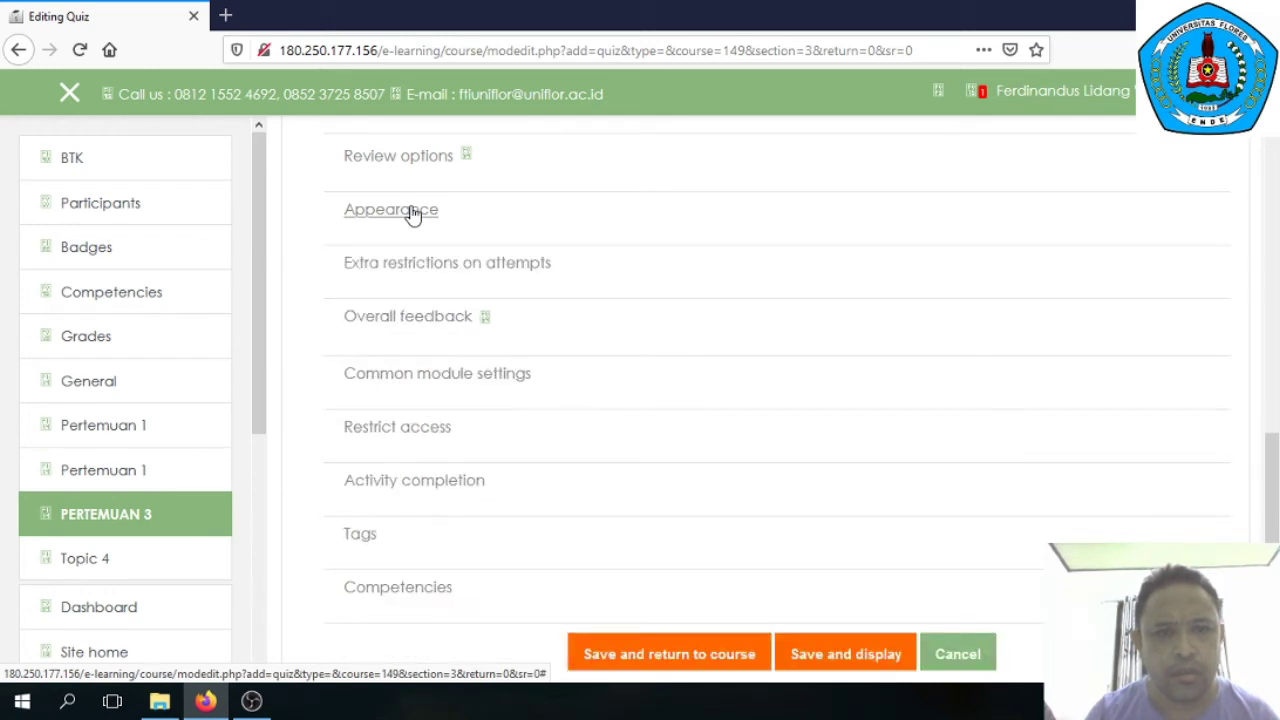
{"action": "left_click", "coordinate": [416, 268]}
{"action": "left_click", "coordinate": [415, 270]}
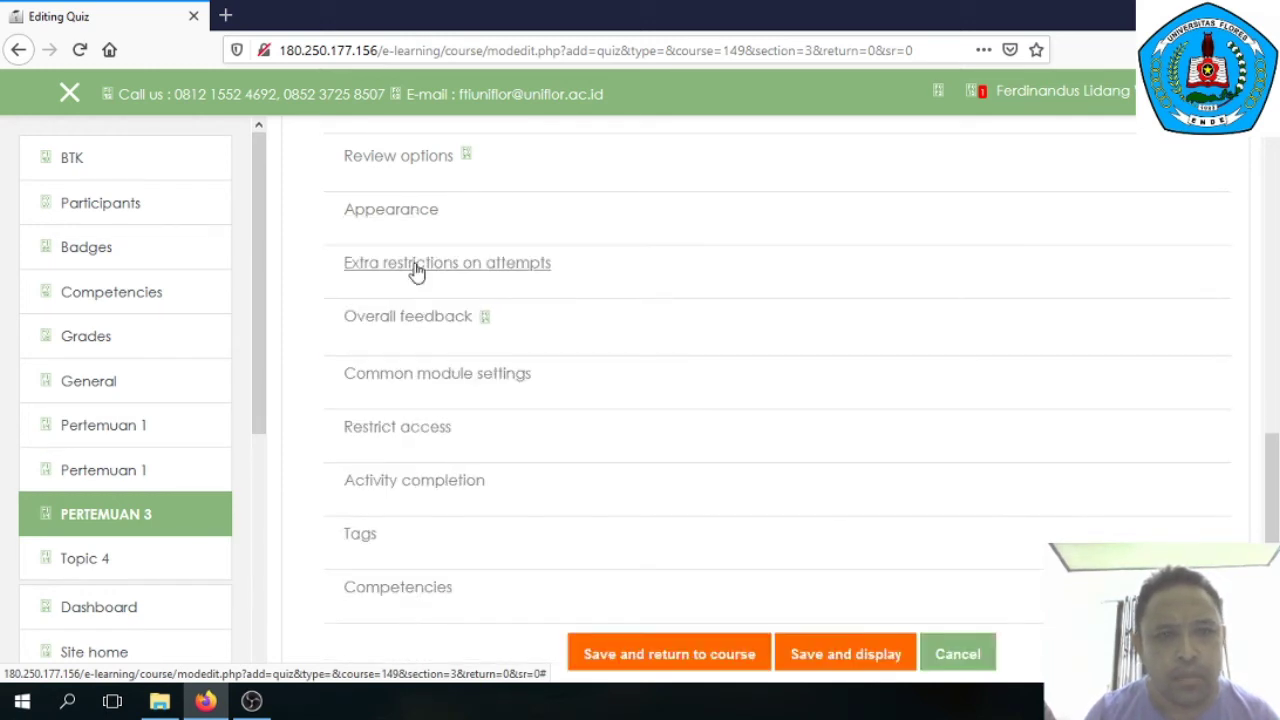
{"action": "left_click", "coordinate": [416, 324]}
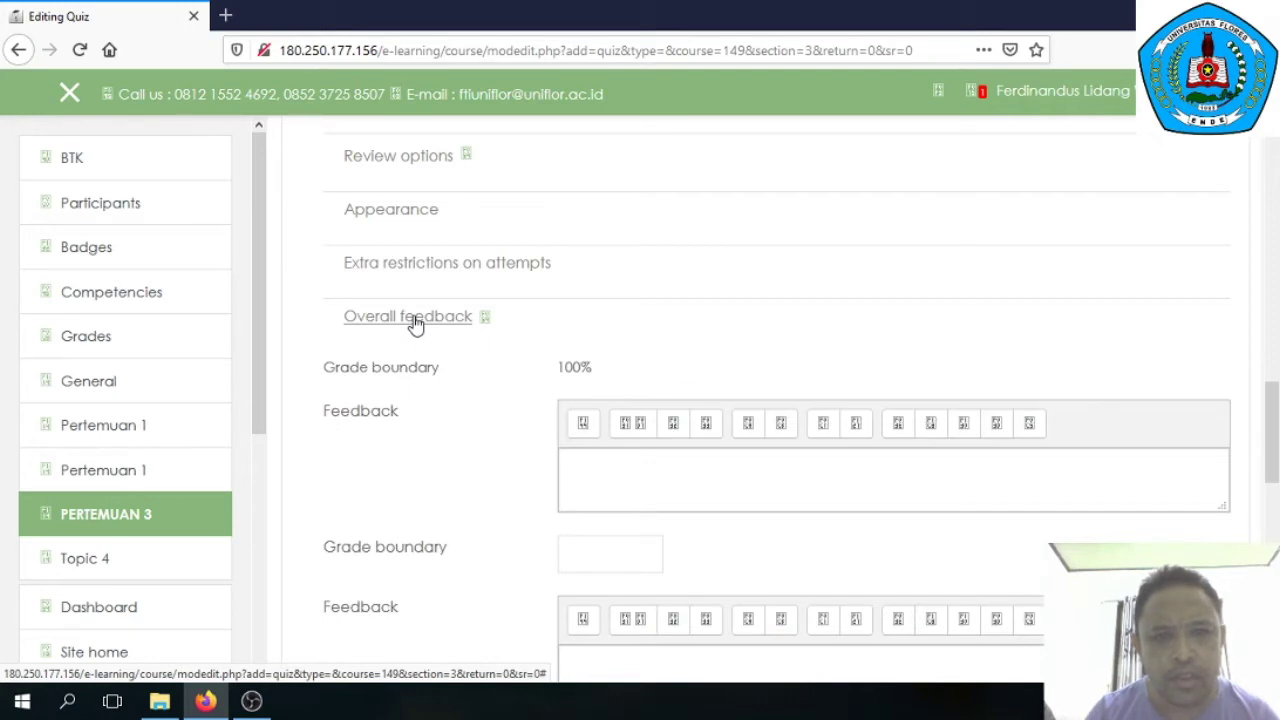
{"action": "left_click", "coordinate": [416, 324]}
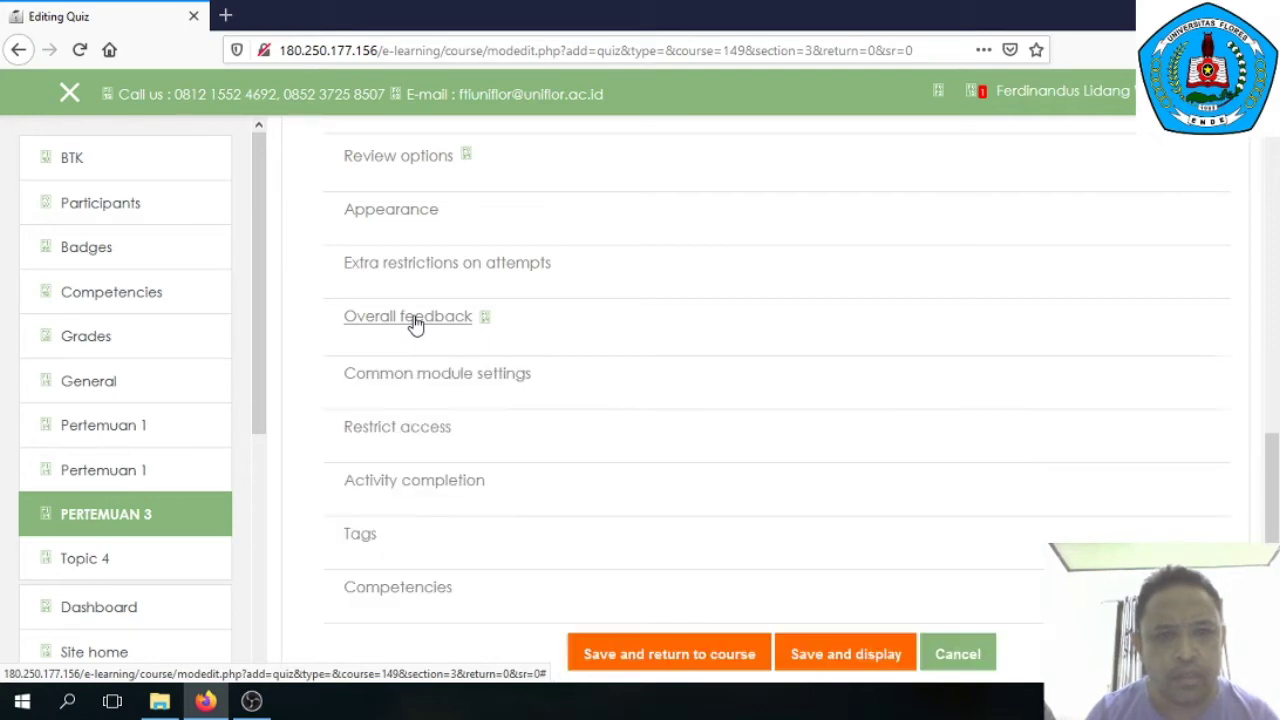
Step: Examine the quiz's Common module settings and Restrict access sections, collapsing each after review
{"action": "left_click", "coordinate": [418, 378]}
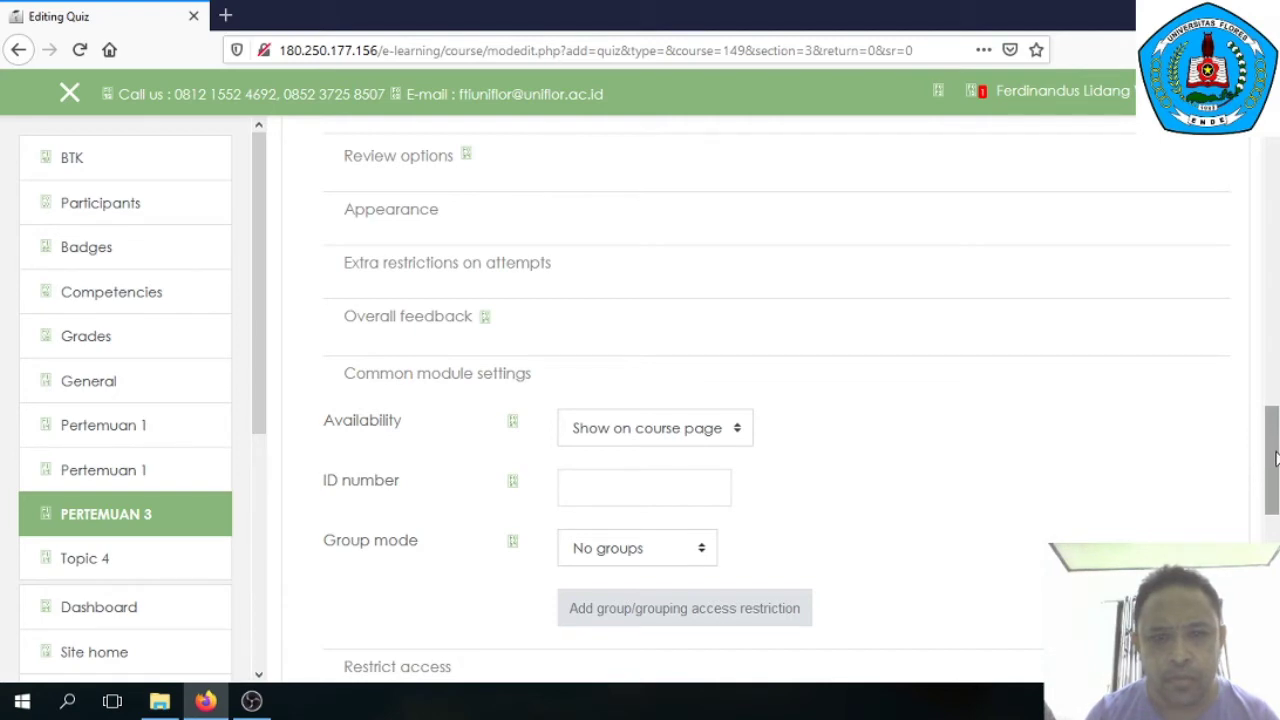
{"action": "mouse_move", "coordinate": [1275, 458]}
{"action": "left_mouse_down"}
{"action": "mouse_move", "coordinate": [1275, 500]}
{"action": "mouse_move", "coordinate": [1275, 476]}
{"action": "left_mouse_up"}
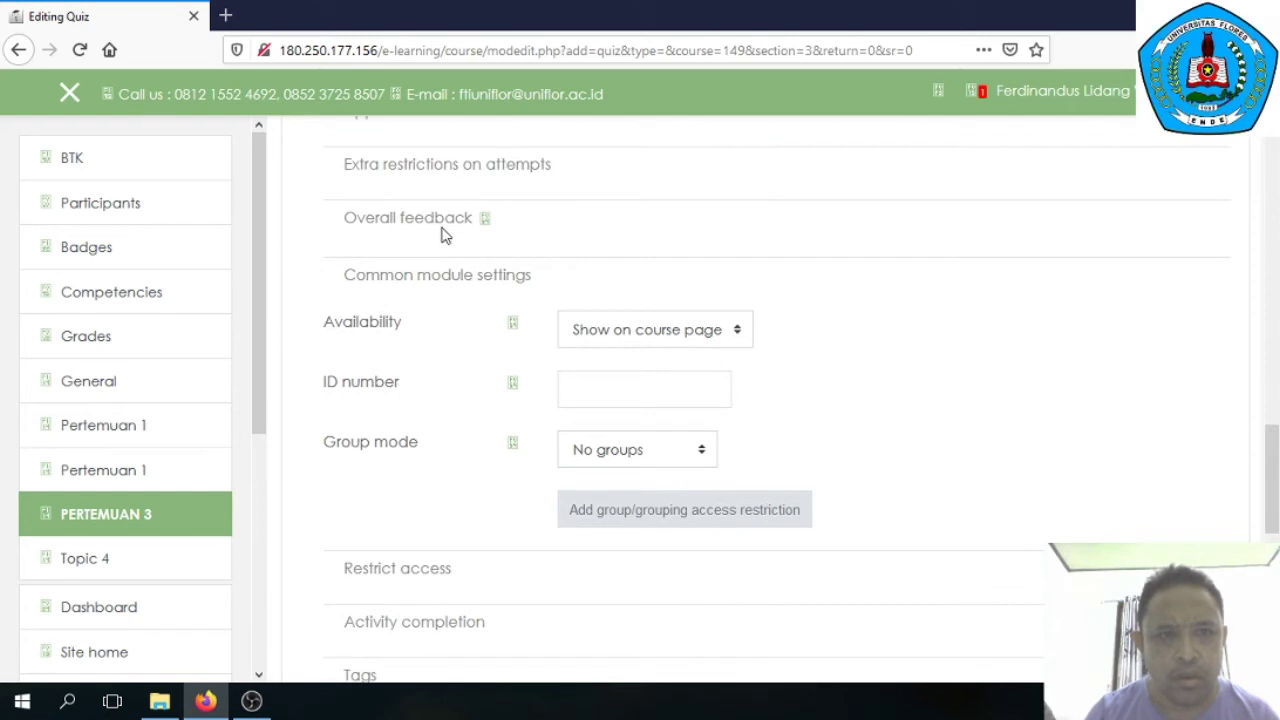
{"action": "left_click", "coordinate": [414, 280]}
{"action": "left_click", "coordinate": [399, 340]}
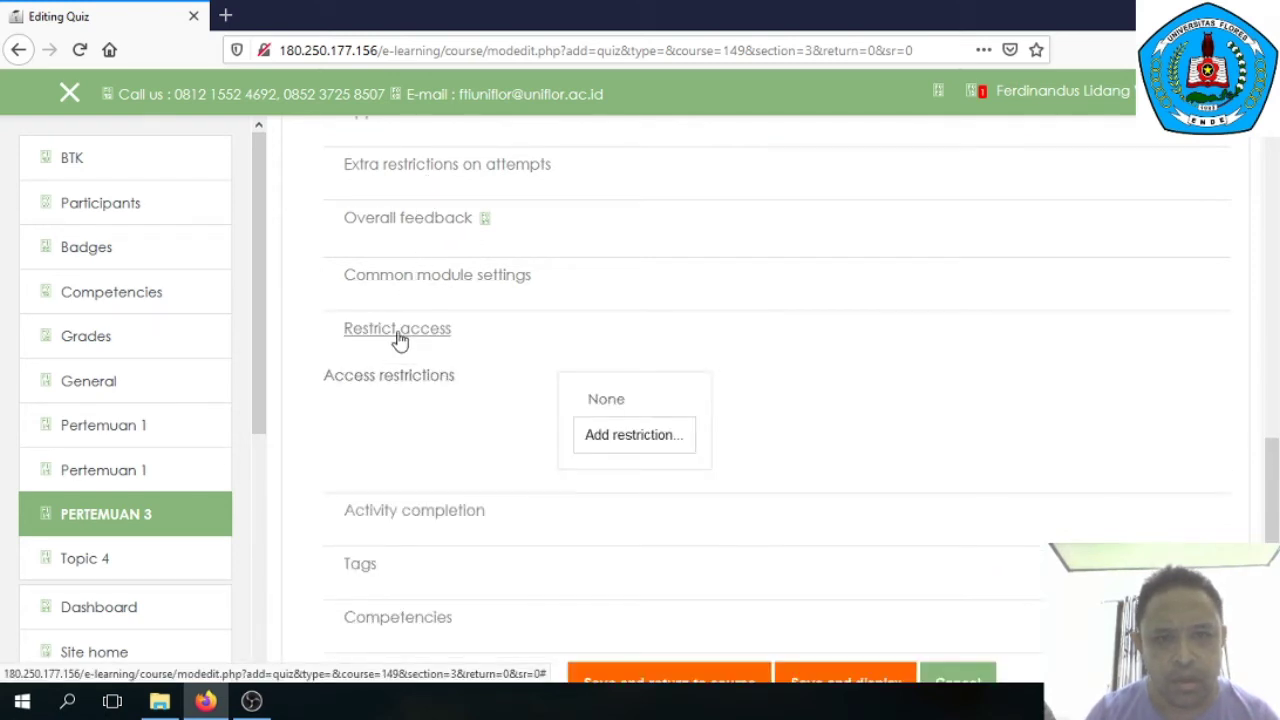
{"action": "left_click", "coordinate": [399, 334]}
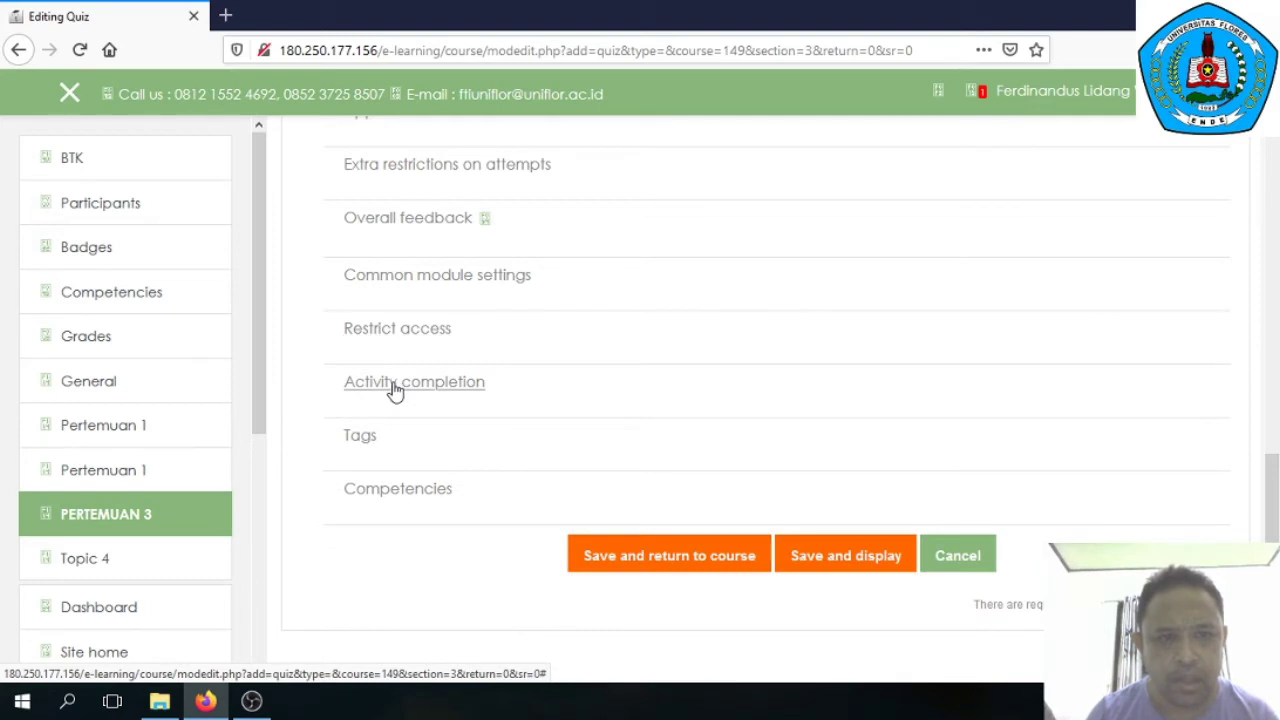
Step: Set the quiz's completion tracking in Activity completion to "Show activity as complete when conditions are met"
{"action": "left_click", "coordinate": [395, 386]}
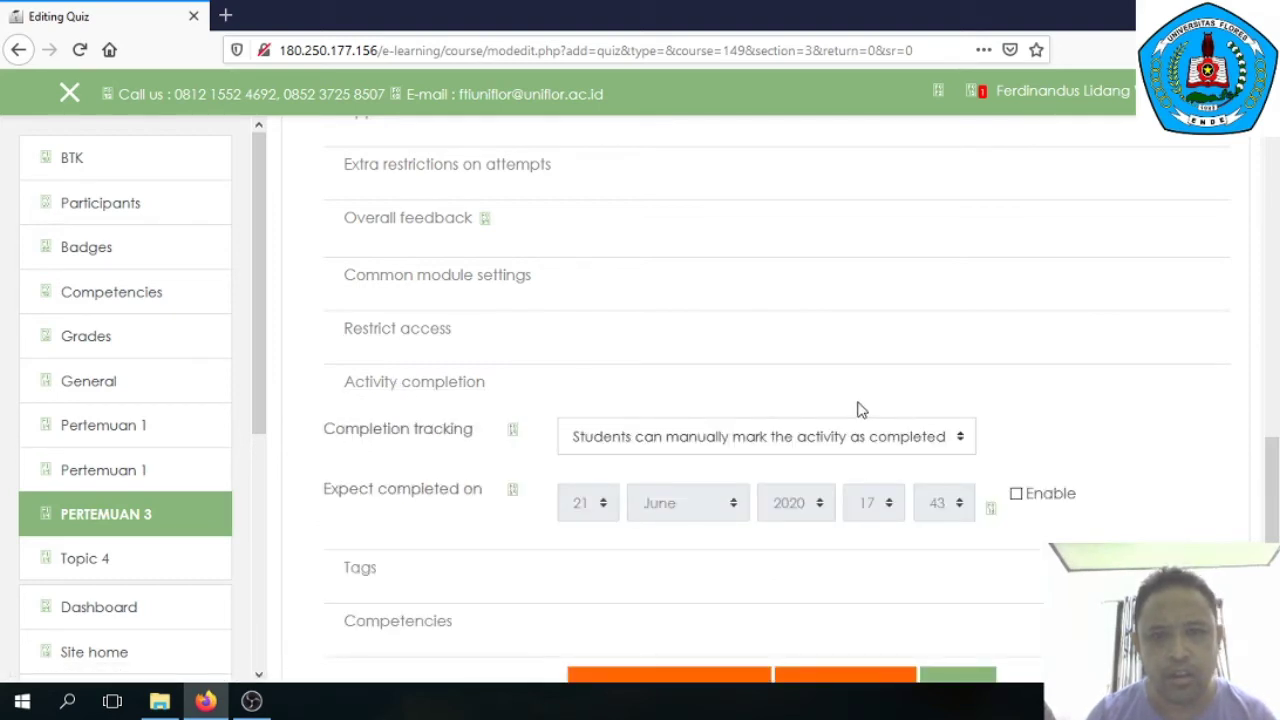
{"action": "left_click_drag", "start_coordinate": [1273, 450], "coordinate": [1274, 512]}
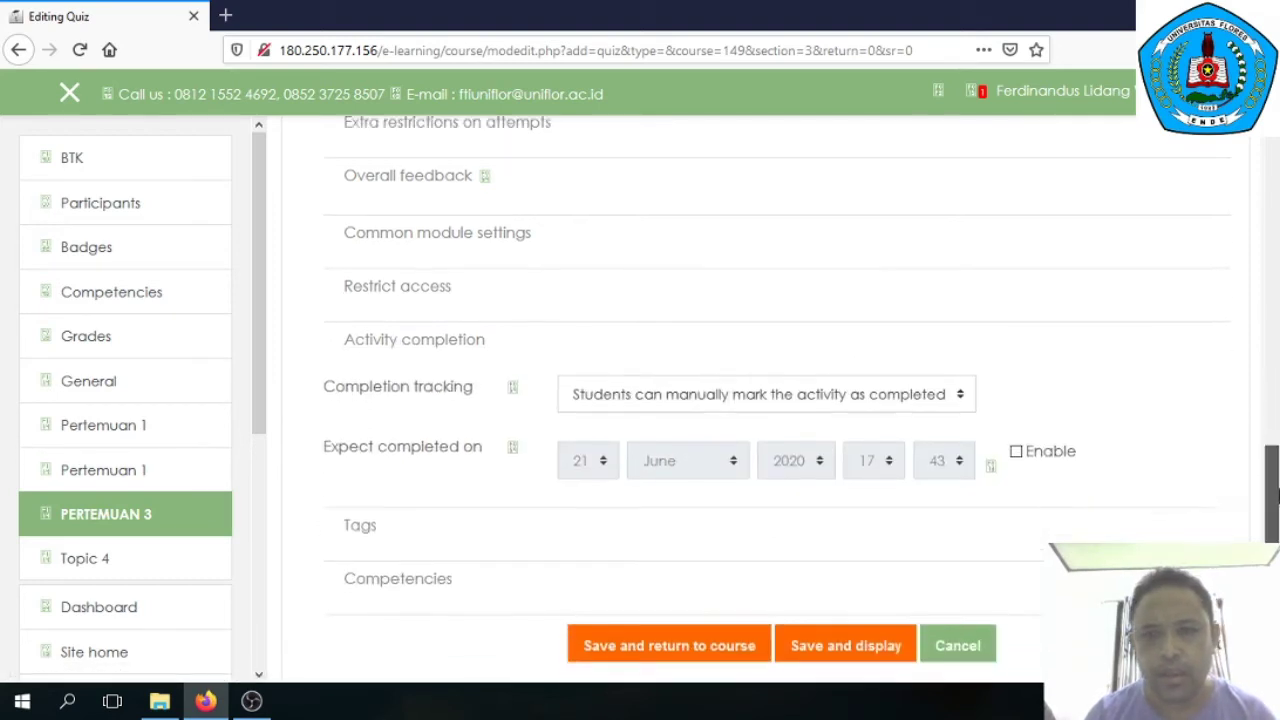
{"action": "scroll", "coordinate": [1275, 500], "scroll_direction": "down", "scroll_amount": 2}
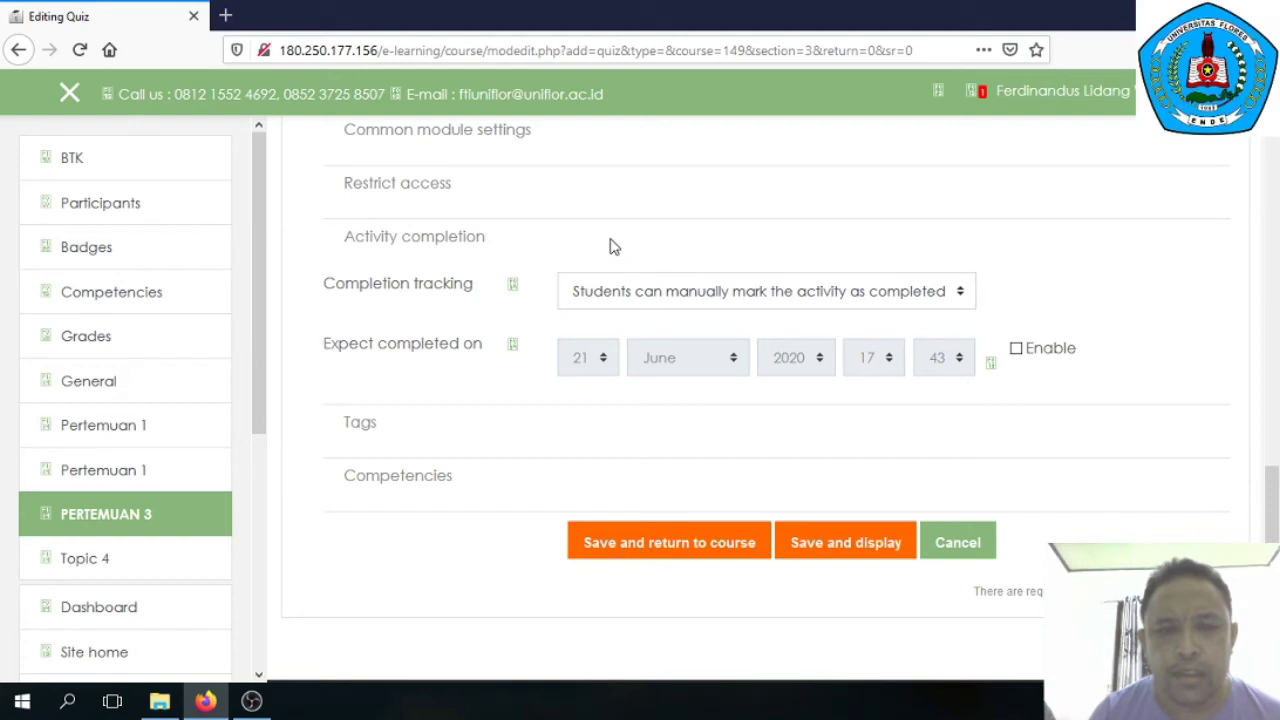
{"action": "left_click", "coordinate": [676, 307]}
{"action": "left_click", "coordinate": [676, 307]}
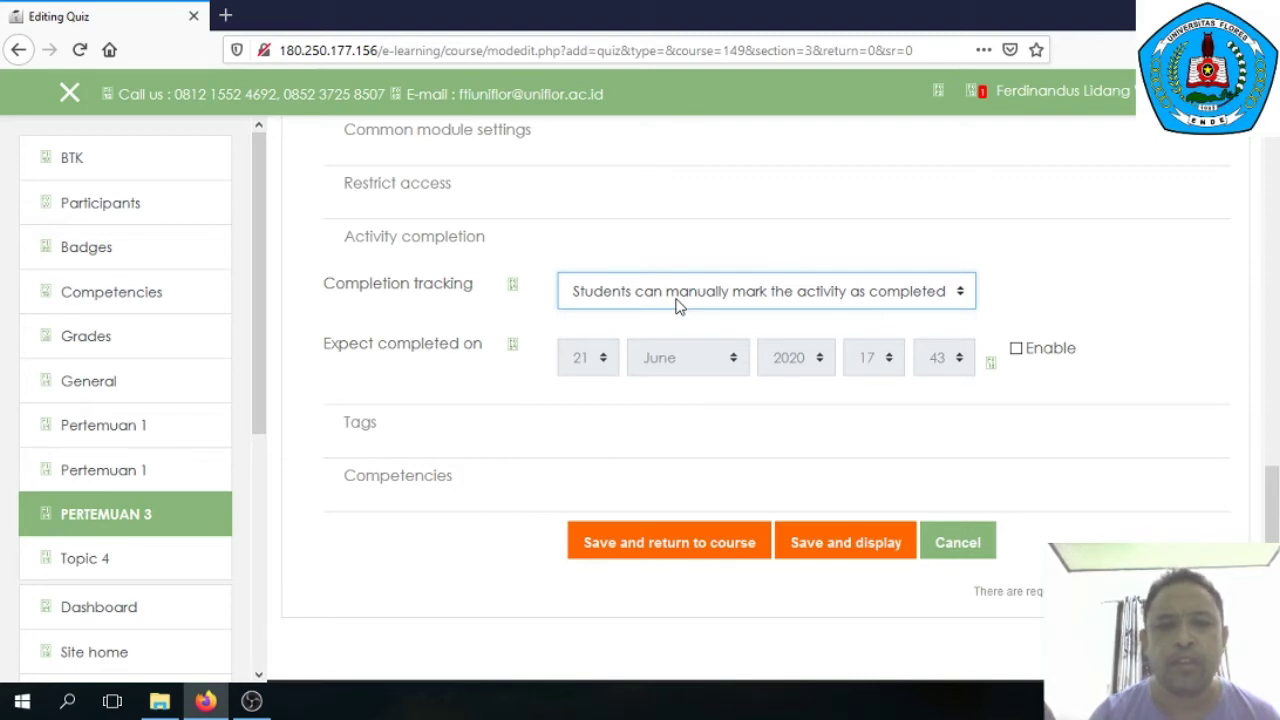
{"action": "left_click", "coordinate": [676, 307]}
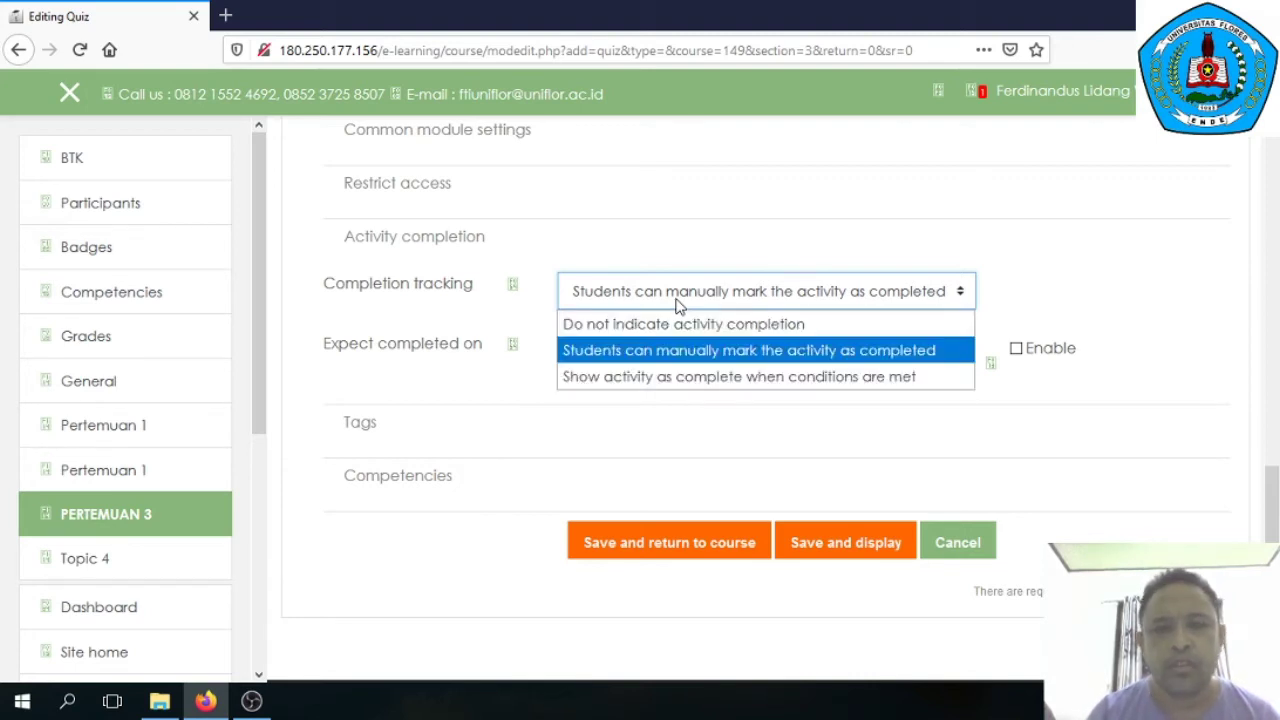
{"action": "left_click", "coordinate": [674, 377]}
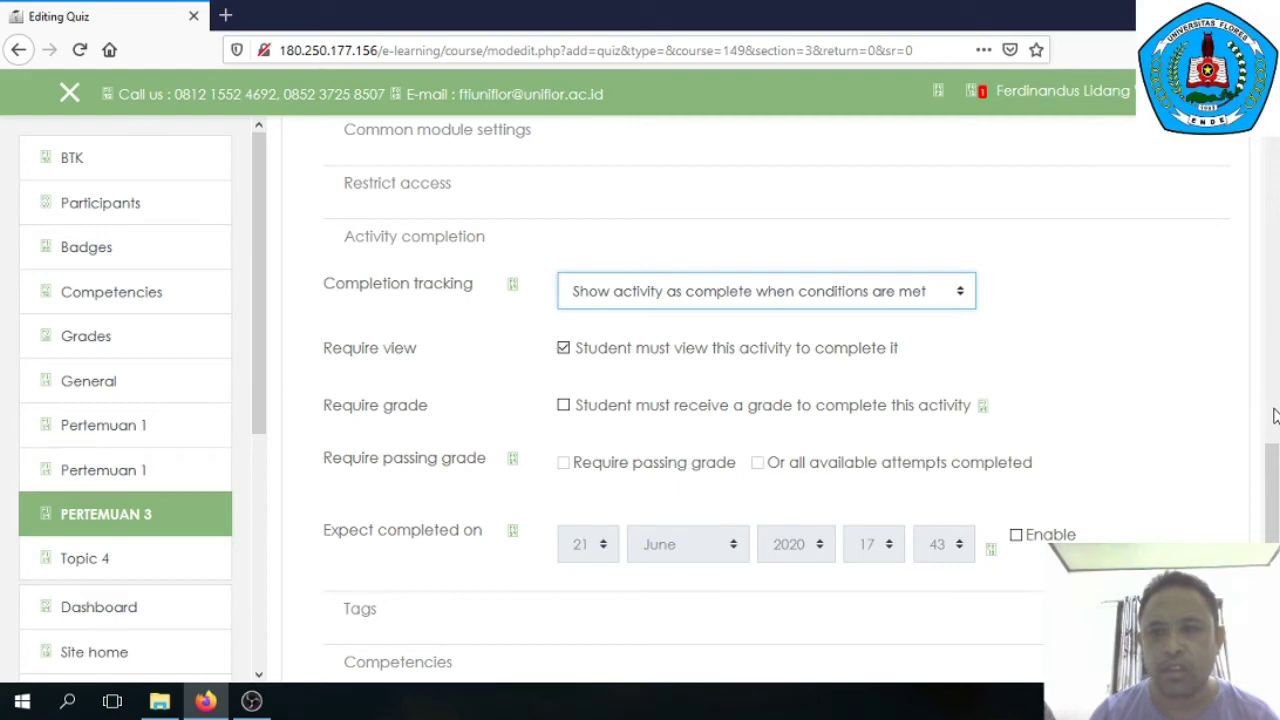
Step: Set the quiz's attempts allowed to 2 in the Grade settings, and save the quiz, returning to the course
{"action": "left_click_drag", "start_coordinate": [1274, 482], "coordinate": [1276, 328]}
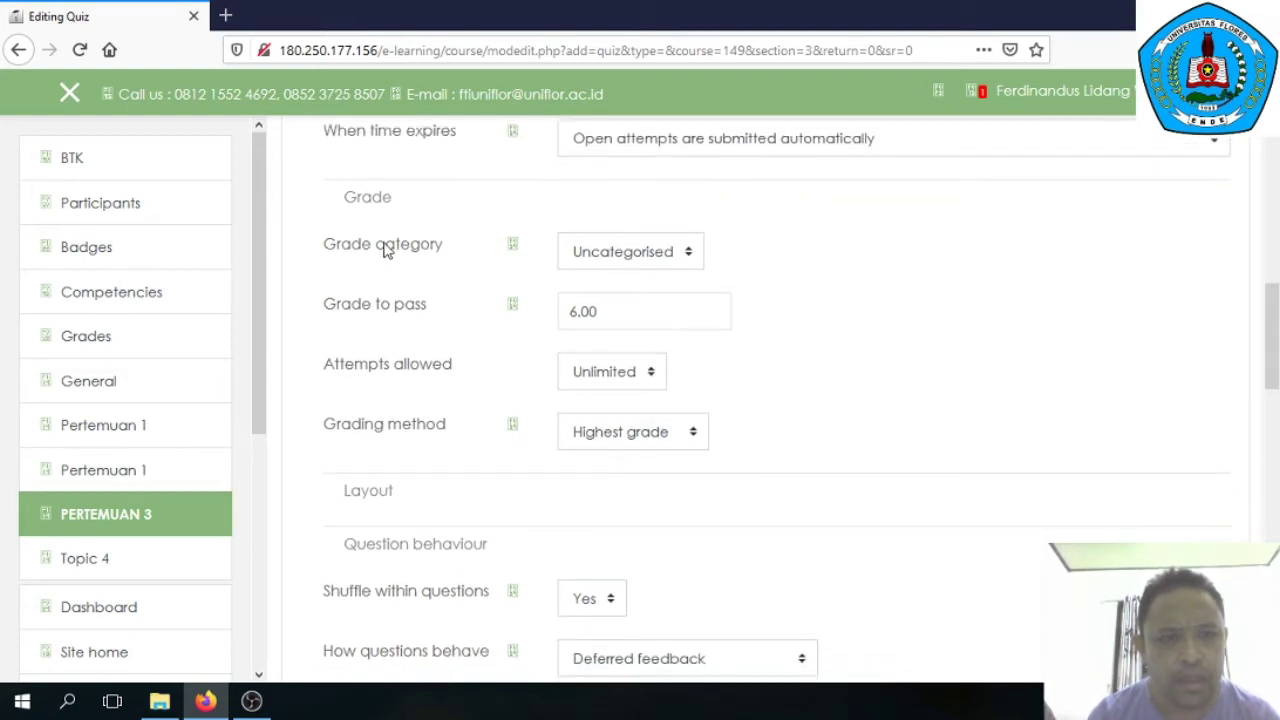
{"action": "left_click", "coordinate": [380, 368]}
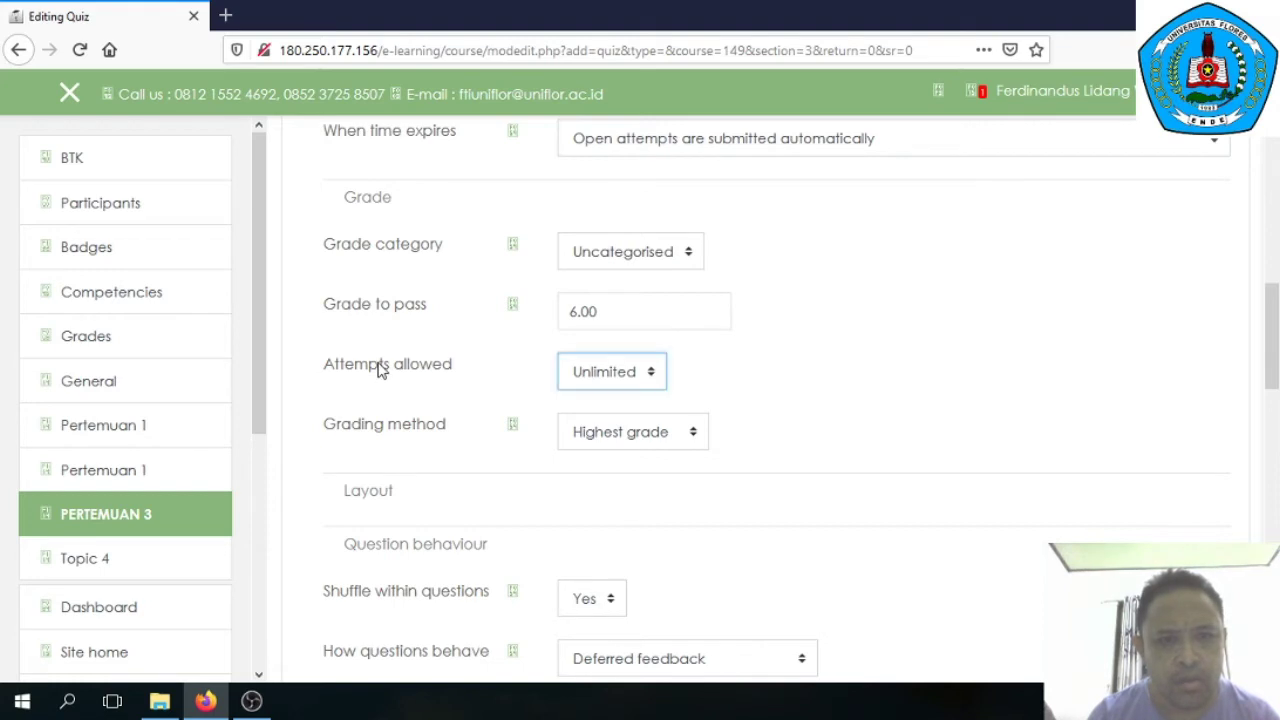
{"action": "left_click", "coordinate": [649, 372]}
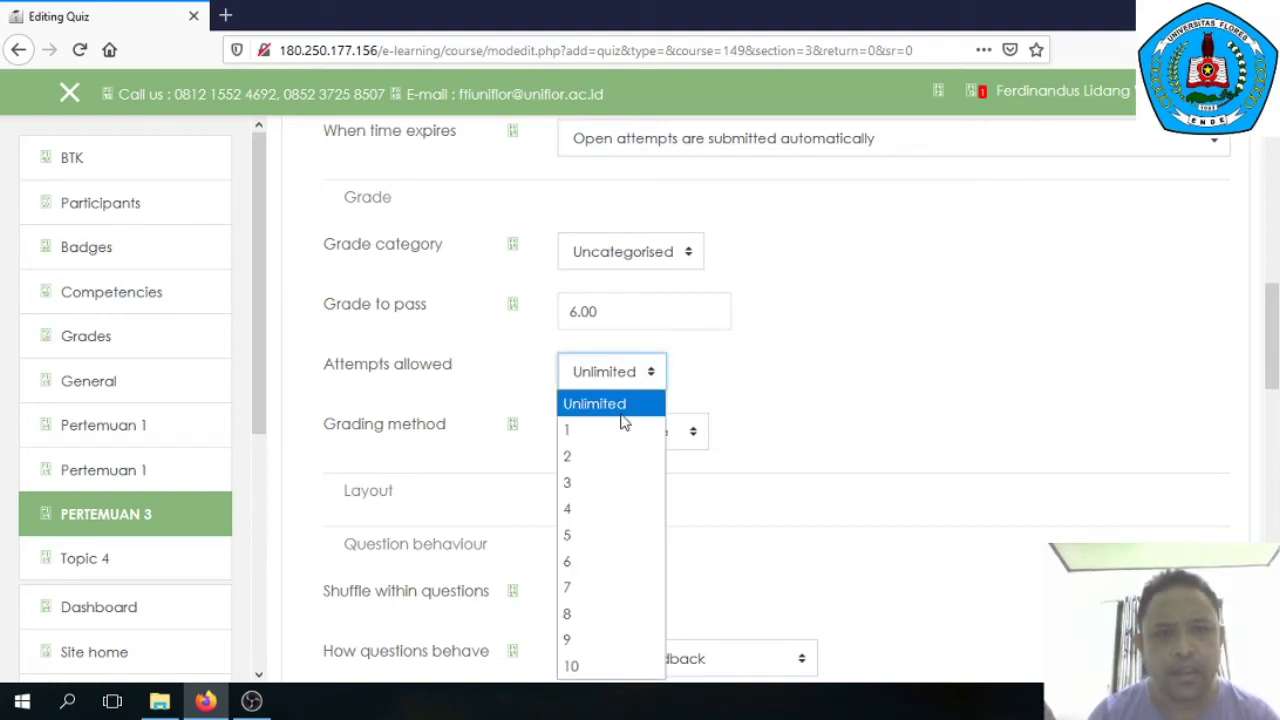
{"action": "left_click", "coordinate": [588, 470]}
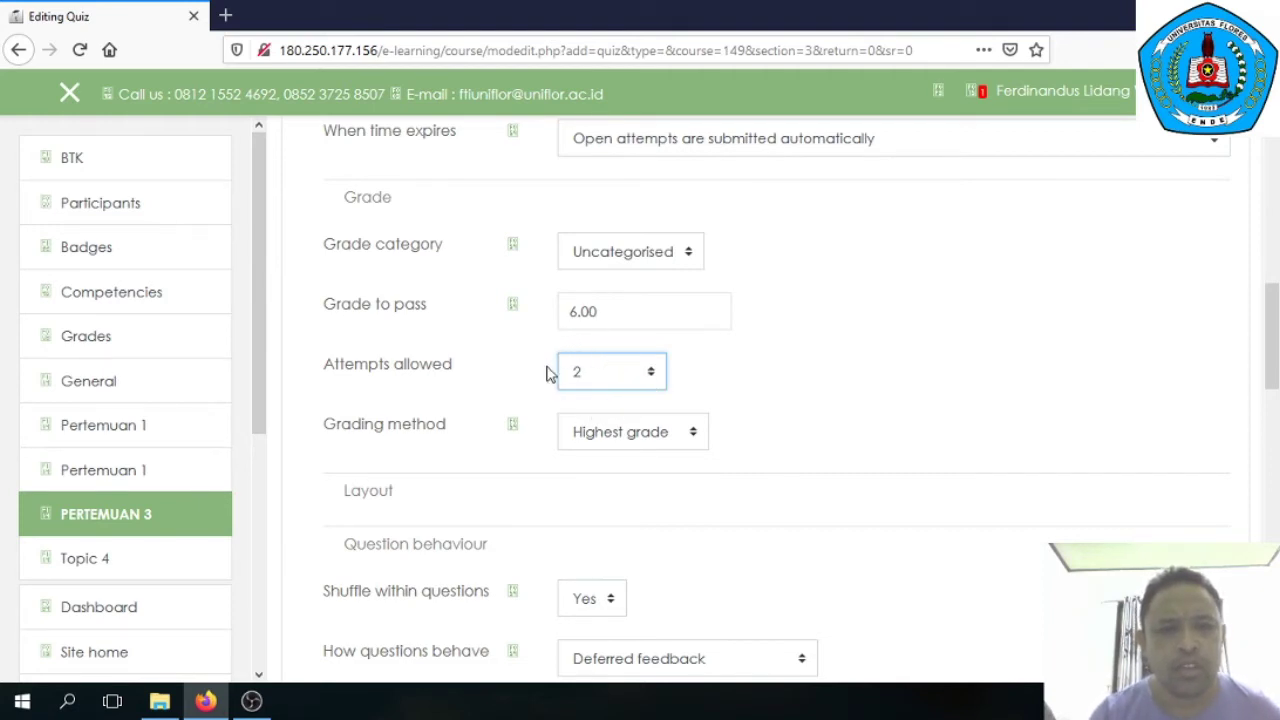
{"action": "left_click", "coordinate": [651, 373]}
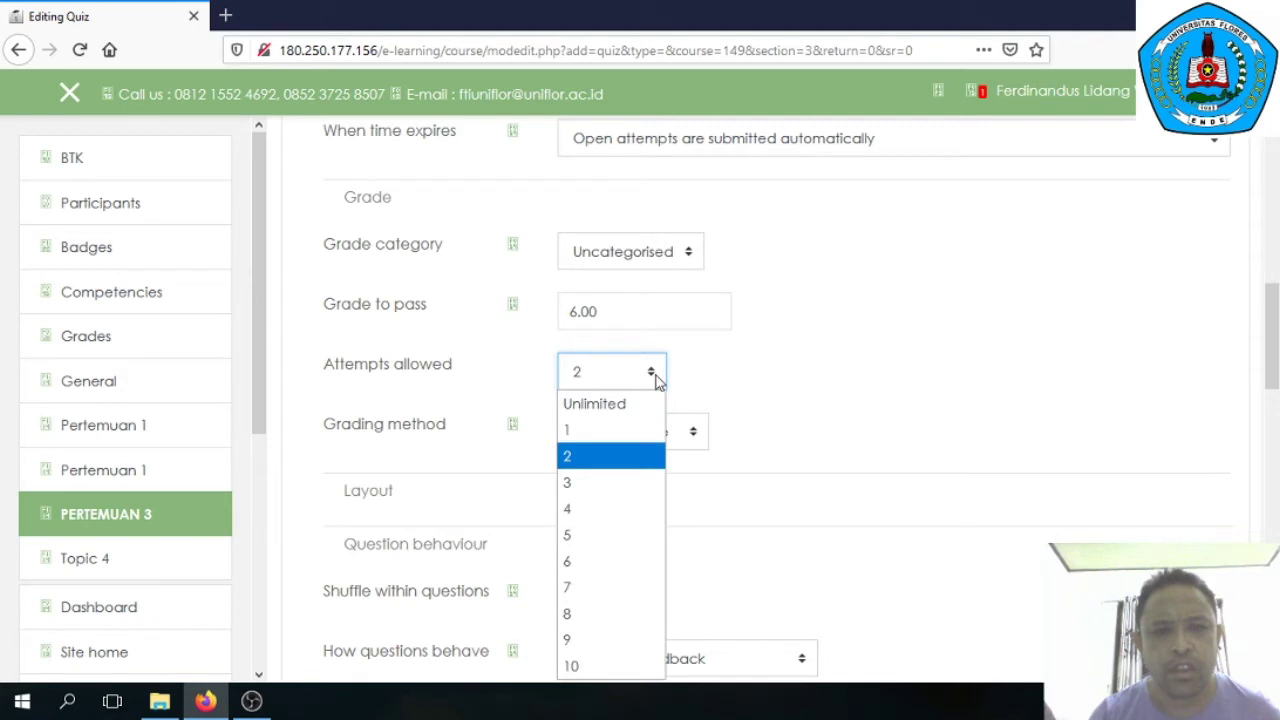
{"action": "left_click", "coordinate": [610, 468]}
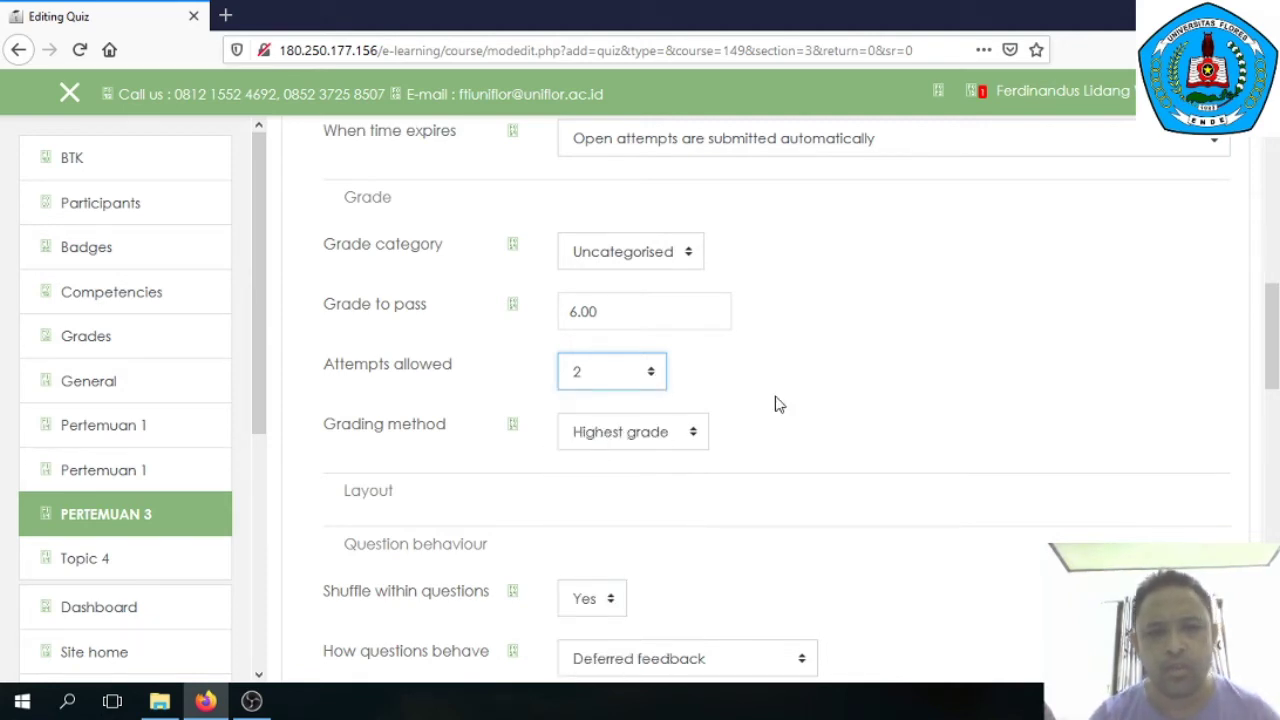
{"action": "left_click", "coordinate": [835, 382]}
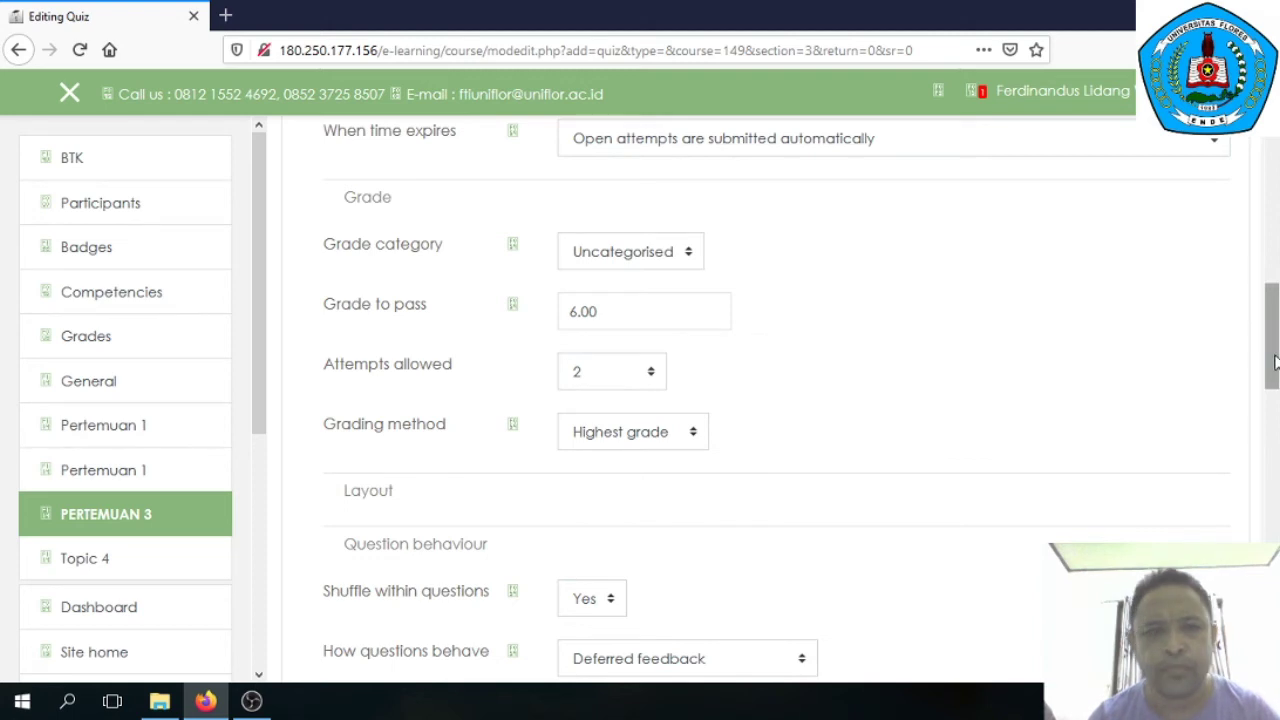
{"action": "left_click_drag", "start_coordinate": [1274, 362], "coordinate": [1272, 580]}
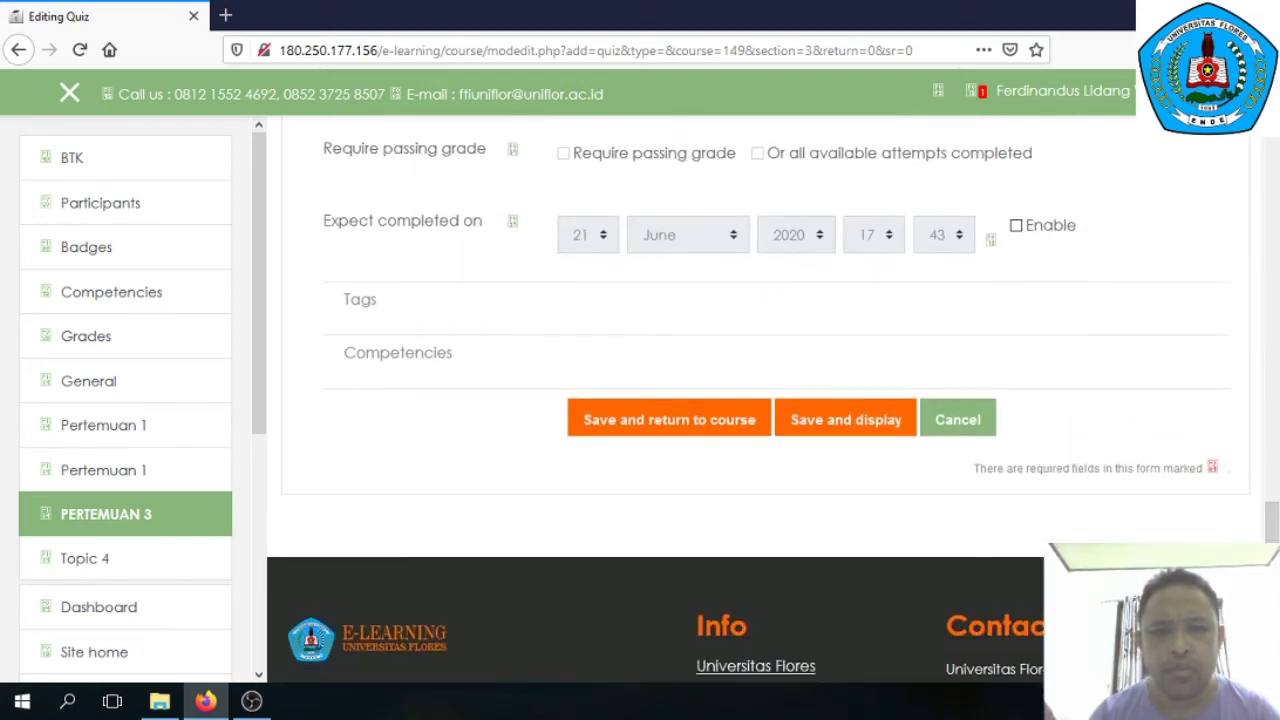
{"action": "left_click", "coordinate": [691, 427]}
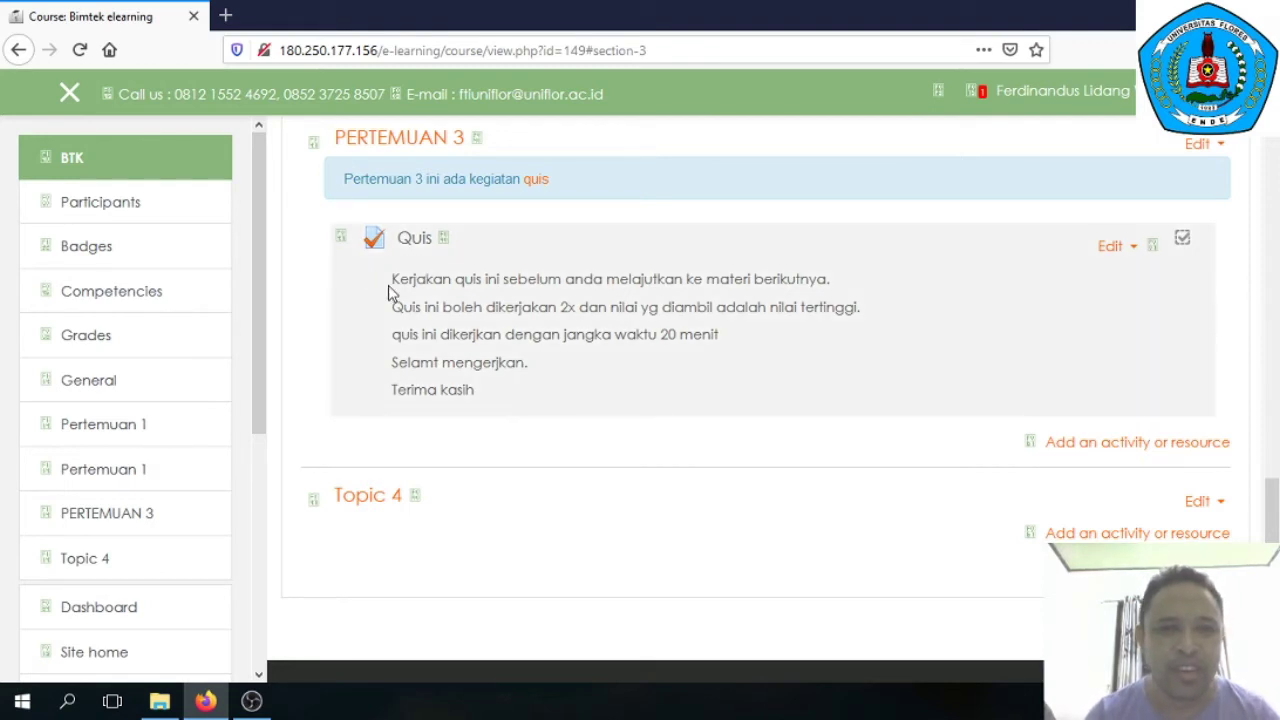
Step: Open the Quis activity under PERTEMUAN 3 and review its attempts, time limit and grading method summary
{"action": "left_click", "coordinate": [414, 240]}
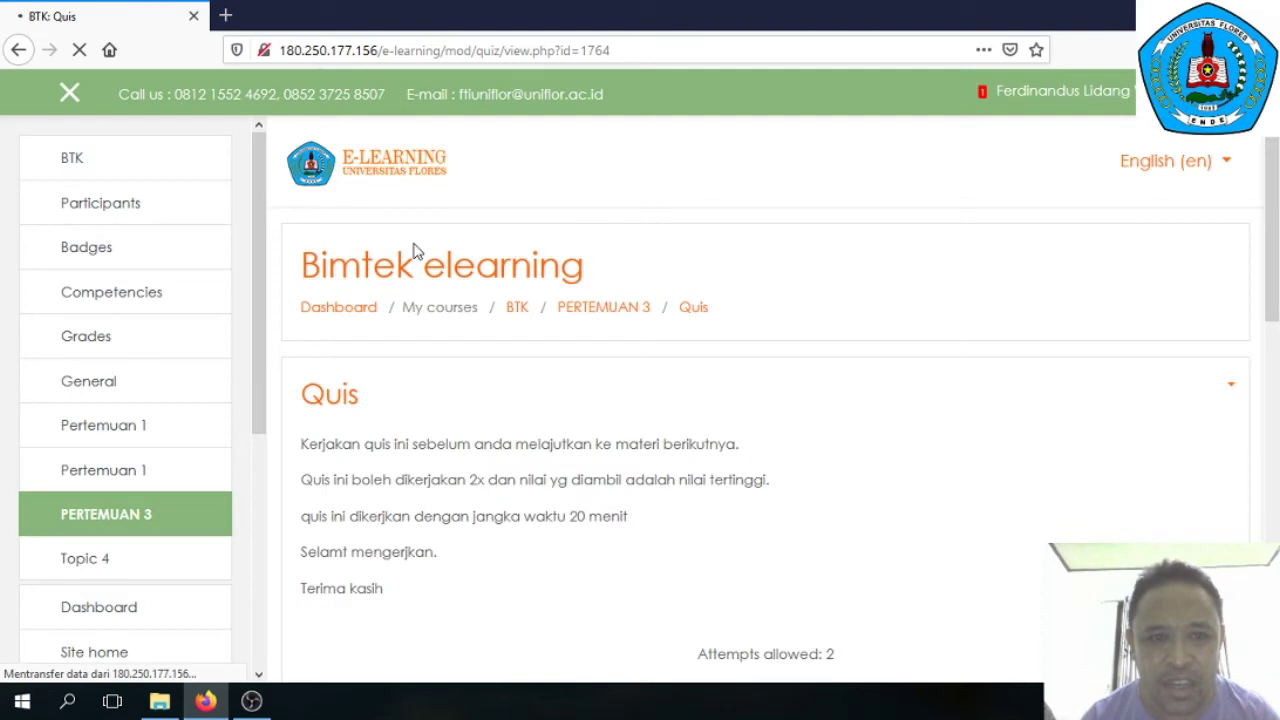
{"action": "scroll", "coordinate": [866, 357], "scroll_direction": "down", "scroll_amount": 3}
{"action": "left_click_drag", "start_coordinate": [1274, 330], "coordinate": [1276, 418]}
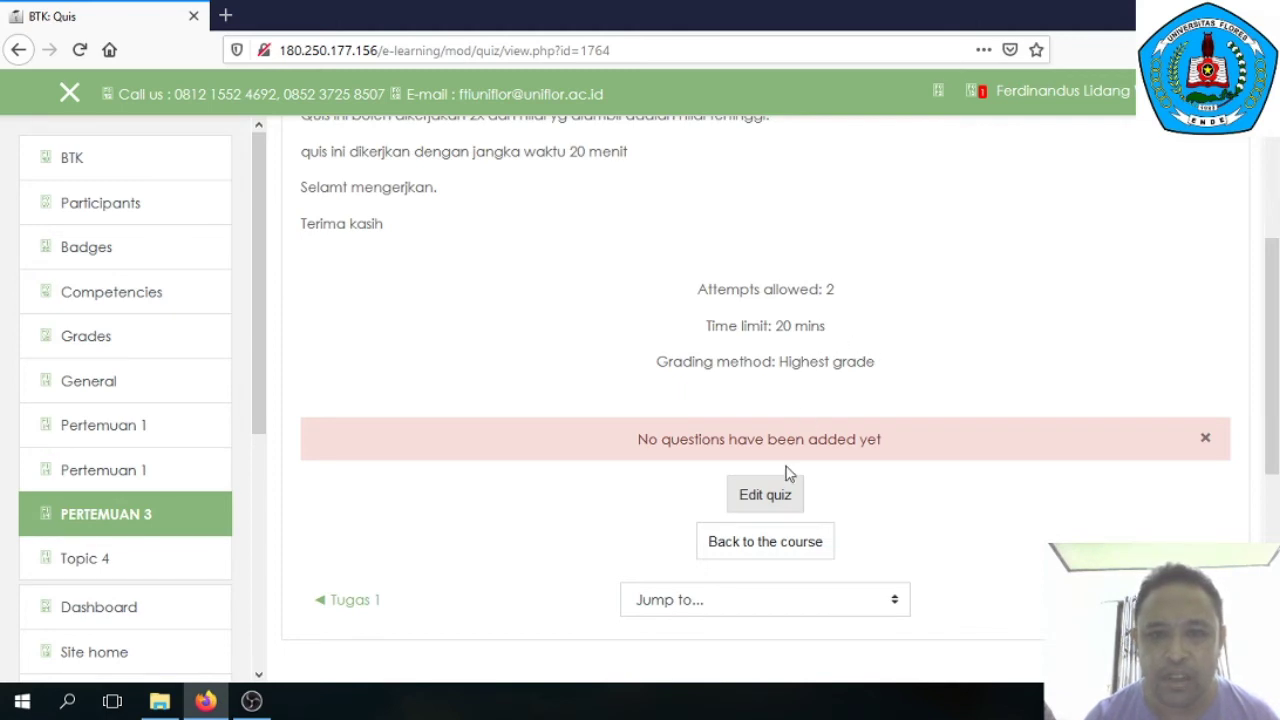
Step: Open the Quis quiz for editing and enable Shuffle for its questions
{"action": "left_click", "coordinate": [760, 504]}
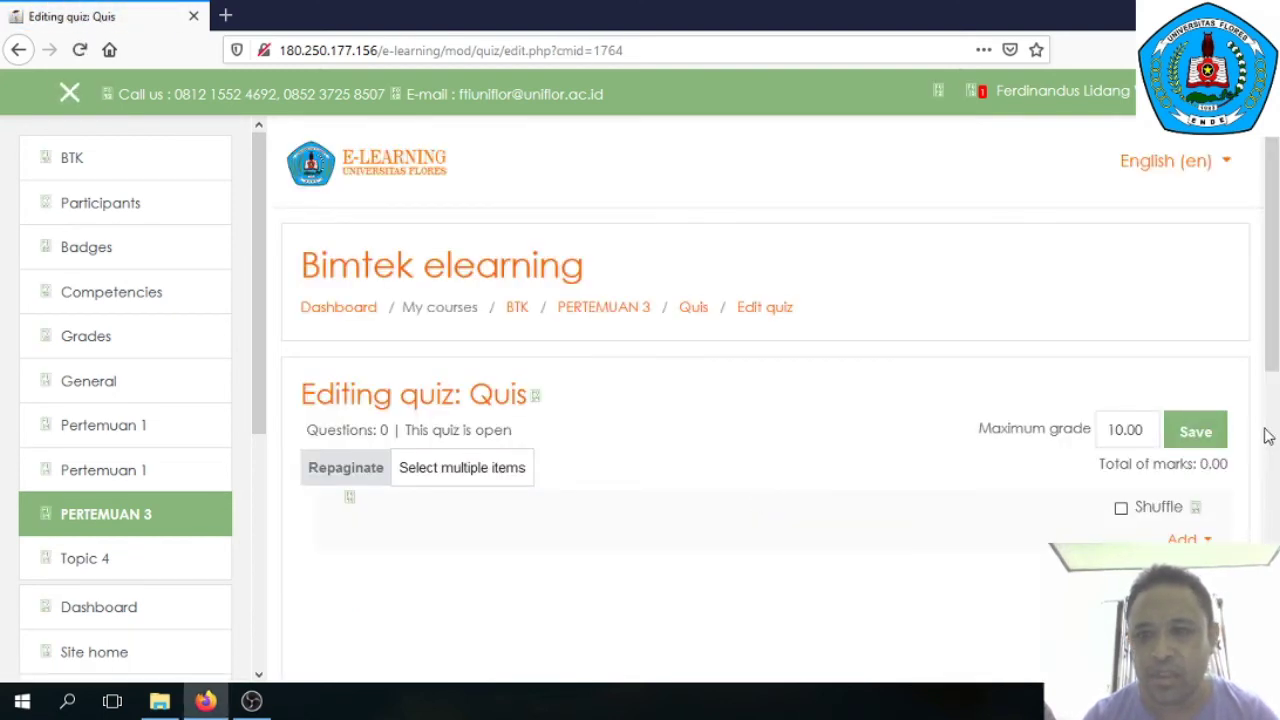
{"action": "left_click_drag", "start_coordinate": [1275, 355], "coordinate": [1274, 462]}
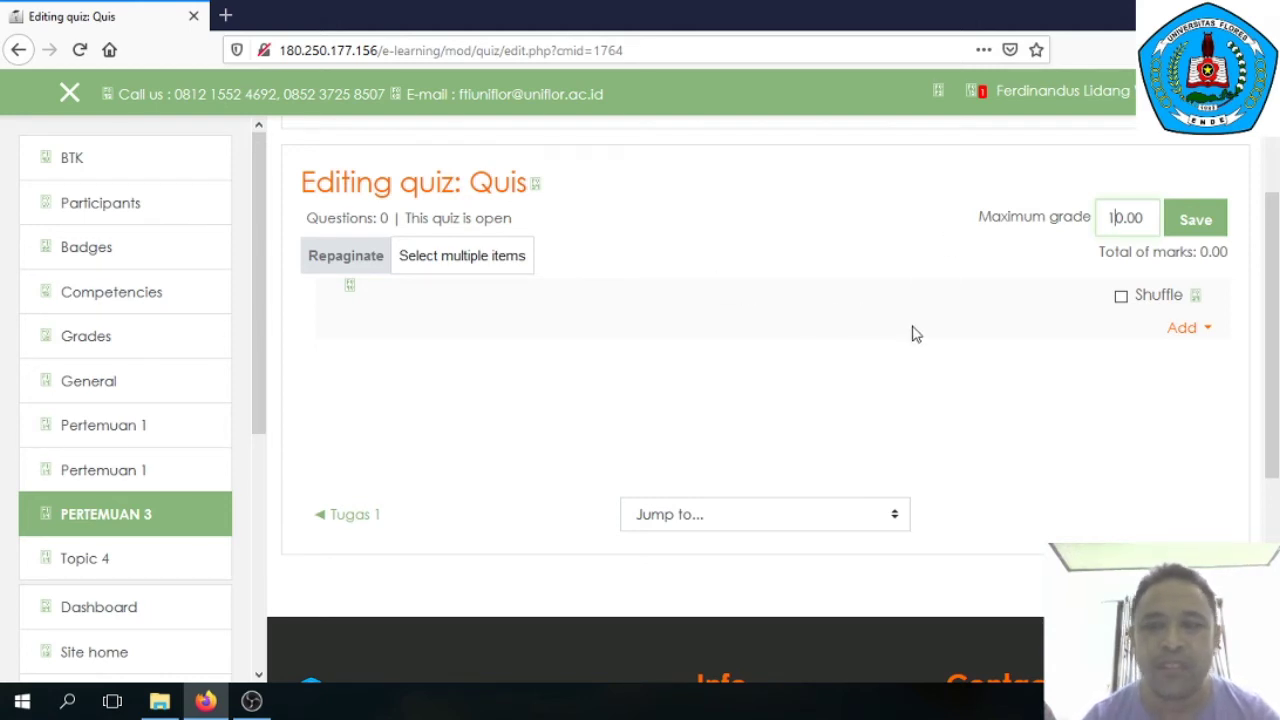
{"action": "left_click", "coordinate": [1121, 297]}
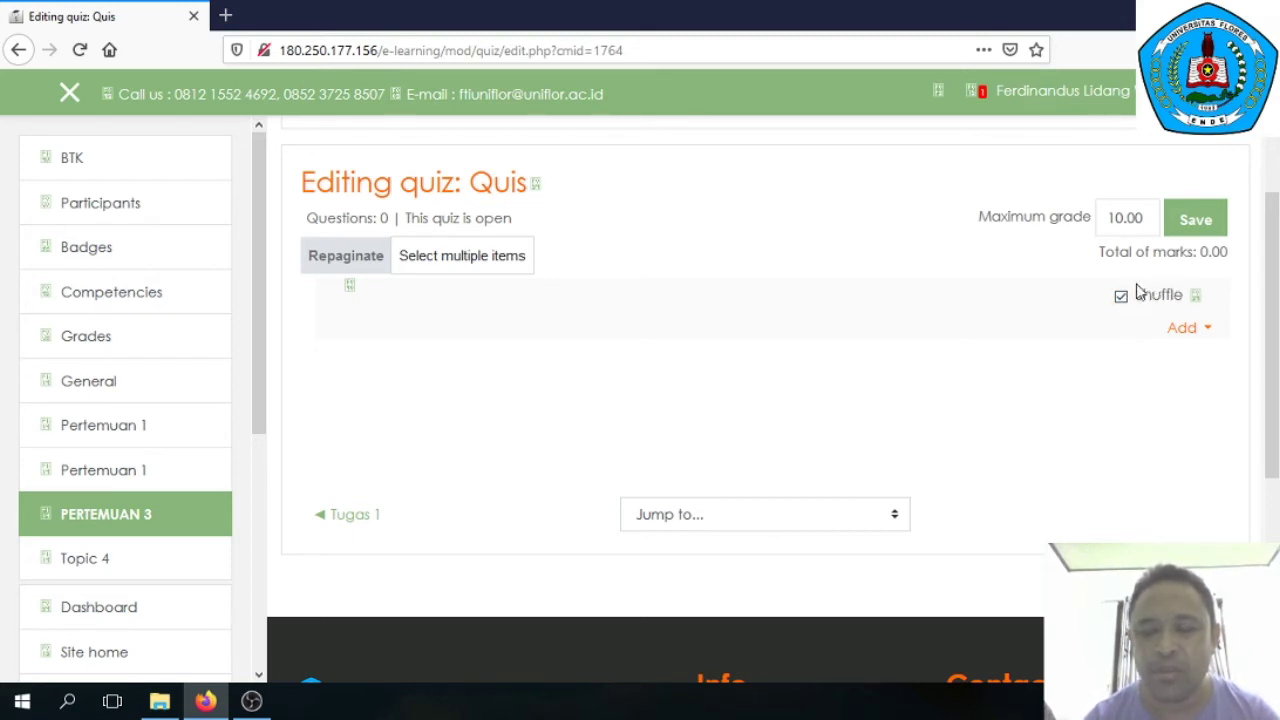
Step: Start adding a new question of the Multiple choice type to the quiz
{"action": "left_click", "coordinate": [1186, 329]}
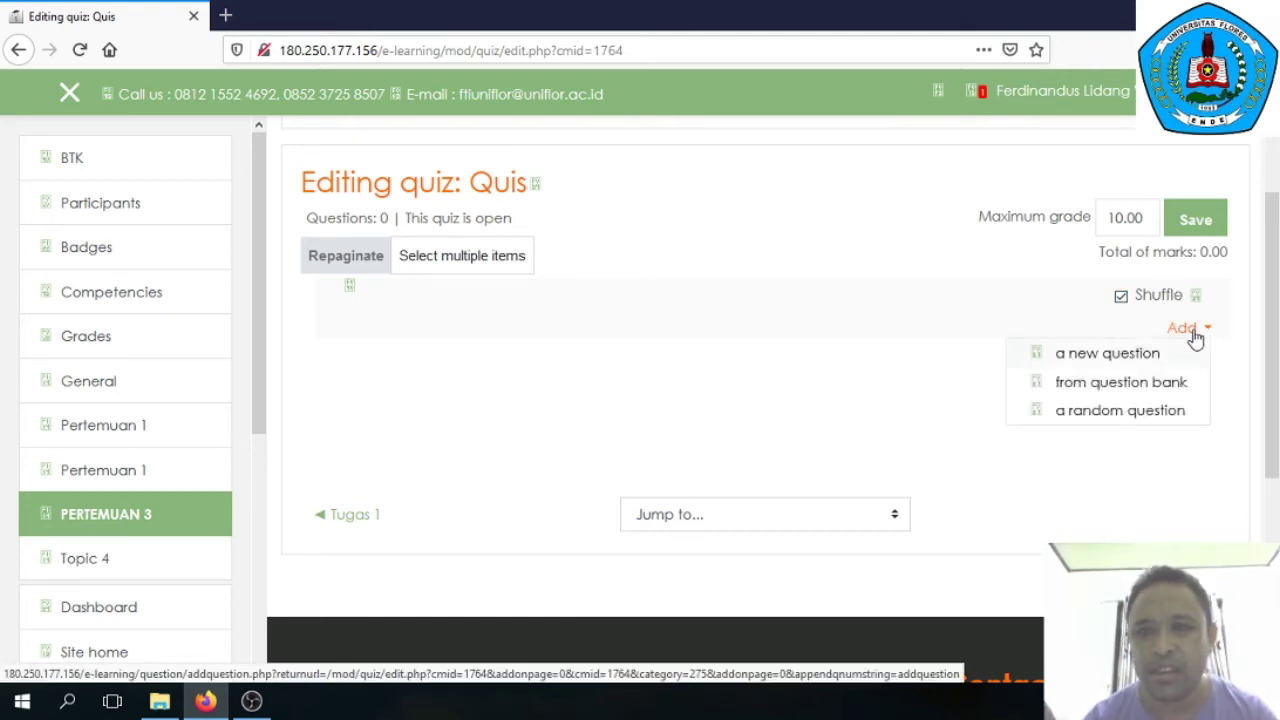
{"action": "left_click", "coordinate": [1100, 360]}
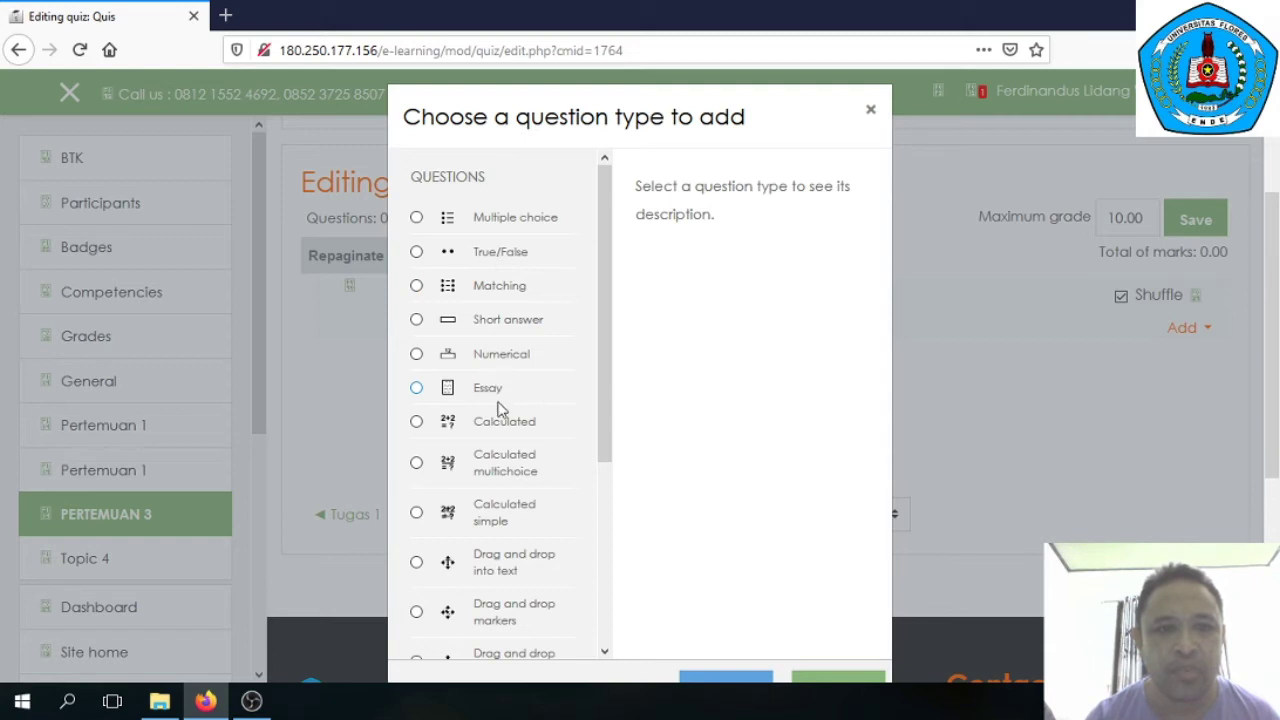
{"action": "left_click", "coordinate": [497, 224]}
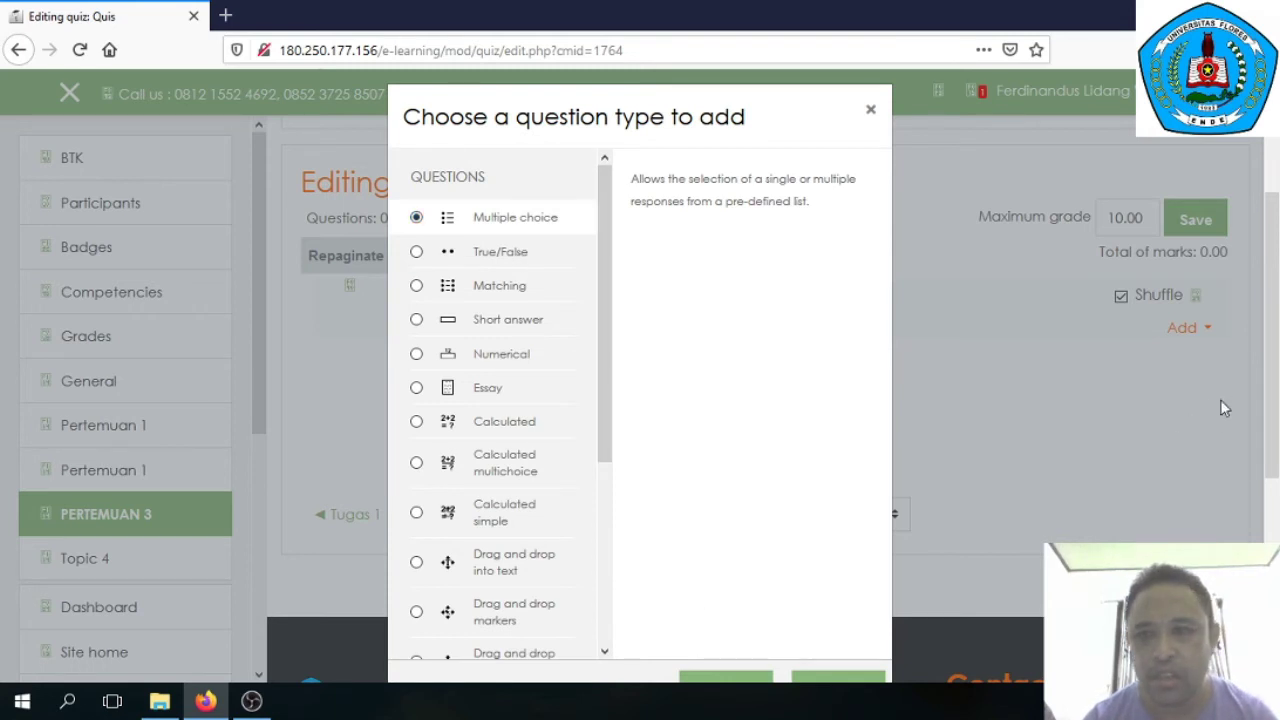
{"action": "scroll", "coordinate": [1248, 404], "scroll_direction": "down", "scroll_amount": 1}
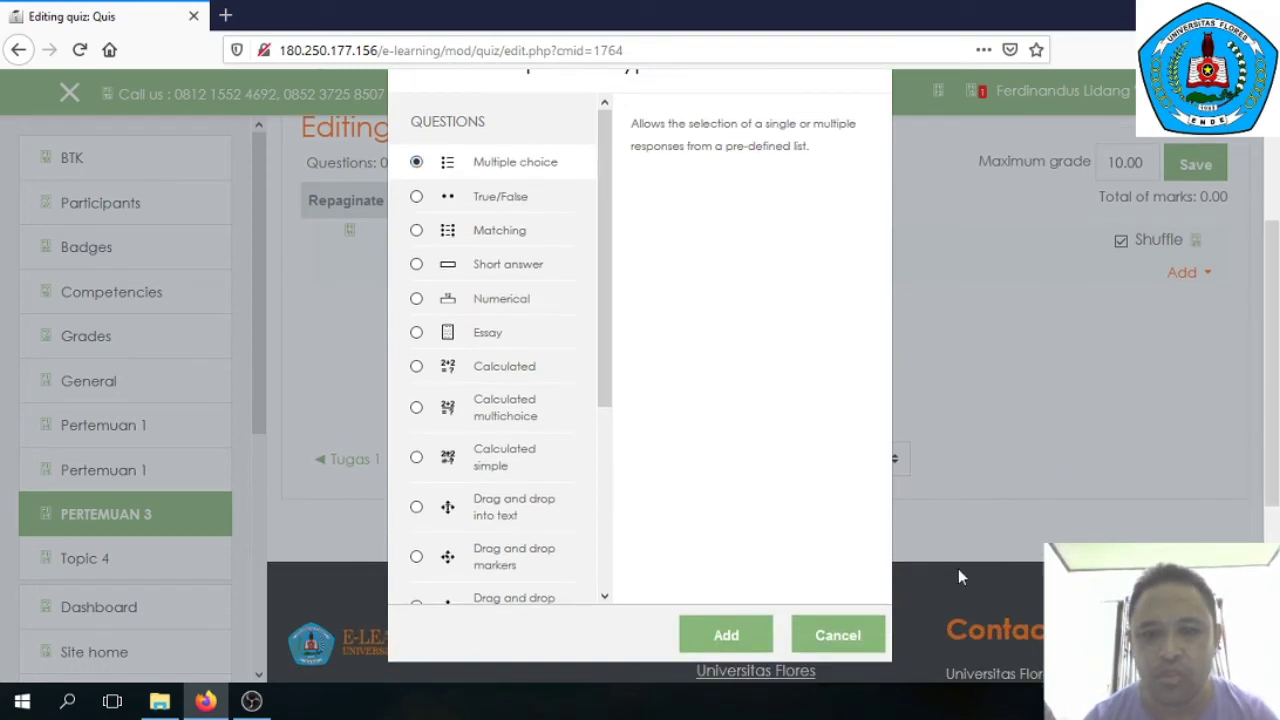
{"action": "left_click", "coordinate": [714, 636]}
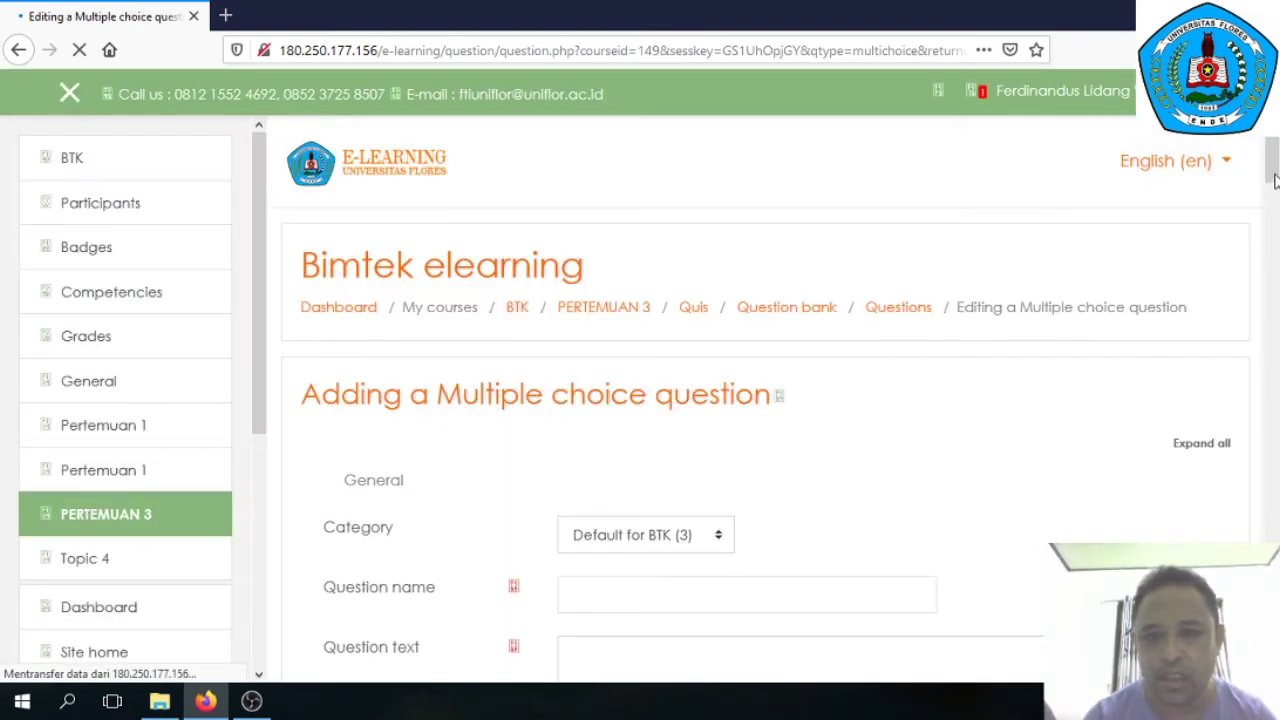
Step: Name the question "quis3" and enter "Siap presiden RI sekarang" as its question text
{"action": "scroll", "coordinate": [1274, 182], "scroll_direction": "down", "scroll_amount": 5}
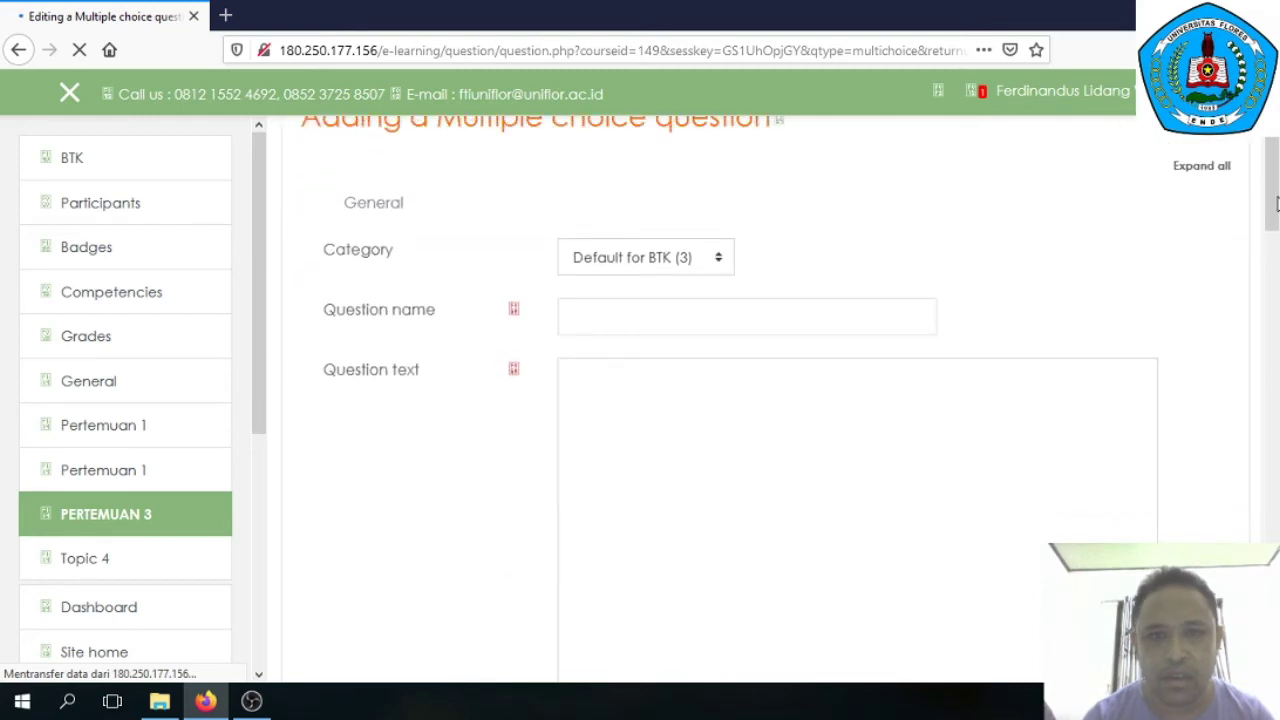
{"action": "left_click", "coordinate": [619, 318]}
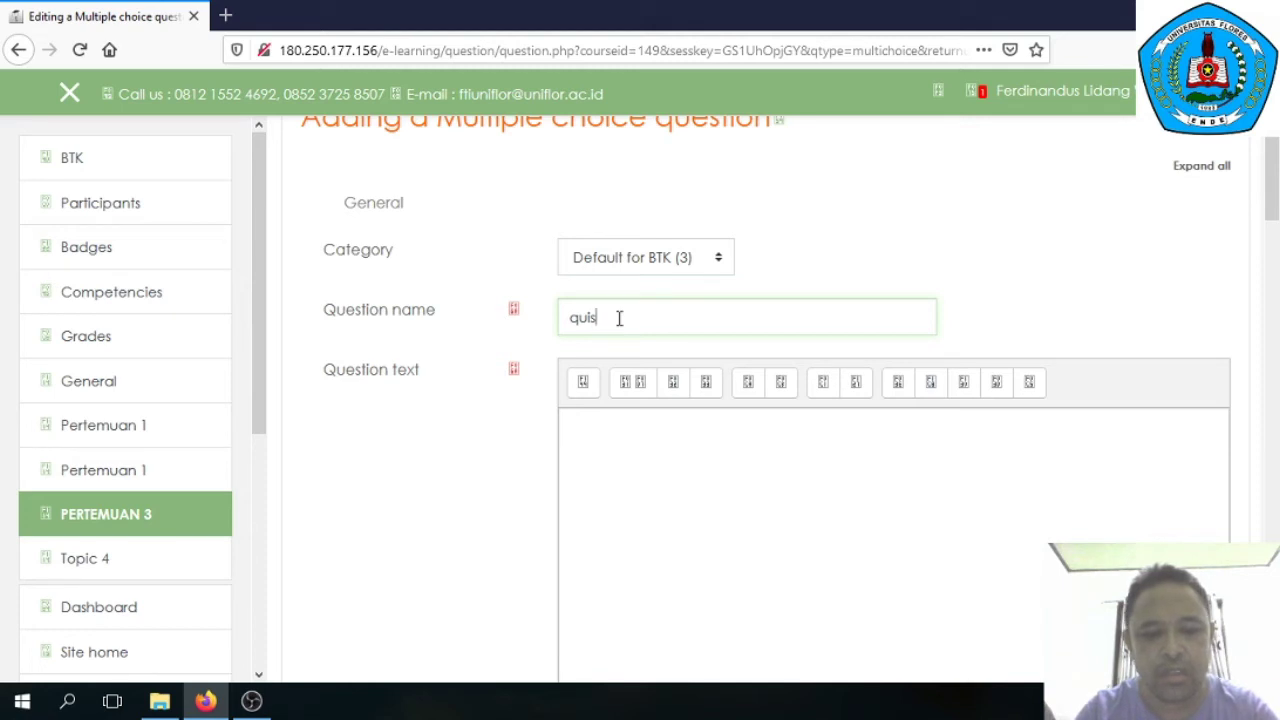
{"action": "left_click", "coordinate": [597, 435]}
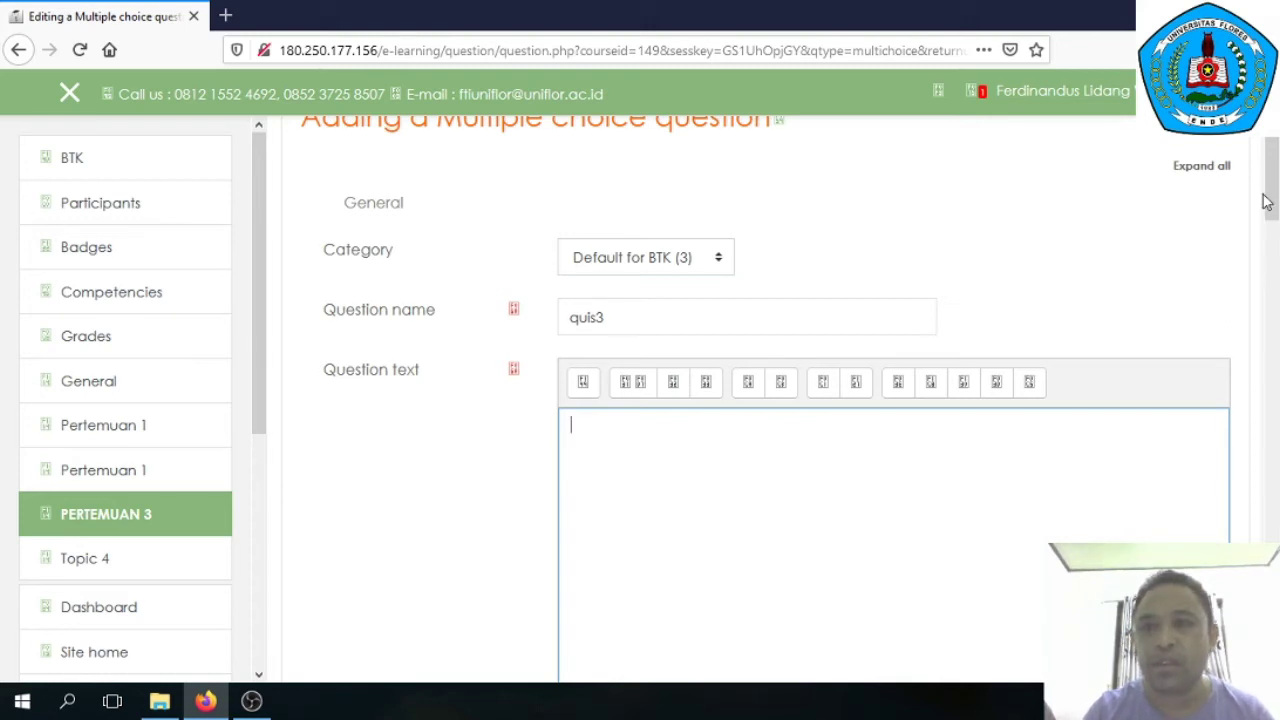
{"action": "left_click_drag", "start_coordinate": [1268, 202], "coordinate": [1271, 222]}
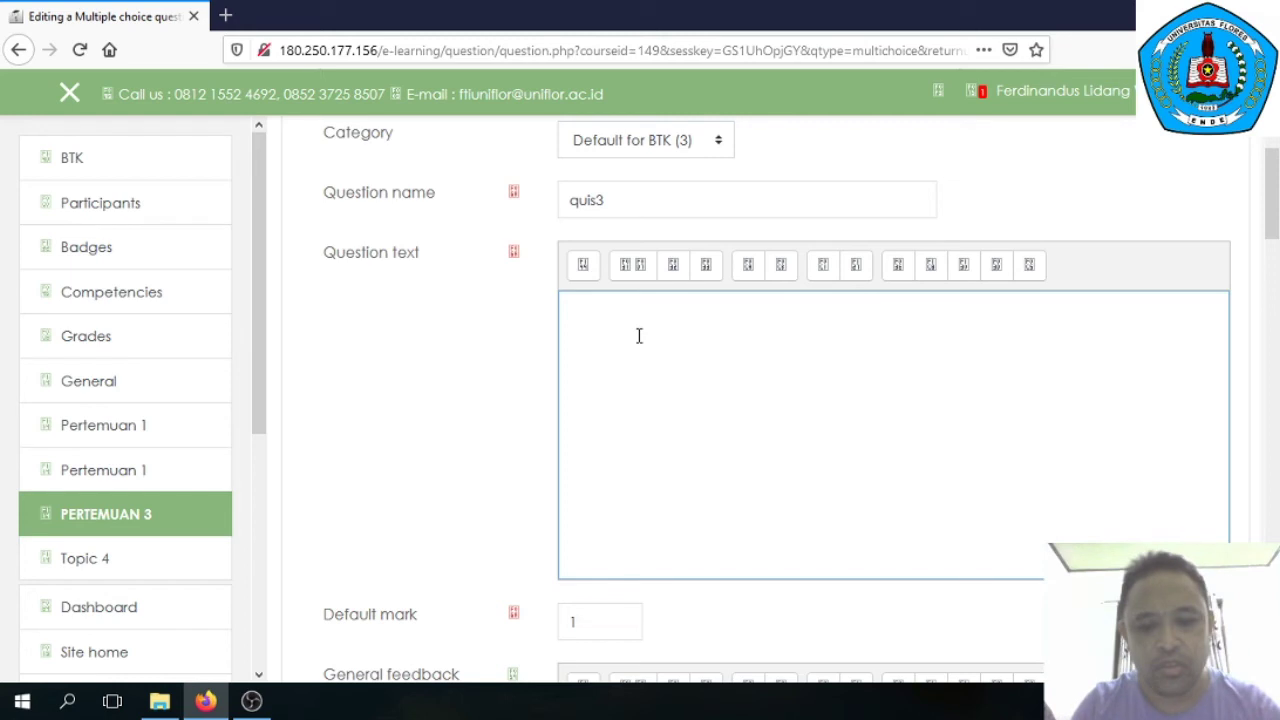
{"action": "type", "text": "pres"}
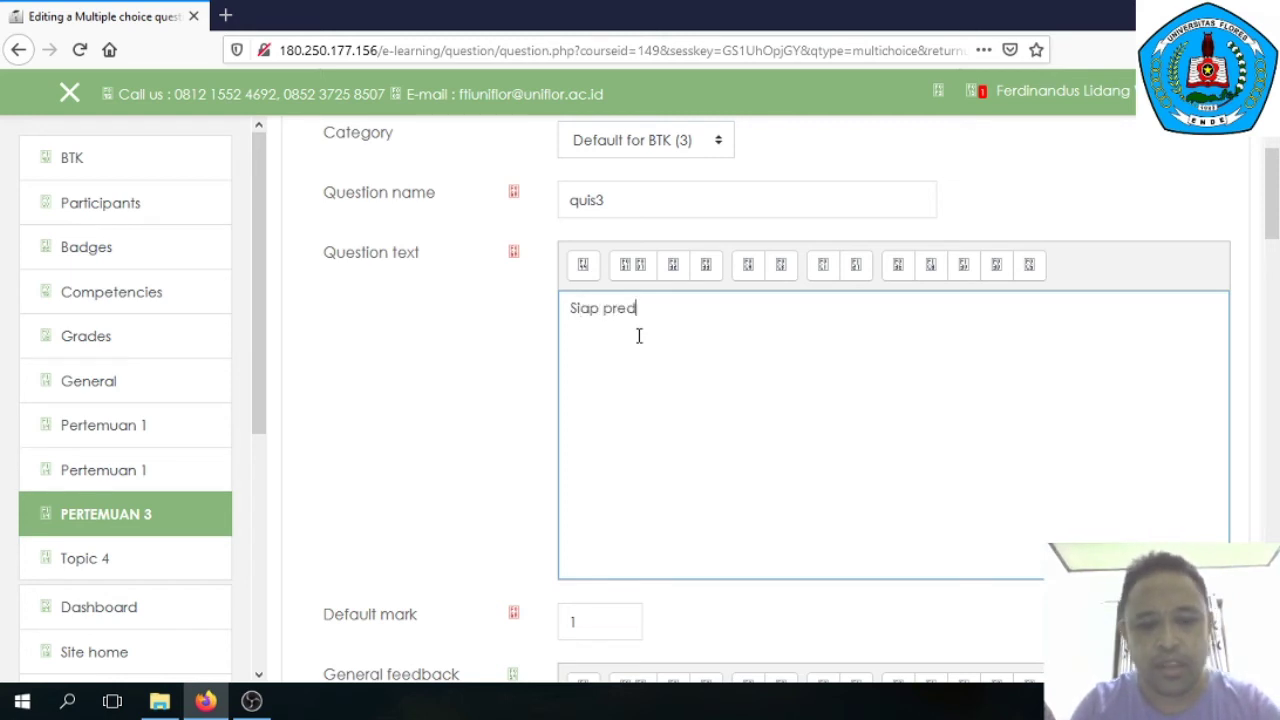
{"action": "key", "text": "BackSpace"}
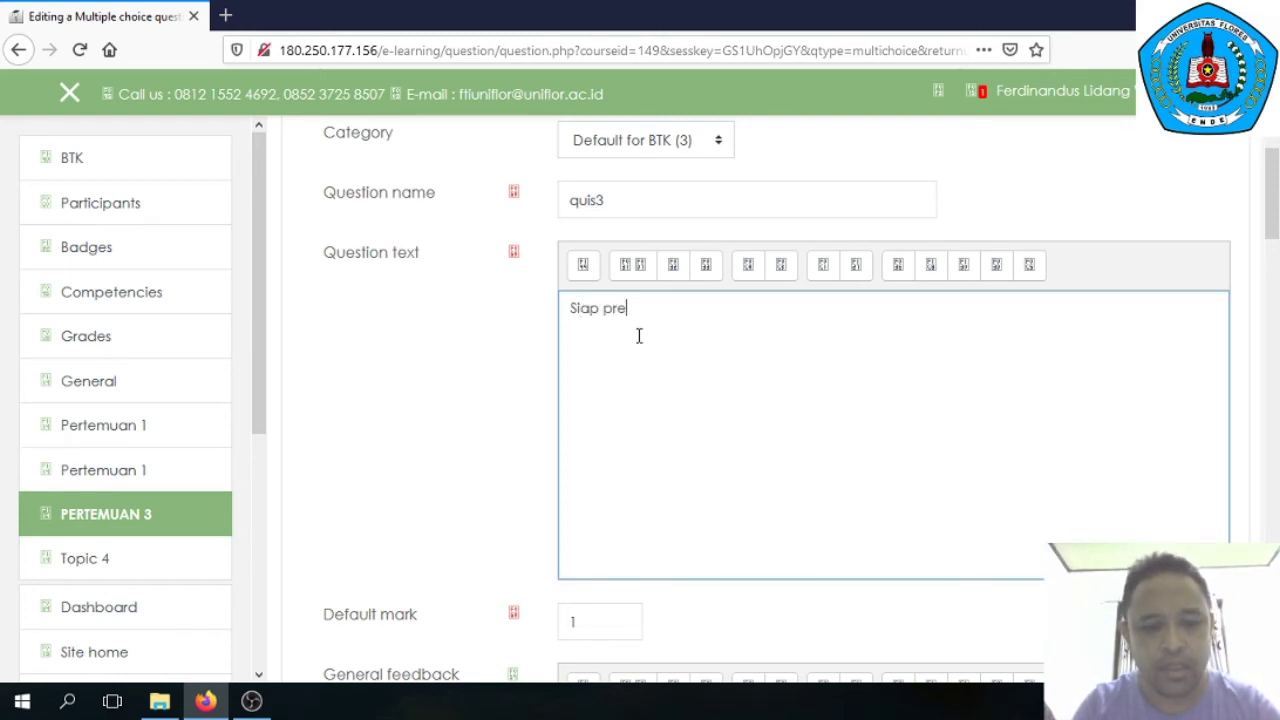
{"action": "type", "text": "siden "}
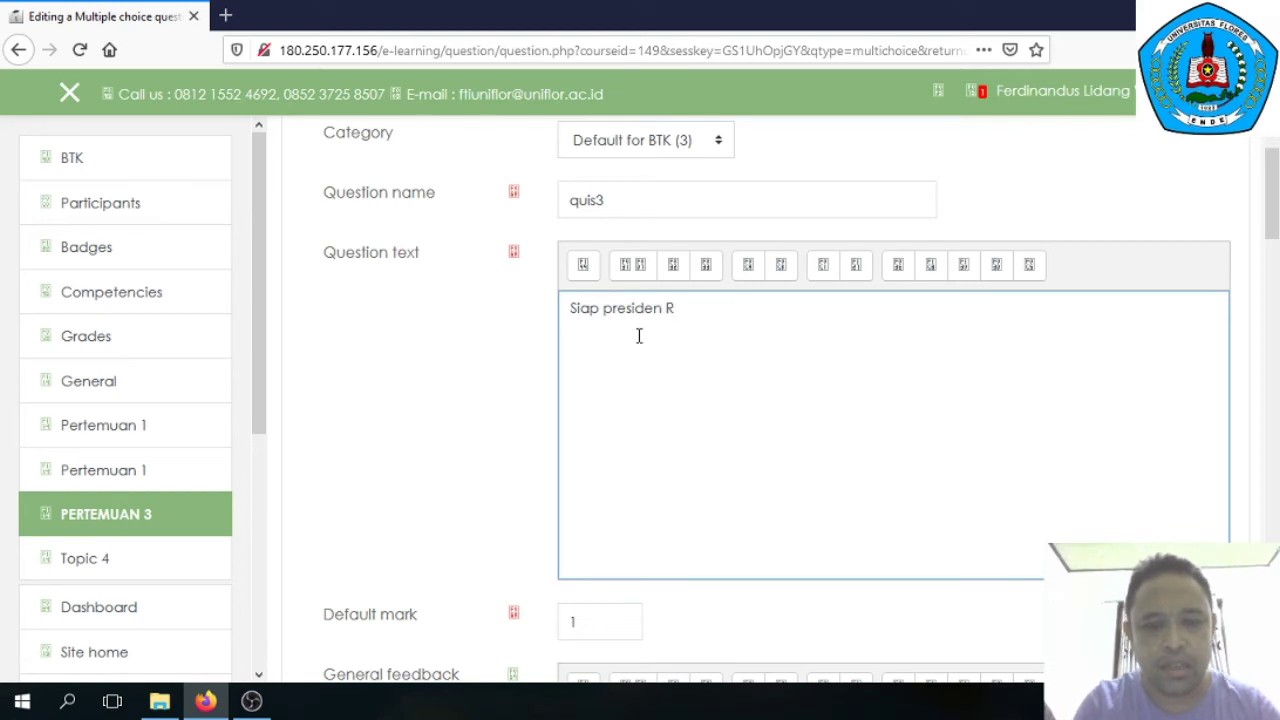
{"action": "type", "text": "RI sekarang"}
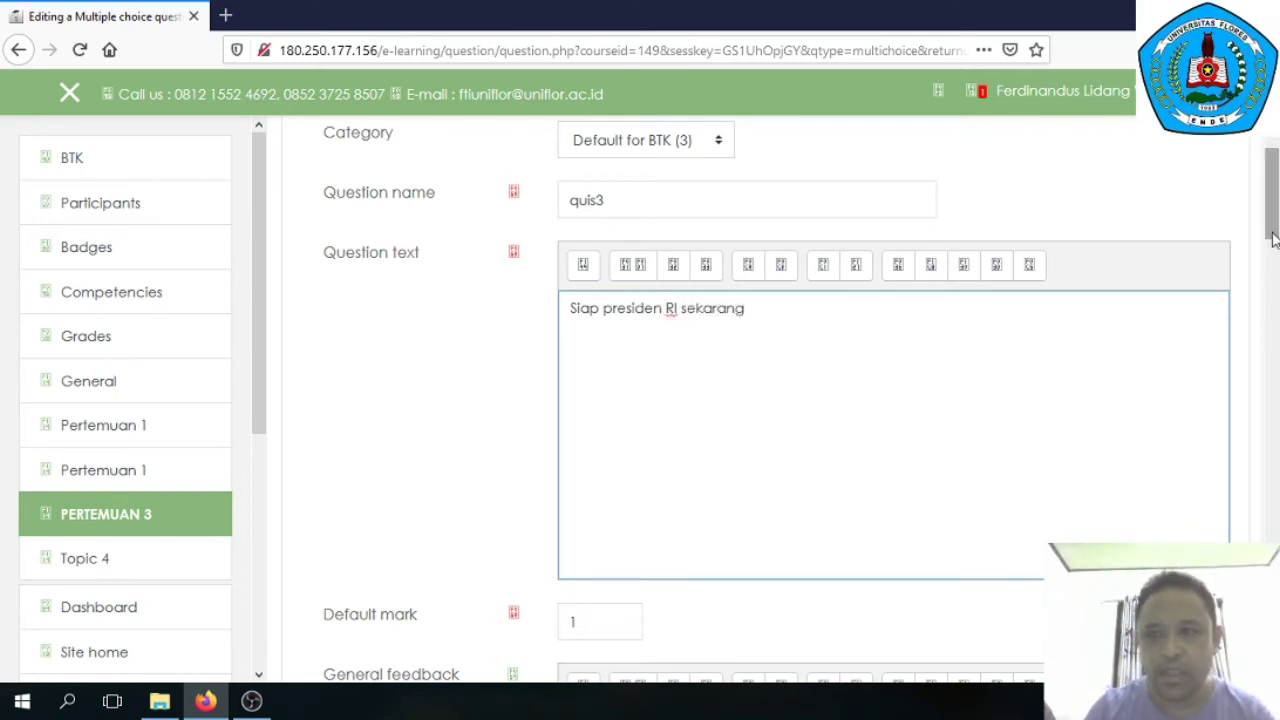
Step: Choose "a., b., c., ..." as the numbering style for the question's choices
{"action": "scroll", "coordinate": [1274, 243], "scroll_direction": "down", "scroll_amount": 1}
{"action": "left_click_drag", "start_coordinate": [1274, 243], "coordinate": [1274, 369]}
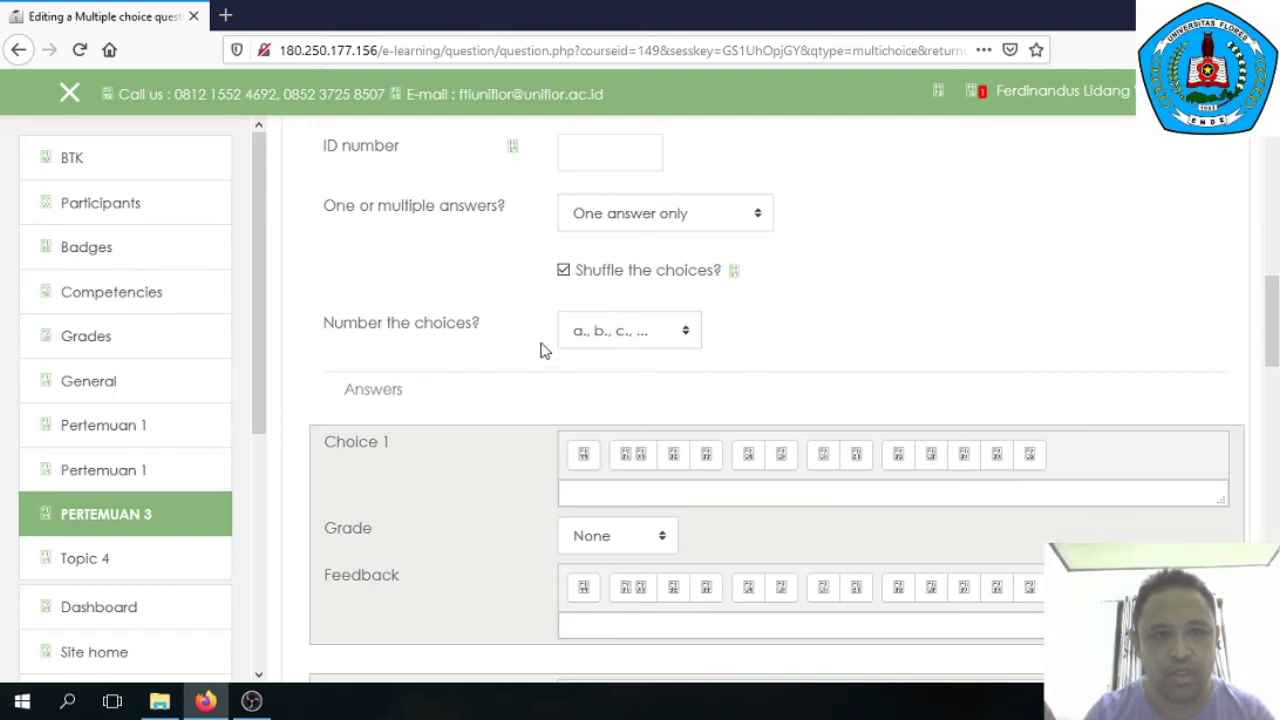
{"action": "left_click", "coordinate": [645, 345]}
{"action": "left_click", "coordinate": [645, 345]}
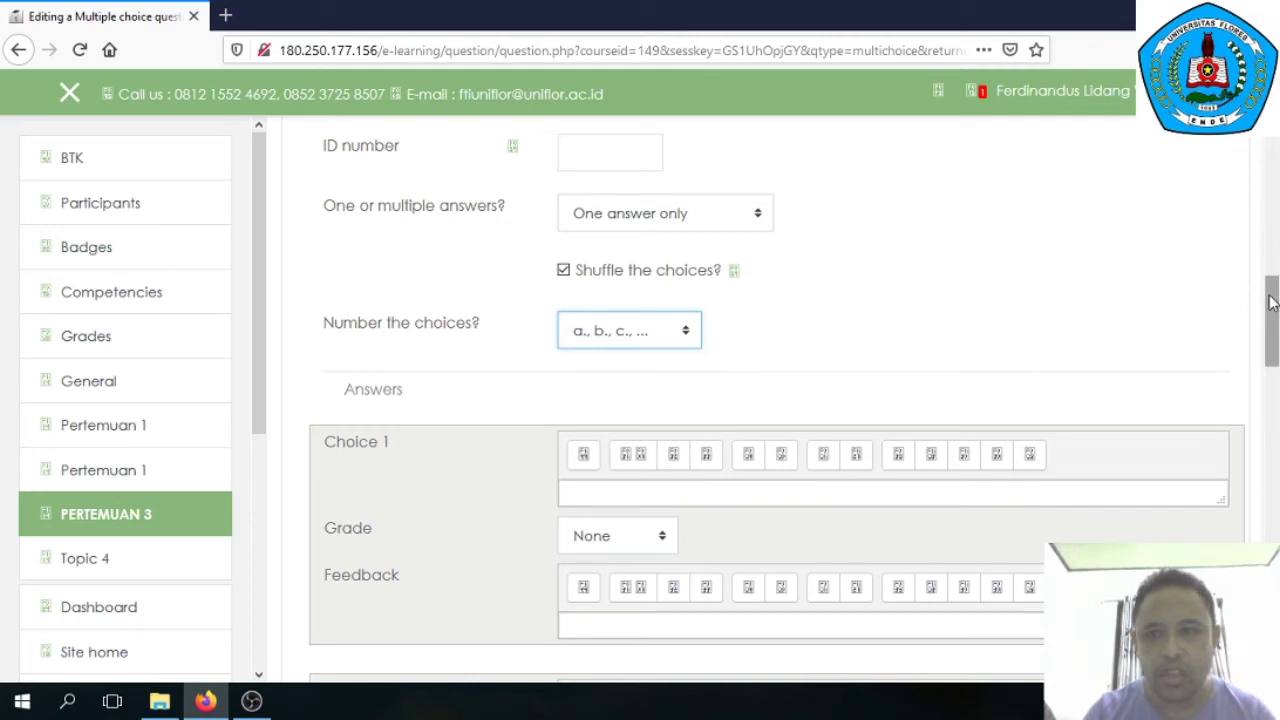
Step: Enter "Joko Widodo" as Choice 1 and set its grade to 100%
{"action": "left_click_drag", "start_coordinate": [1268, 302], "coordinate": [1271, 350]}
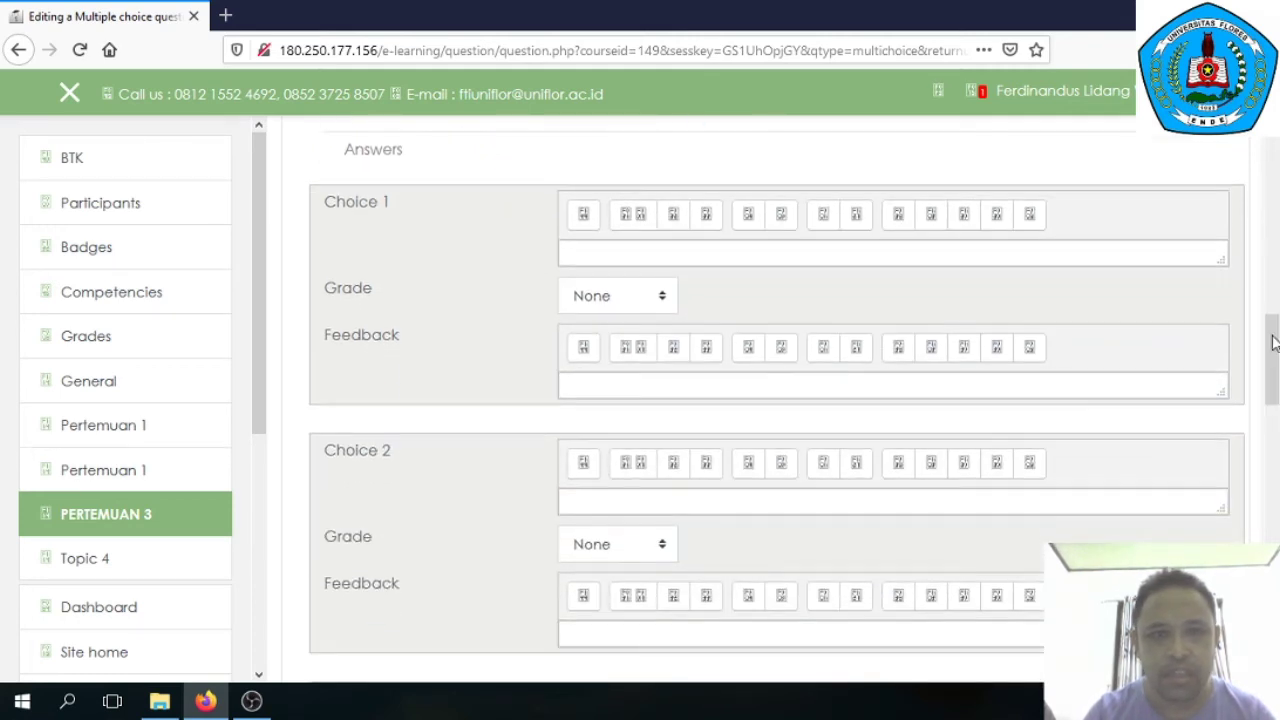
{"action": "left_click", "coordinate": [575, 256]}
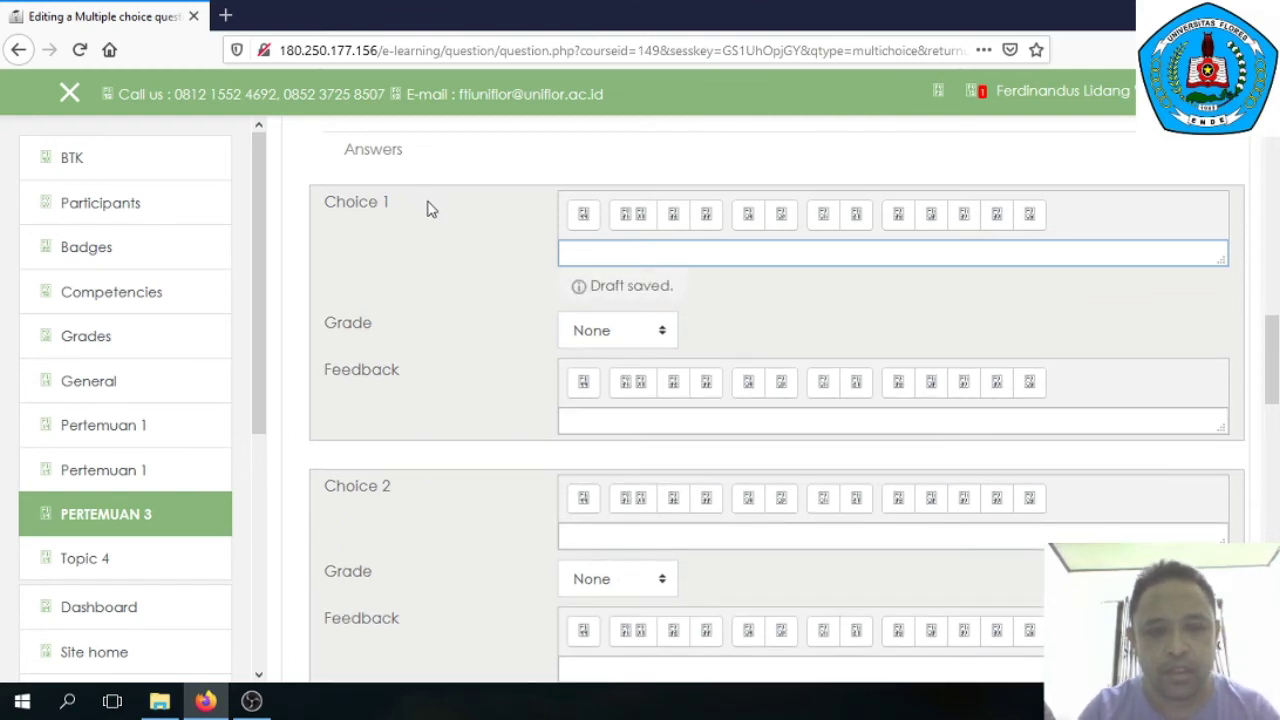
{"action": "type", "text": "Joko W"}
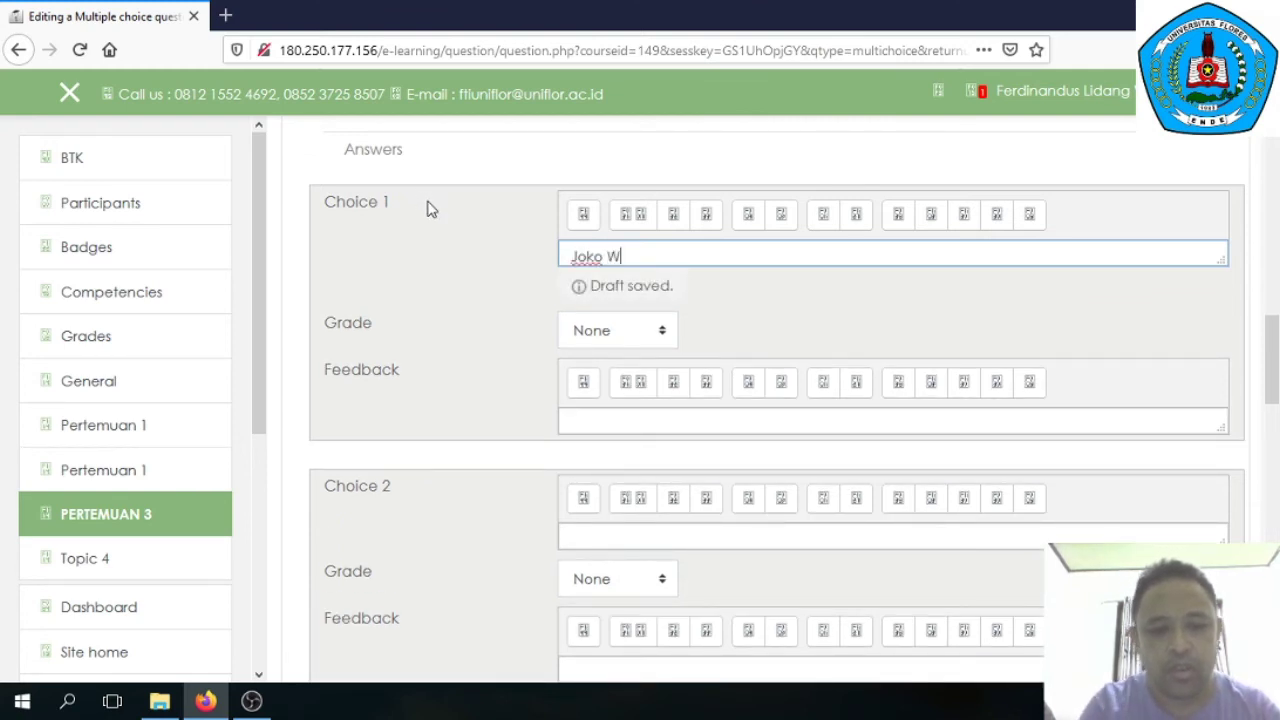
{"action": "type", "text": "ido"}
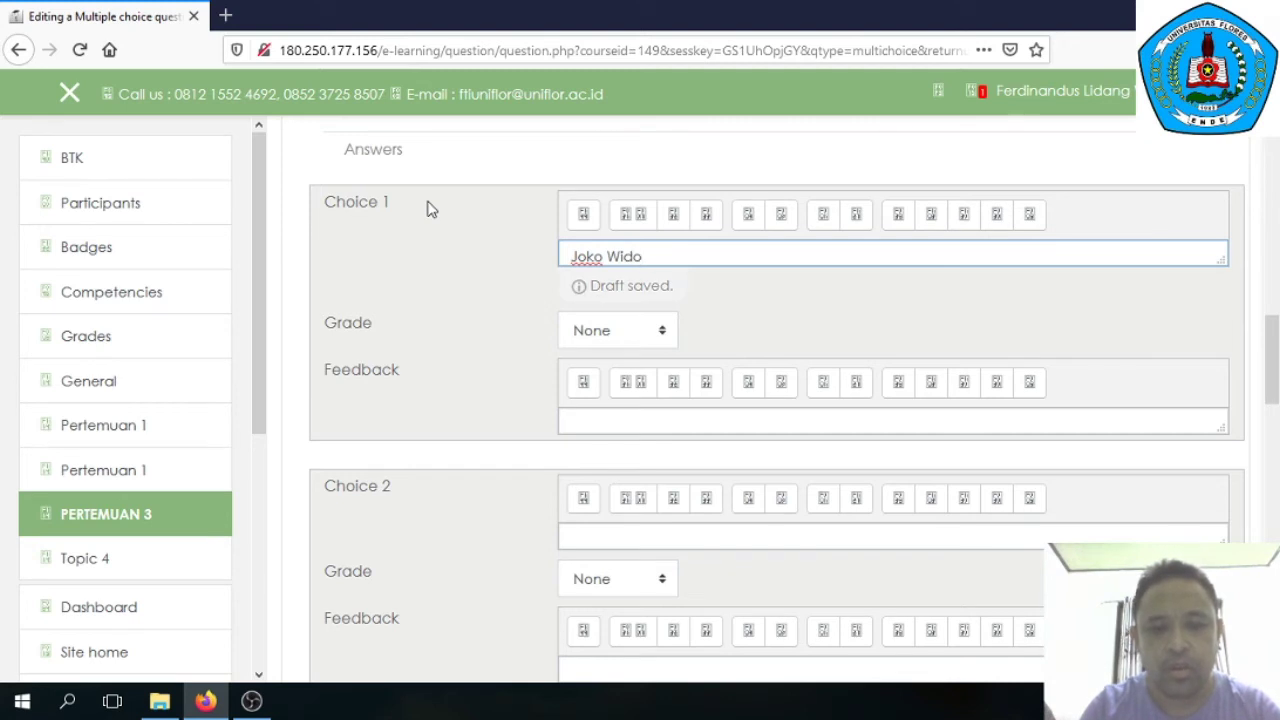
{"action": "type", "text": "do"}
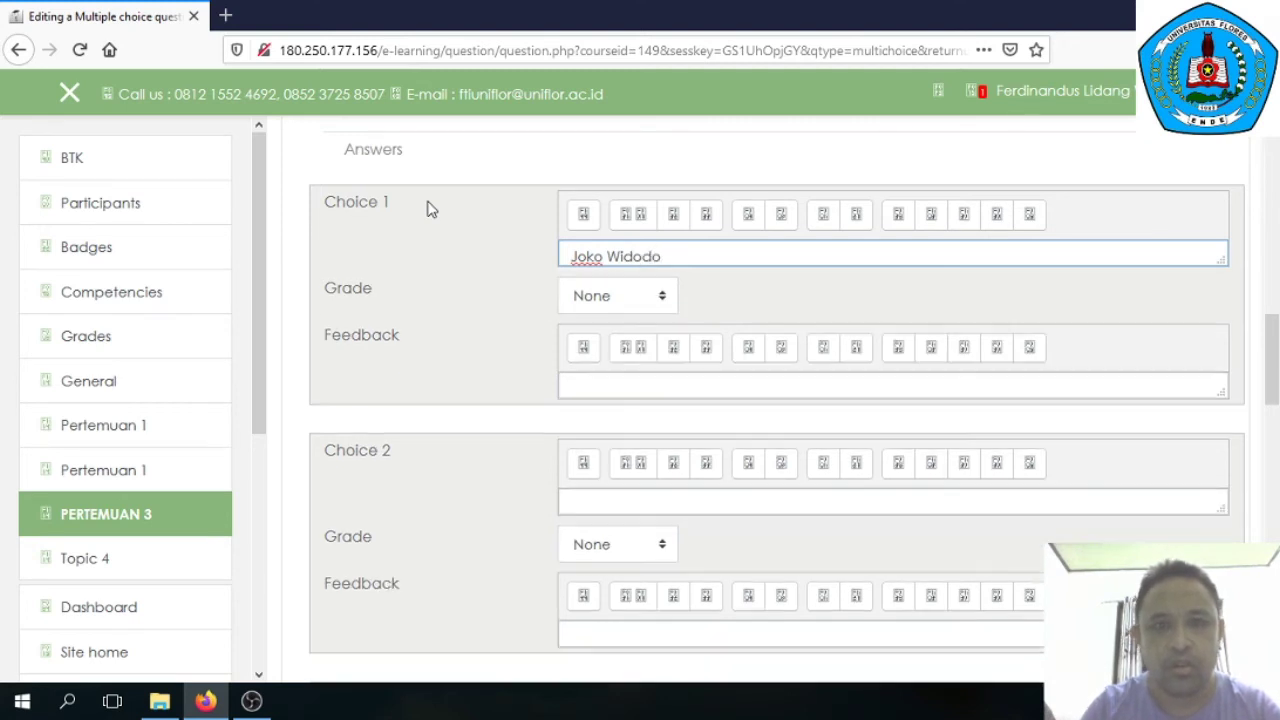
{"action": "left_click", "coordinate": [644, 300]}
{"action": "left_click", "coordinate": [606, 368]}
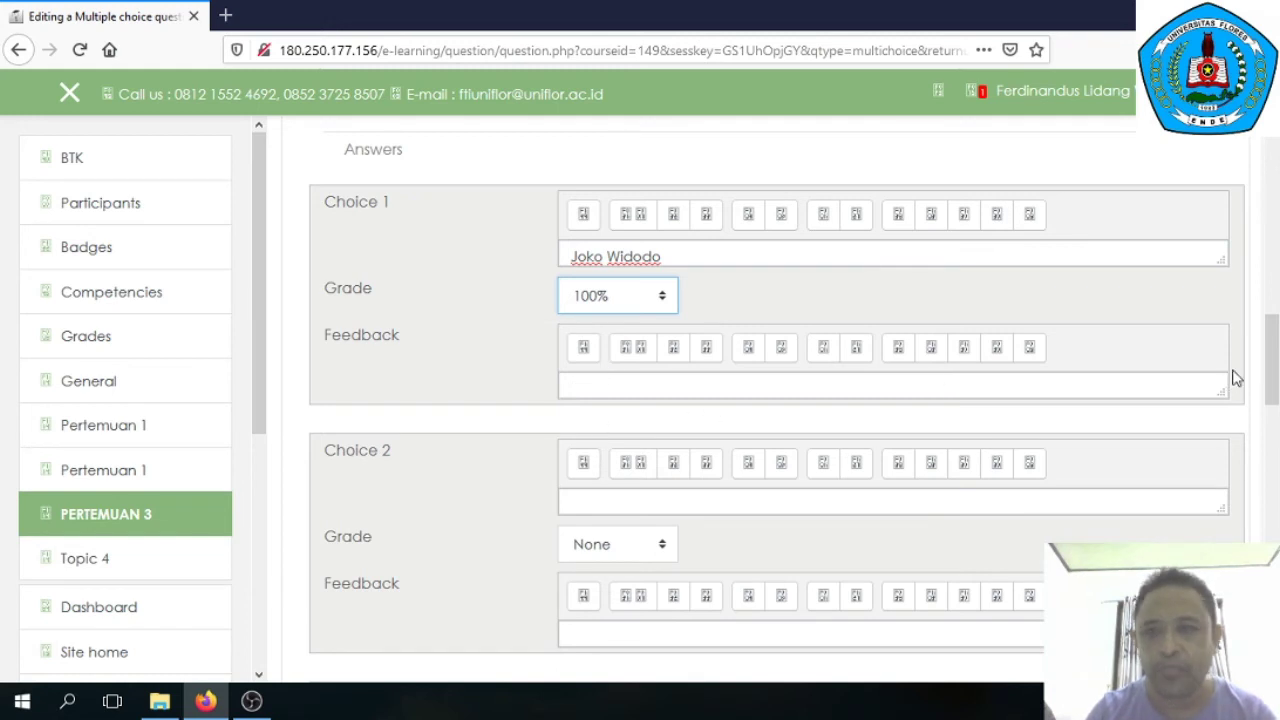
Step: Enter "Soekarno" as Choice 2 and "Soeharto" as Choice 3, and save the question to the quiz
{"action": "left_click_drag", "start_coordinate": [1274, 362], "coordinate": [1274, 386]}
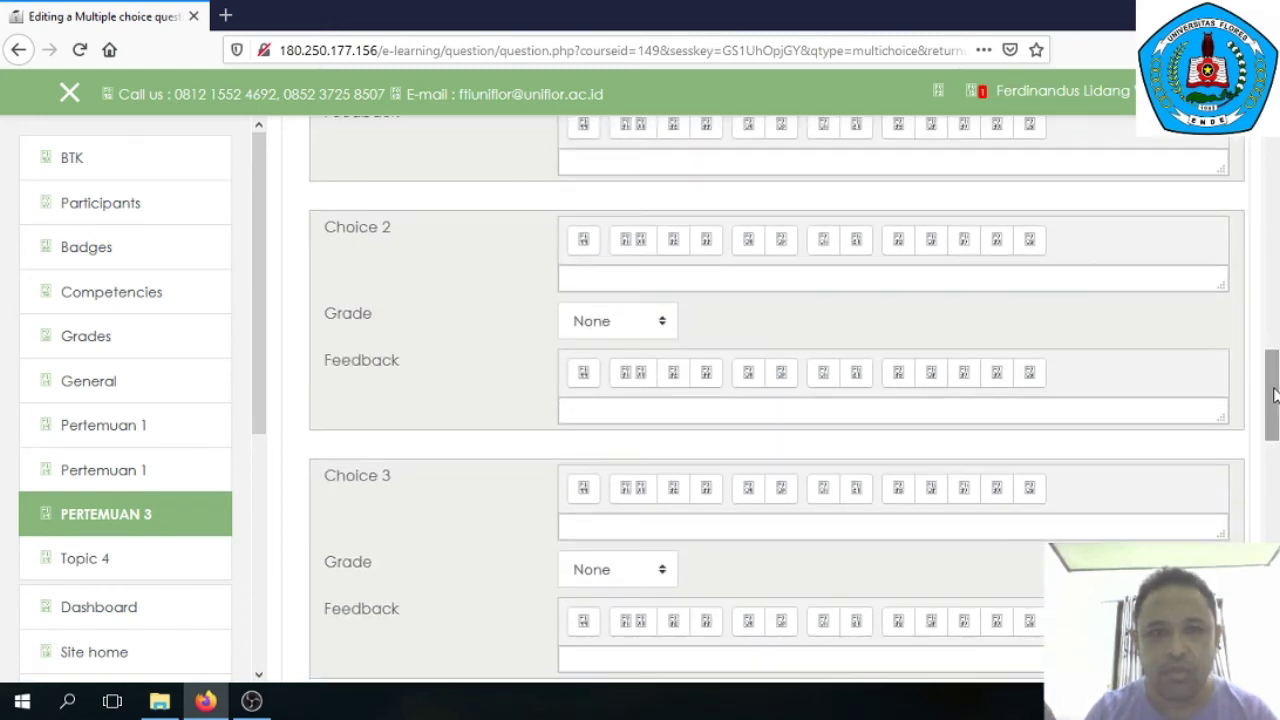
{"action": "left_click", "coordinate": [649, 278]}
{"action": "type", "text": "S"}
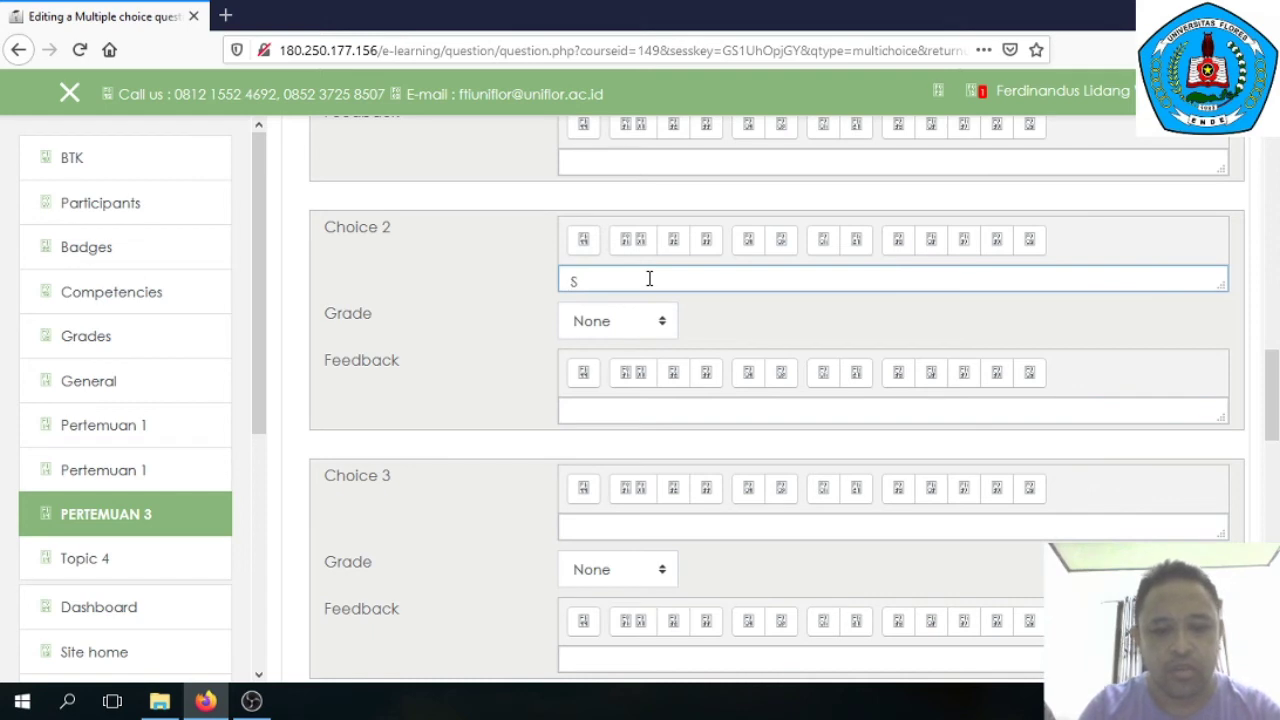
{"action": "type", "text": "oekarno"}
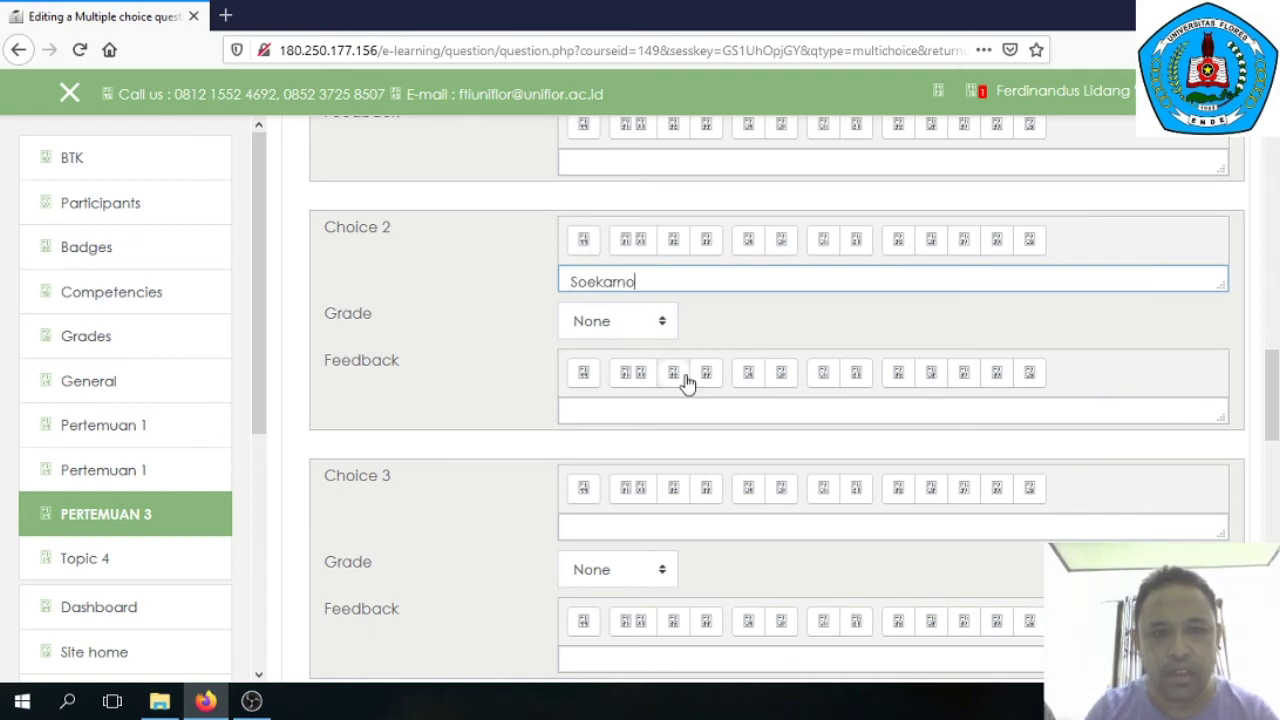
{"action": "left_click", "coordinate": [641, 529]}
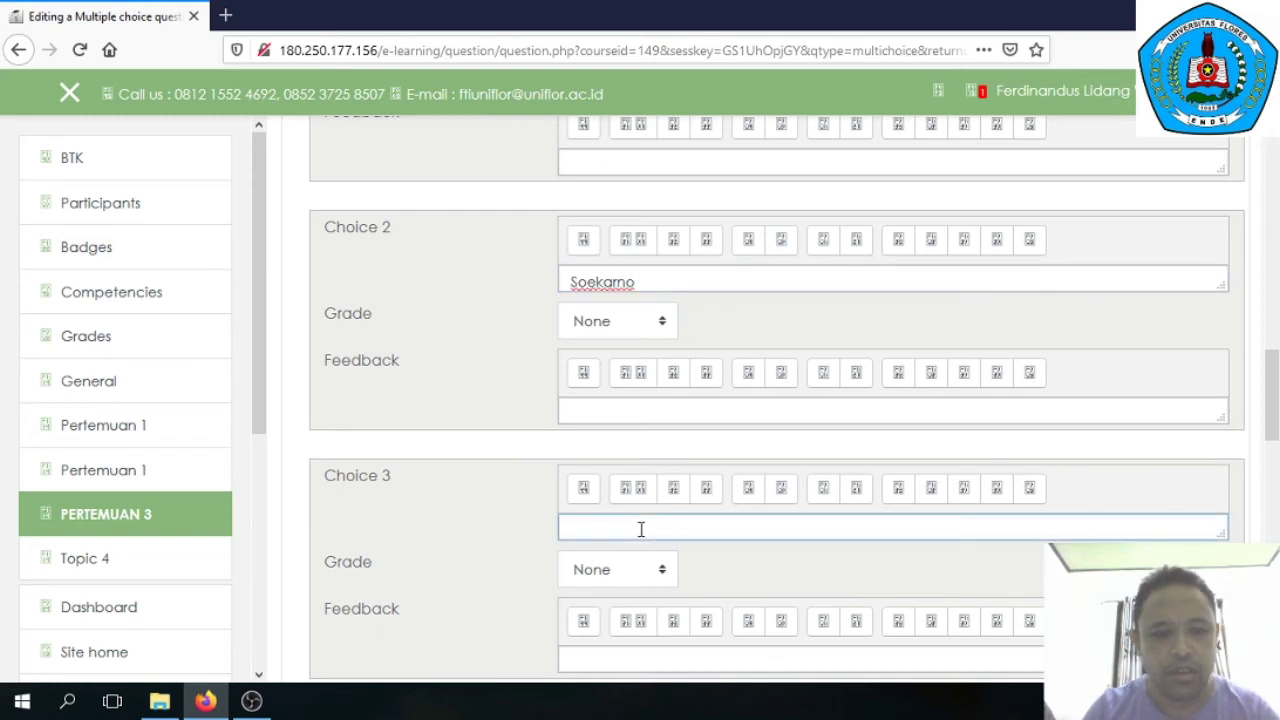
{"action": "type", "text": "Soehar"}
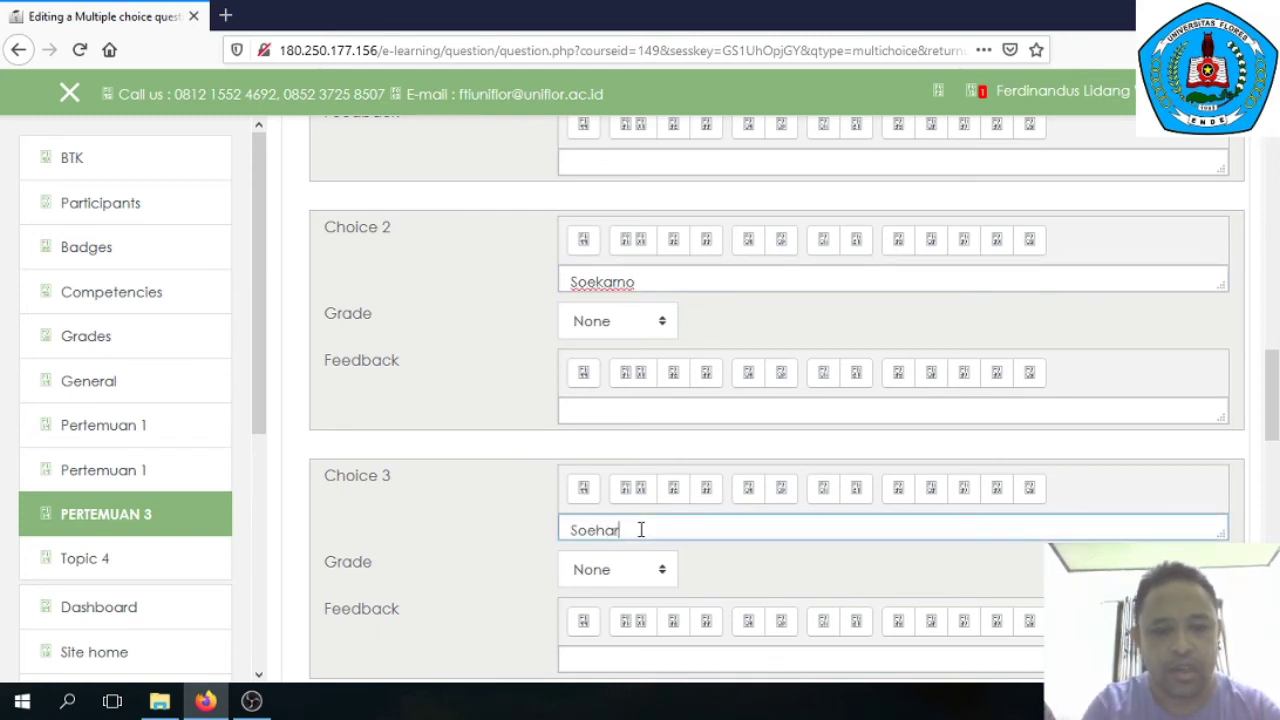
{"action": "type", "text": "to"}
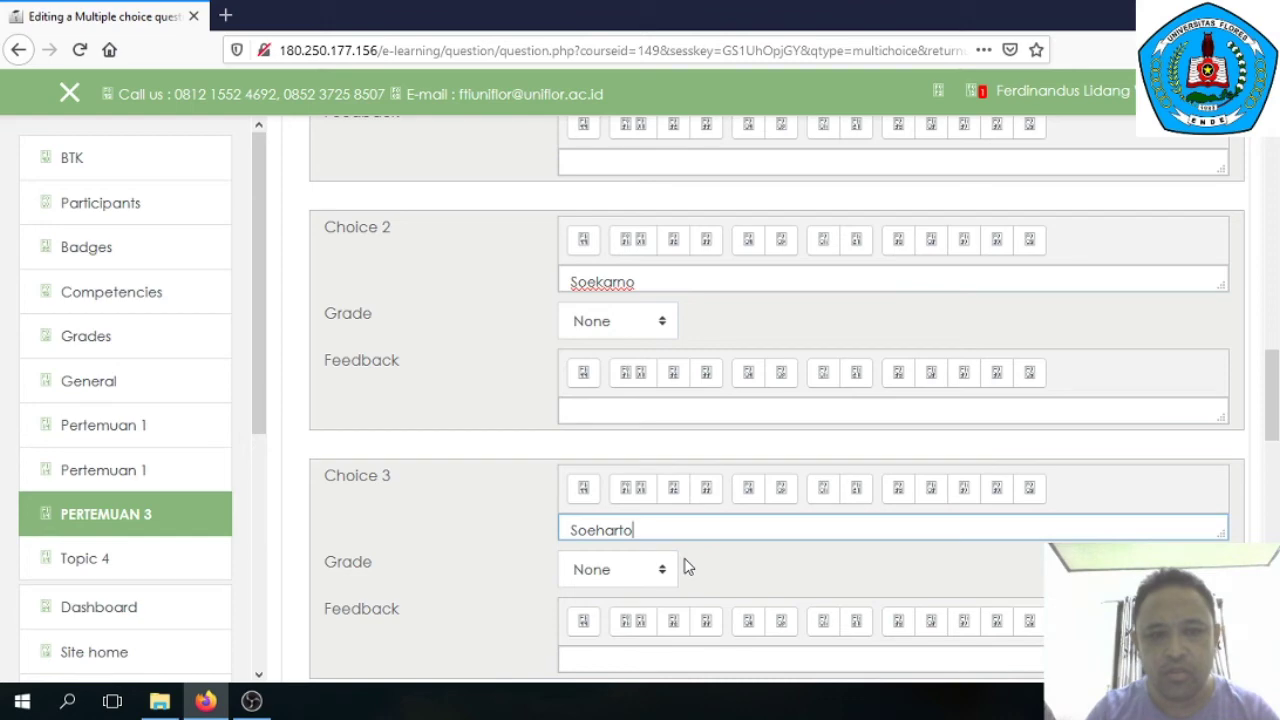
{"action": "left_click_drag", "start_coordinate": [1276, 388], "coordinate": [1276, 575]}
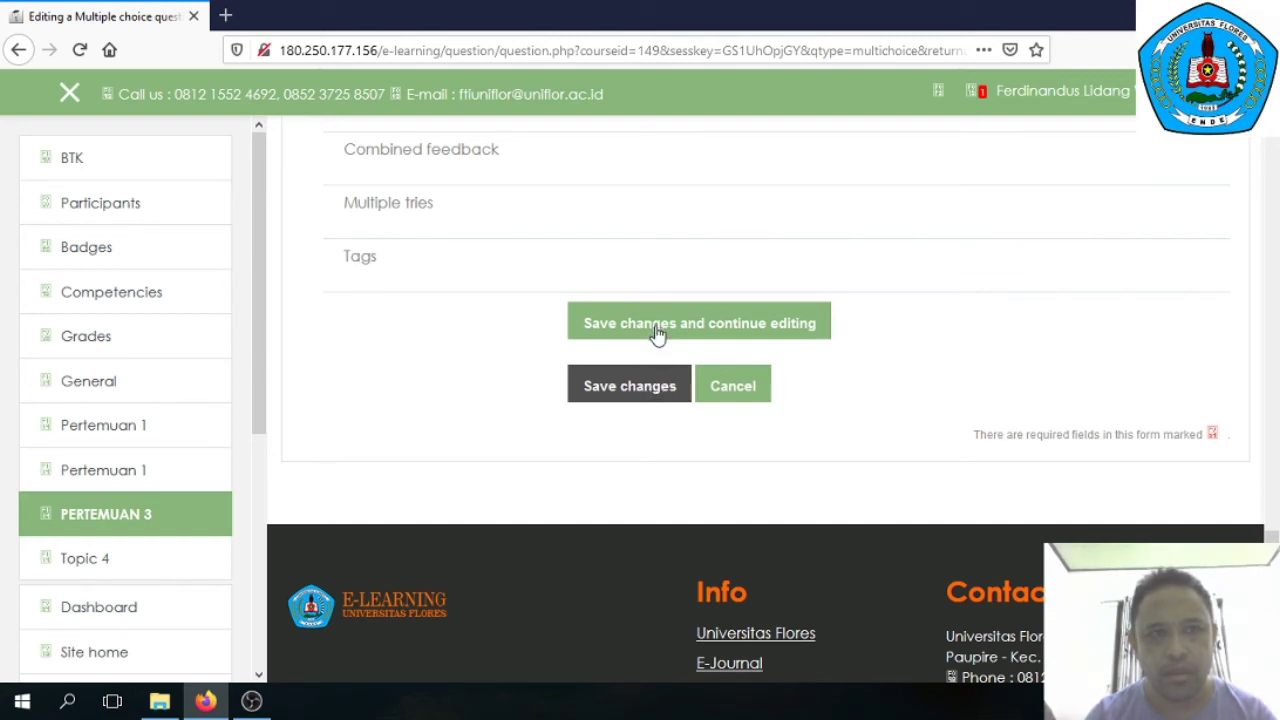
{"action": "left_click", "coordinate": [652, 389]}
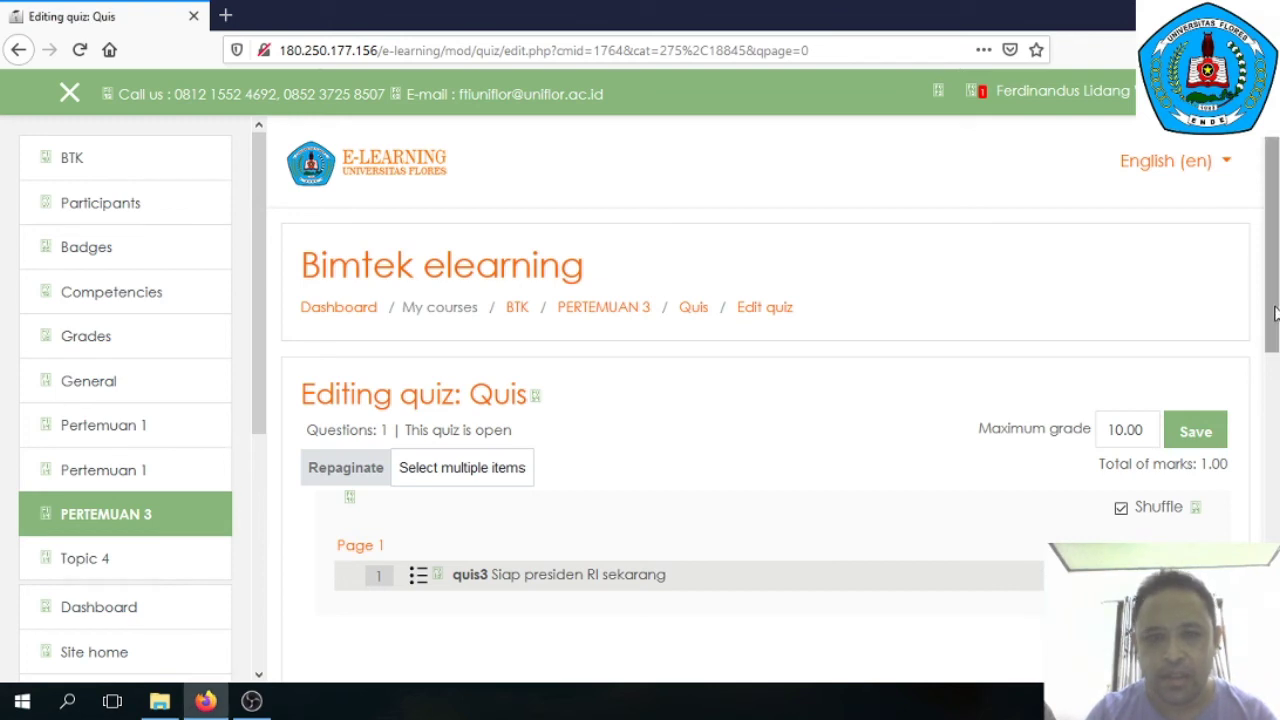
Step: Add a new Multiple choice question at the end of the Quis quiz
{"action": "left_click_drag", "start_coordinate": [1276, 318], "coordinate": [1276, 425]}
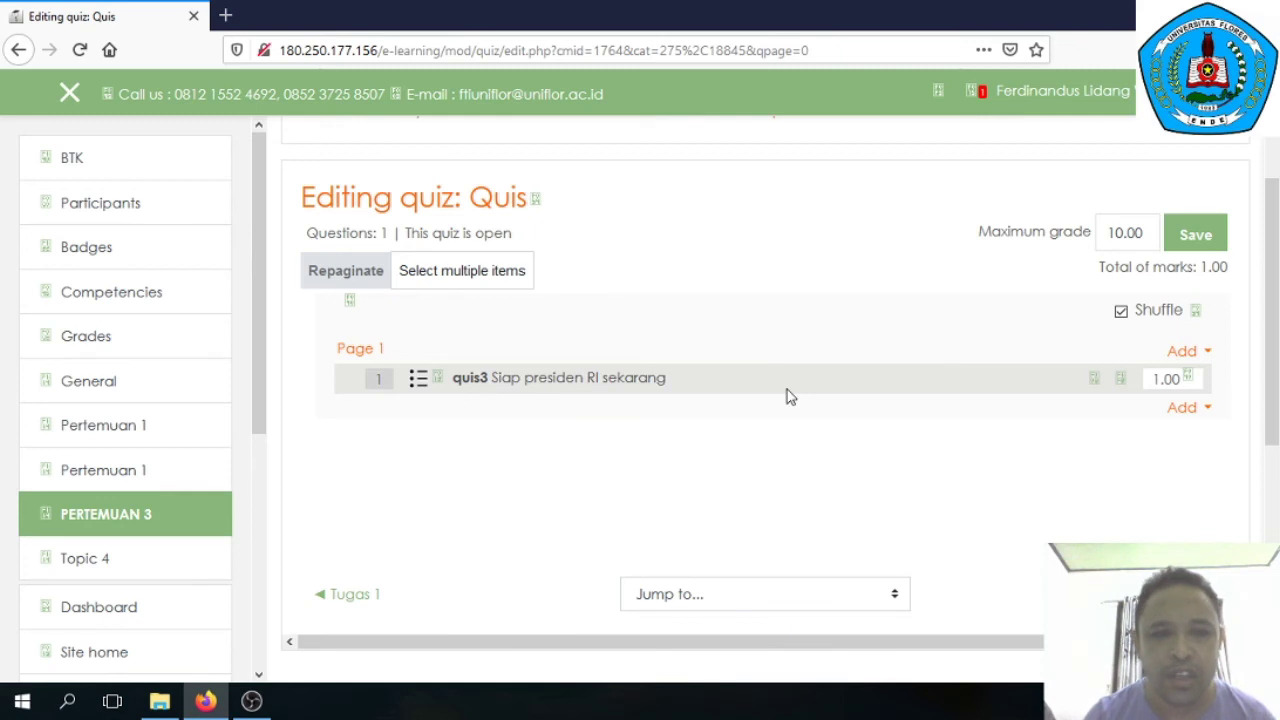
{"action": "left_click", "coordinate": [1204, 410]}
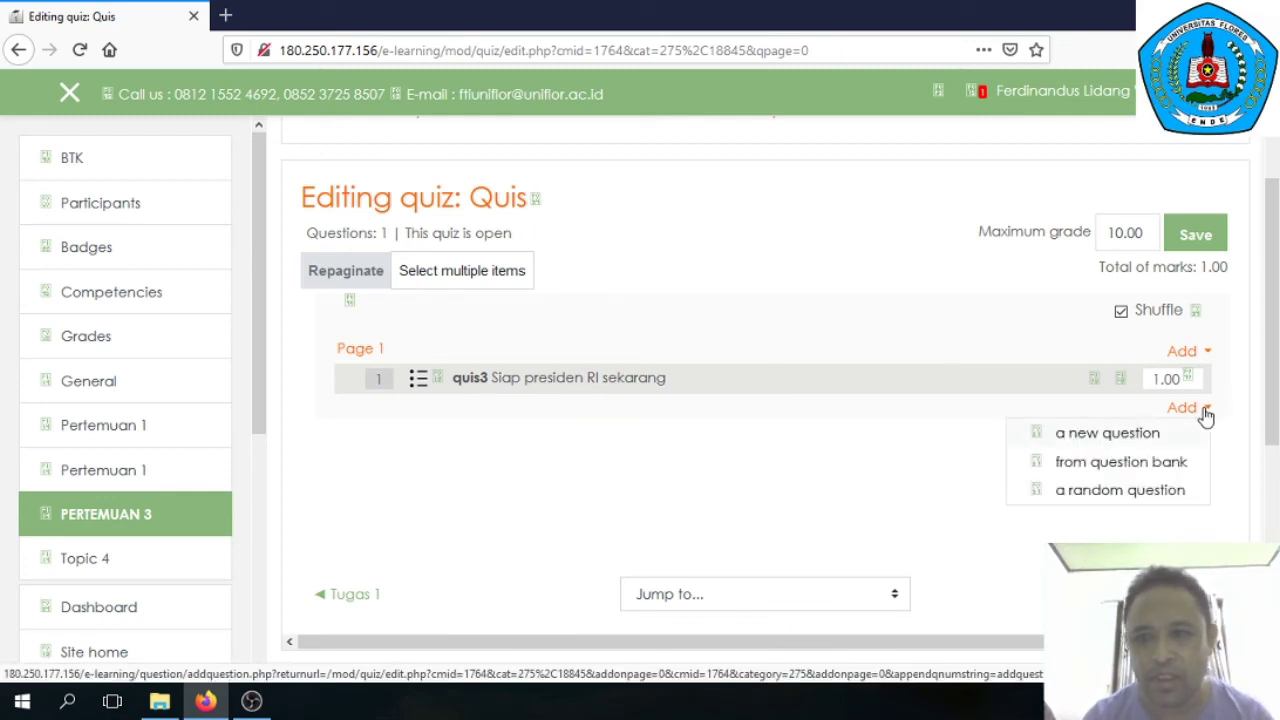
{"action": "left_click", "coordinate": [1104, 436]}
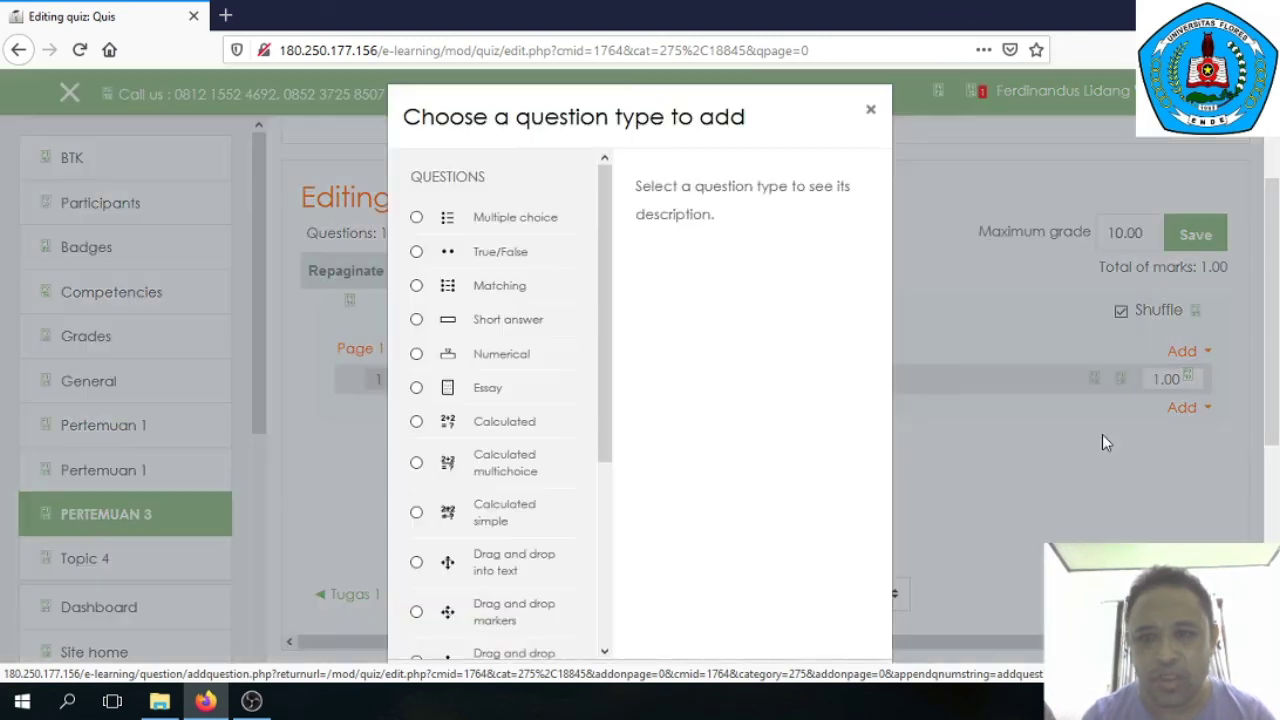
{"action": "left_click", "coordinate": [486, 220]}
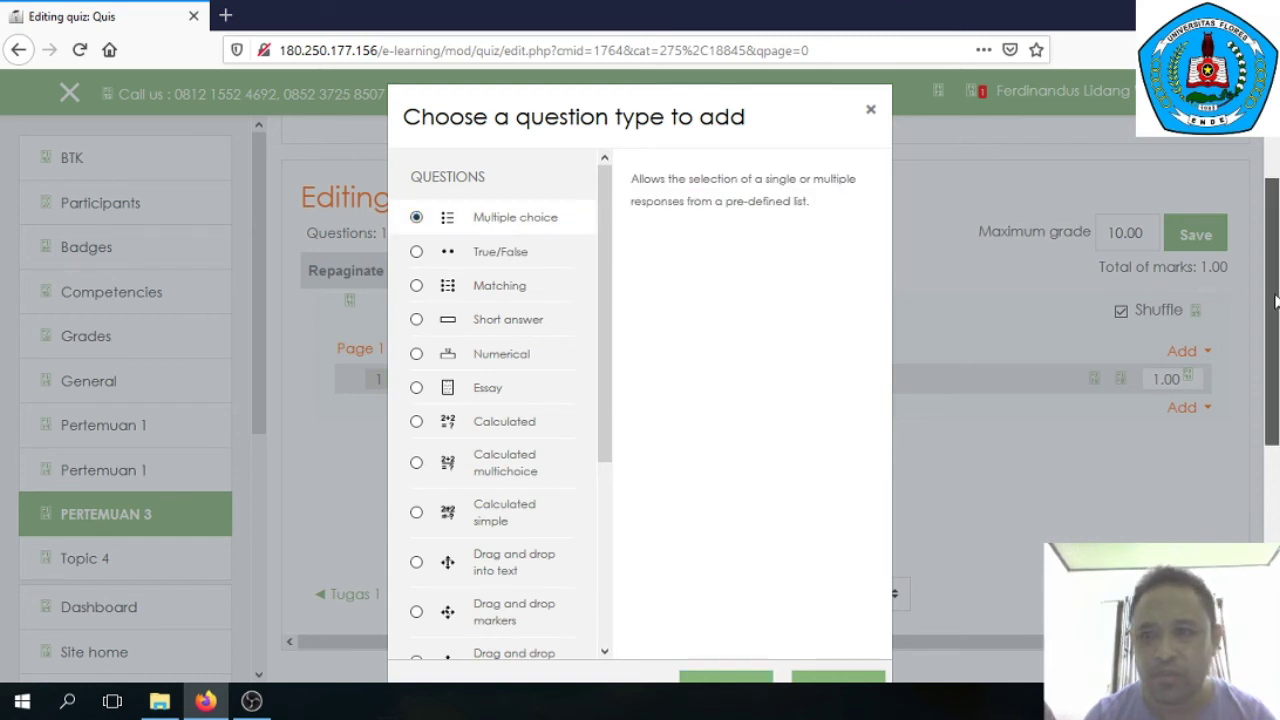
{"action": "scroll", "coordinate": [1268, 300], "scroll_direction": "down", "scroll_amount": 2}
{"action": "left_click", "coordinate": [715, 497]}
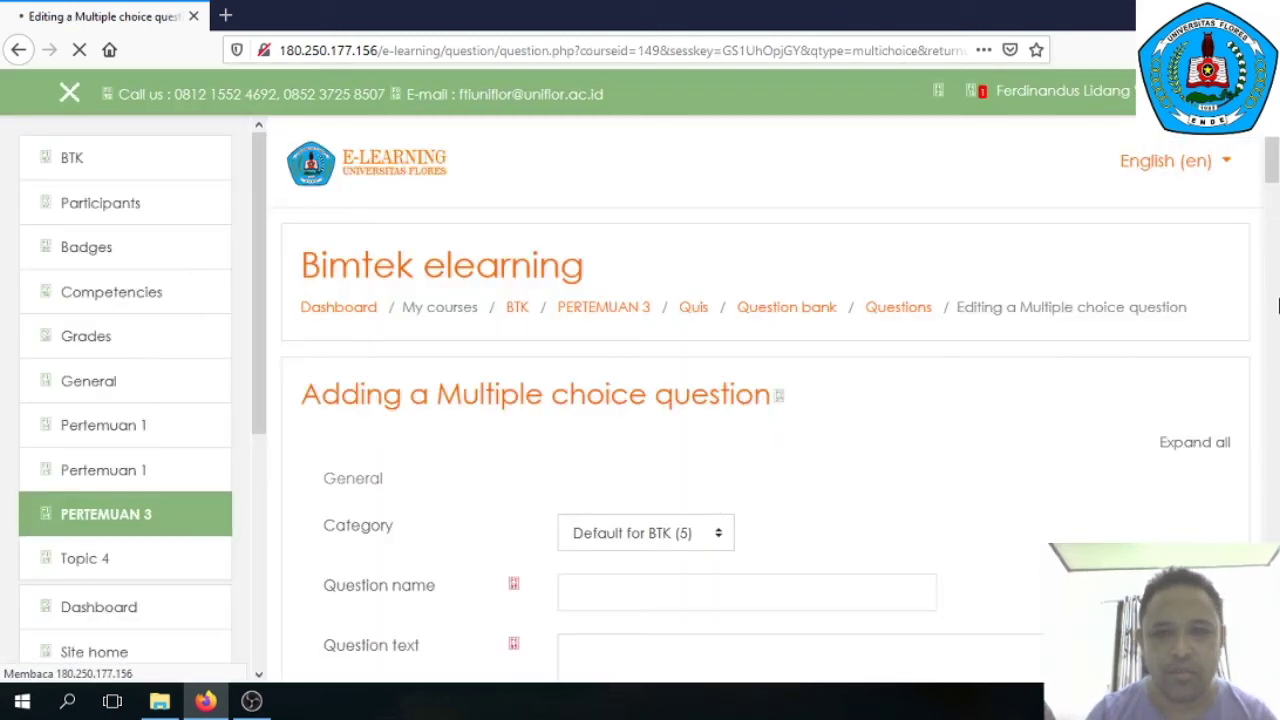
Step: Name the new question "quis3" and enter "Siapa Bupati Ende" as its question text
{"action": "scroll", "coordinate": [1275, 230], "scroll_direction": "down", "scroll_amount": 4}
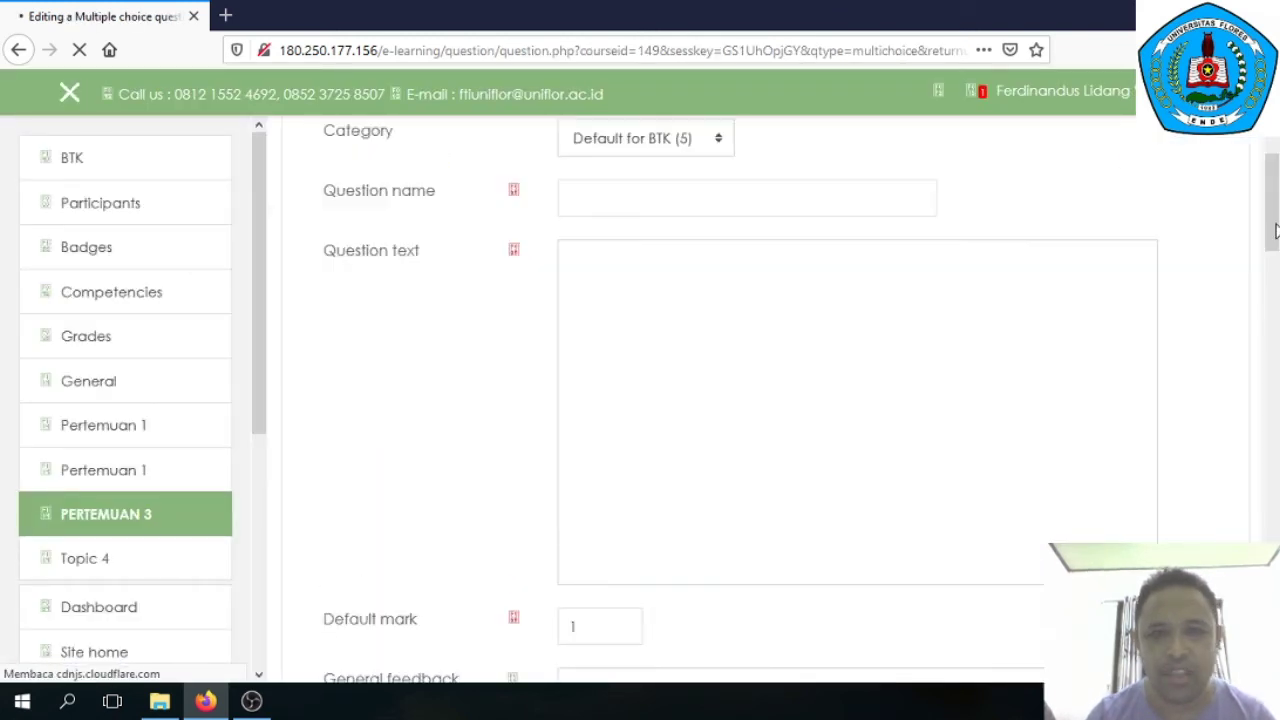
{"action": "left_click", "coordinate": [592, 199]}
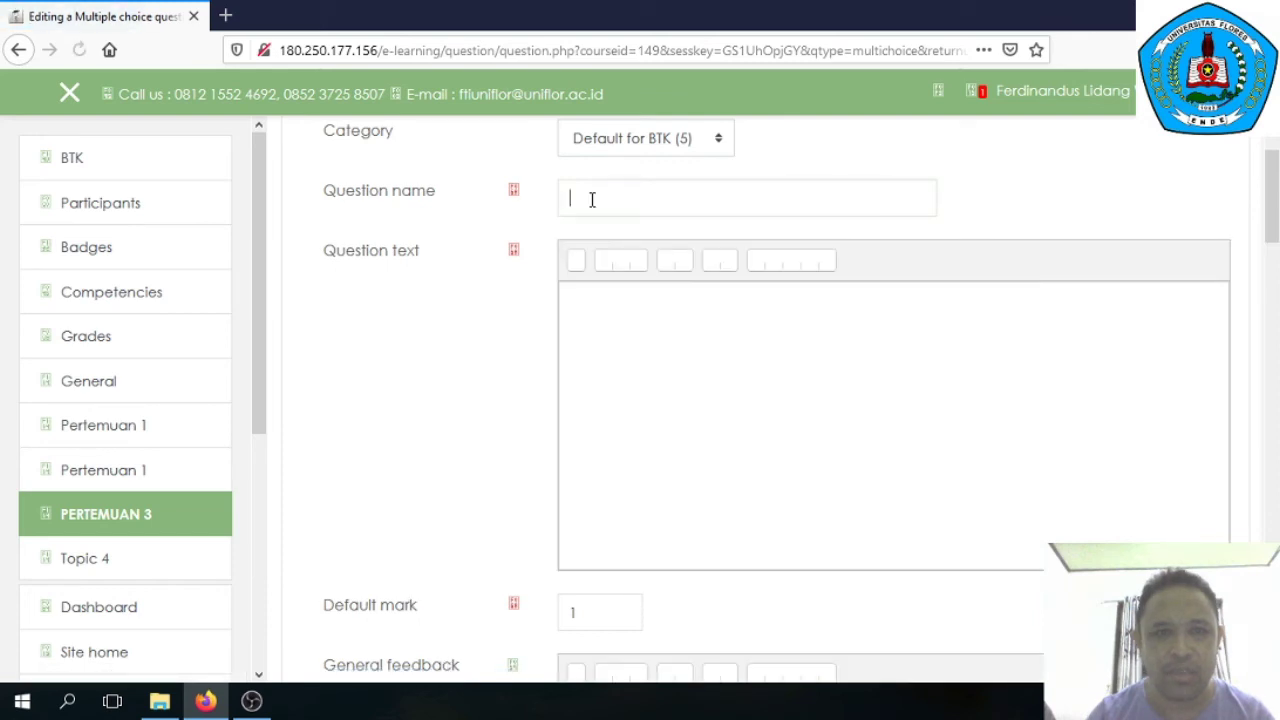
{"action": "type", "text": "quis3"}
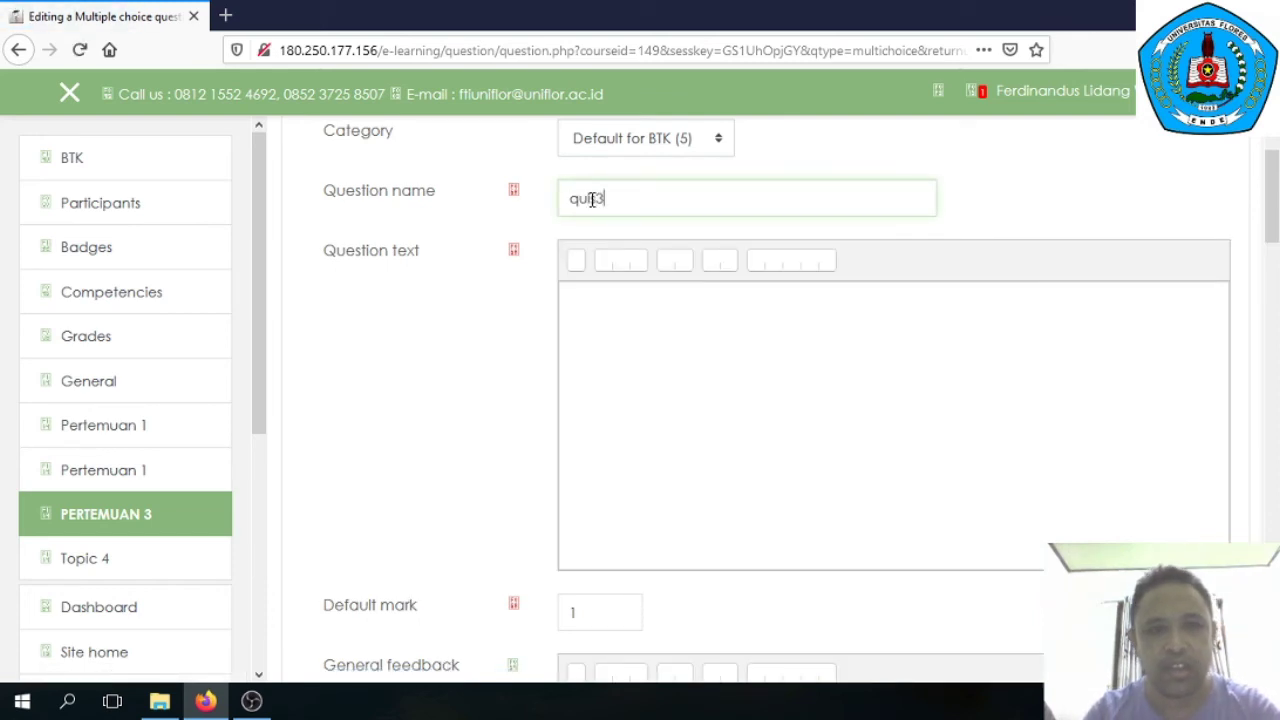
{"action": "left_click", "coordinate": [621, 330]}
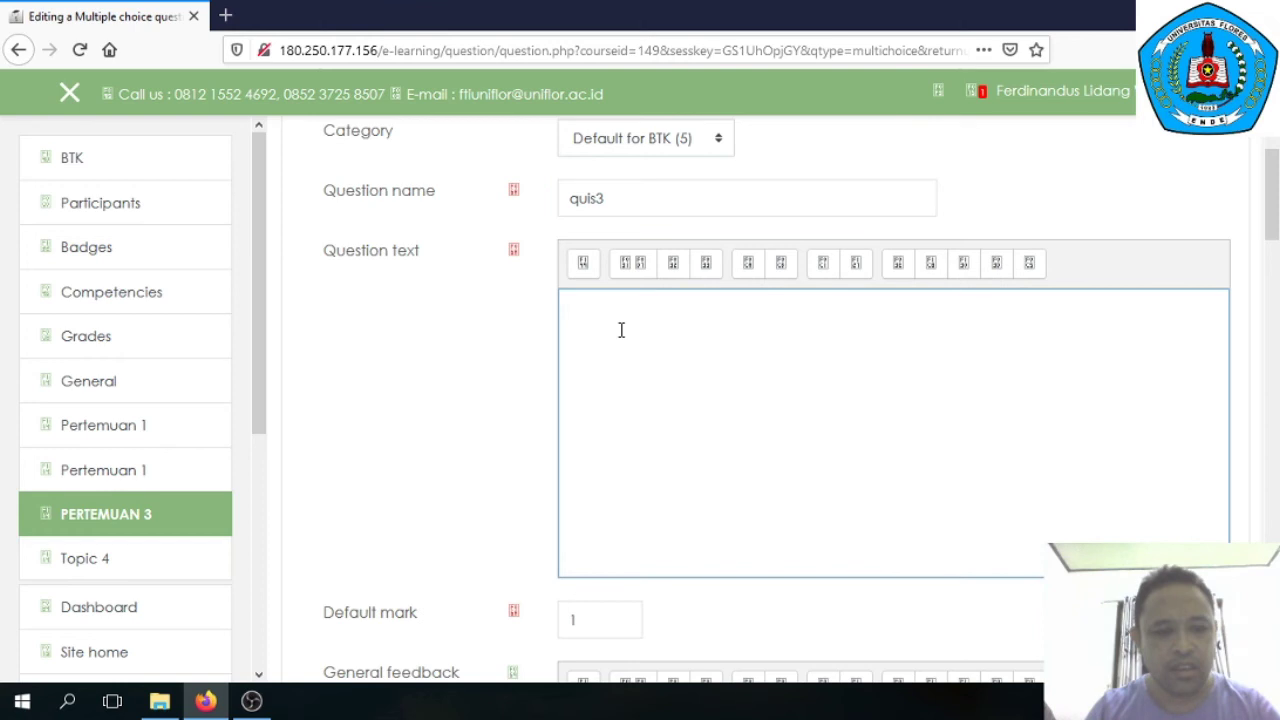
{"action": "type", "text": "Siapa"}
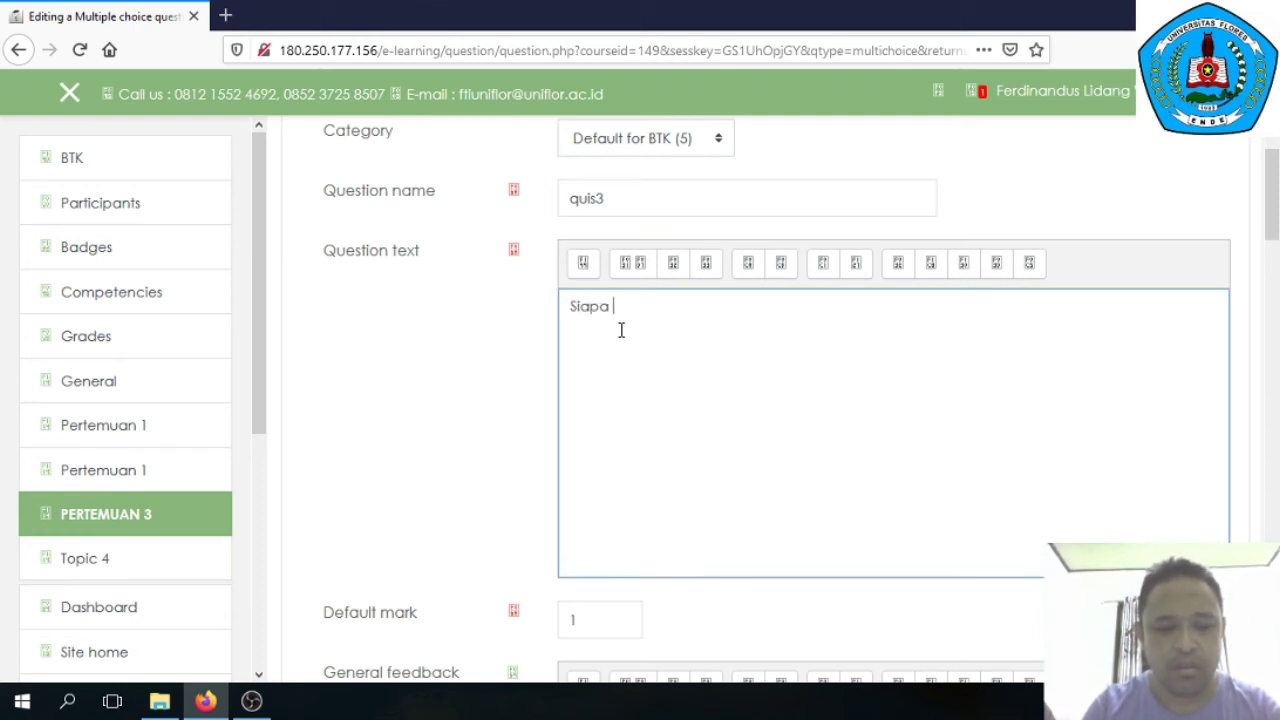
{"action": "type", "text": " Bupati "}
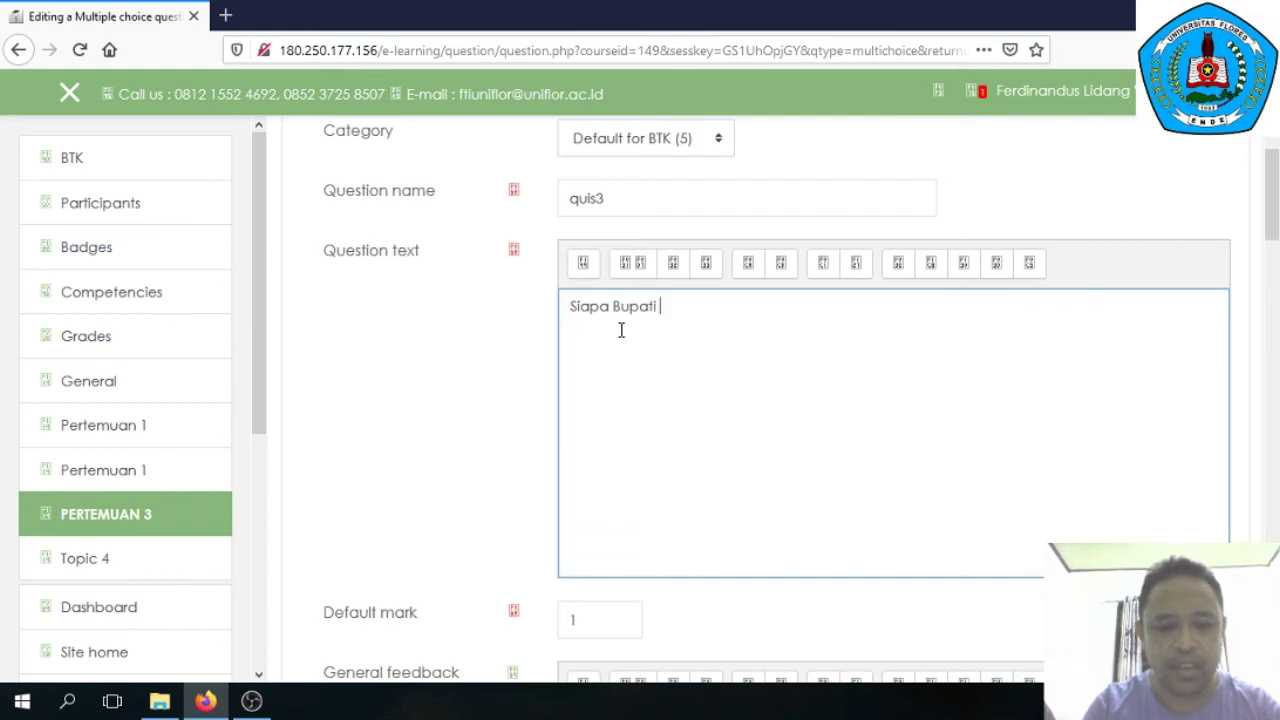
{"action": "type", "text": "Ende"}
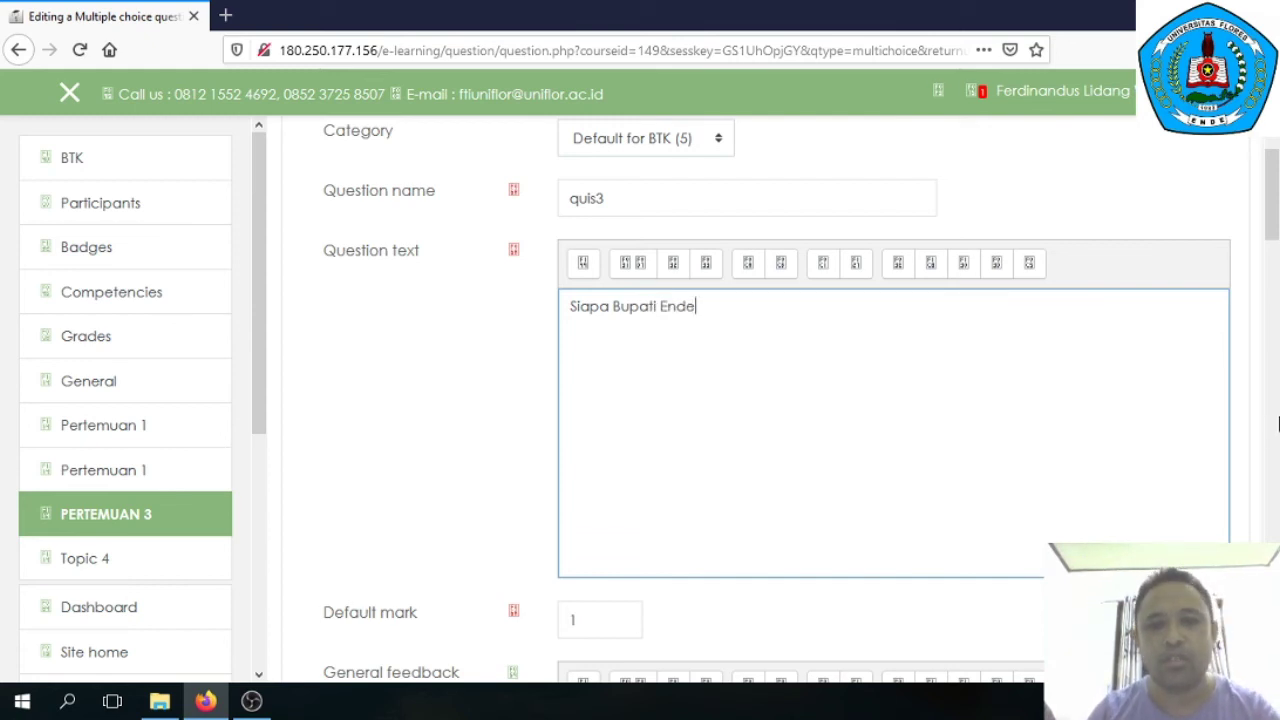
{"action": "left_click_drag", "start_coordinate": [1272, 165], "coordinate": [1273, 370]}
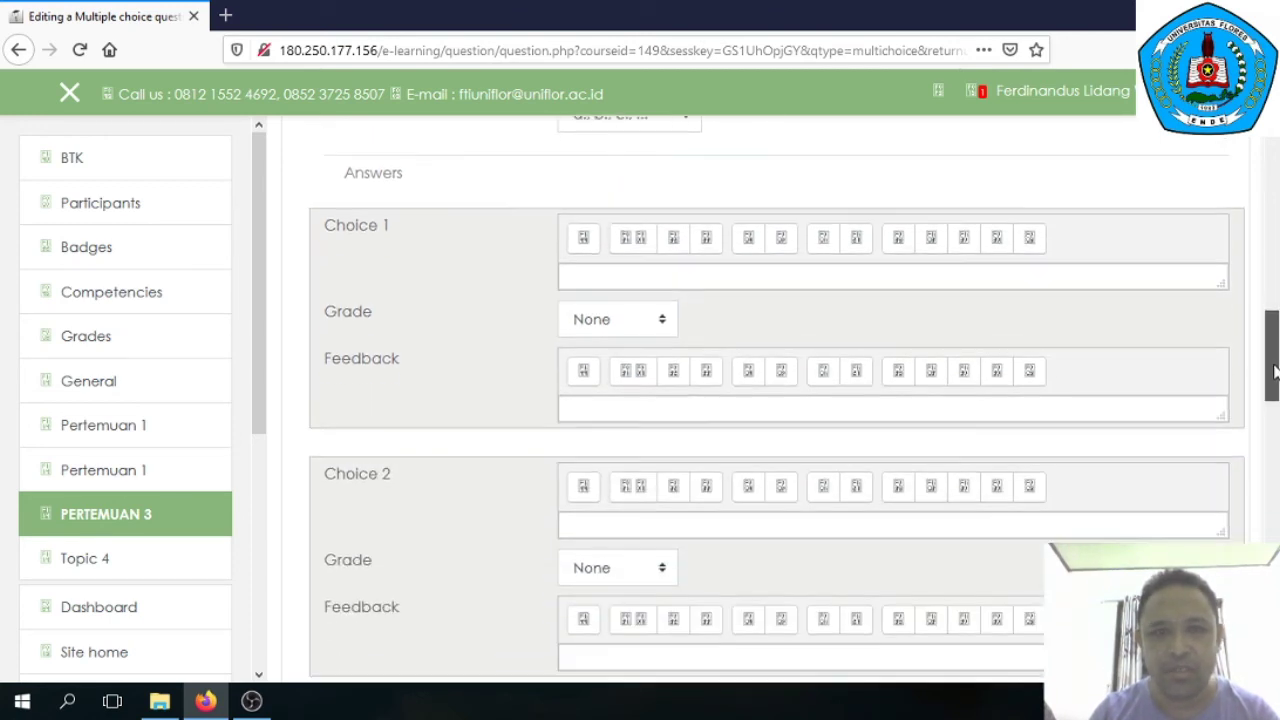
{"action": "left_click", "coordinate": [704, 278]}
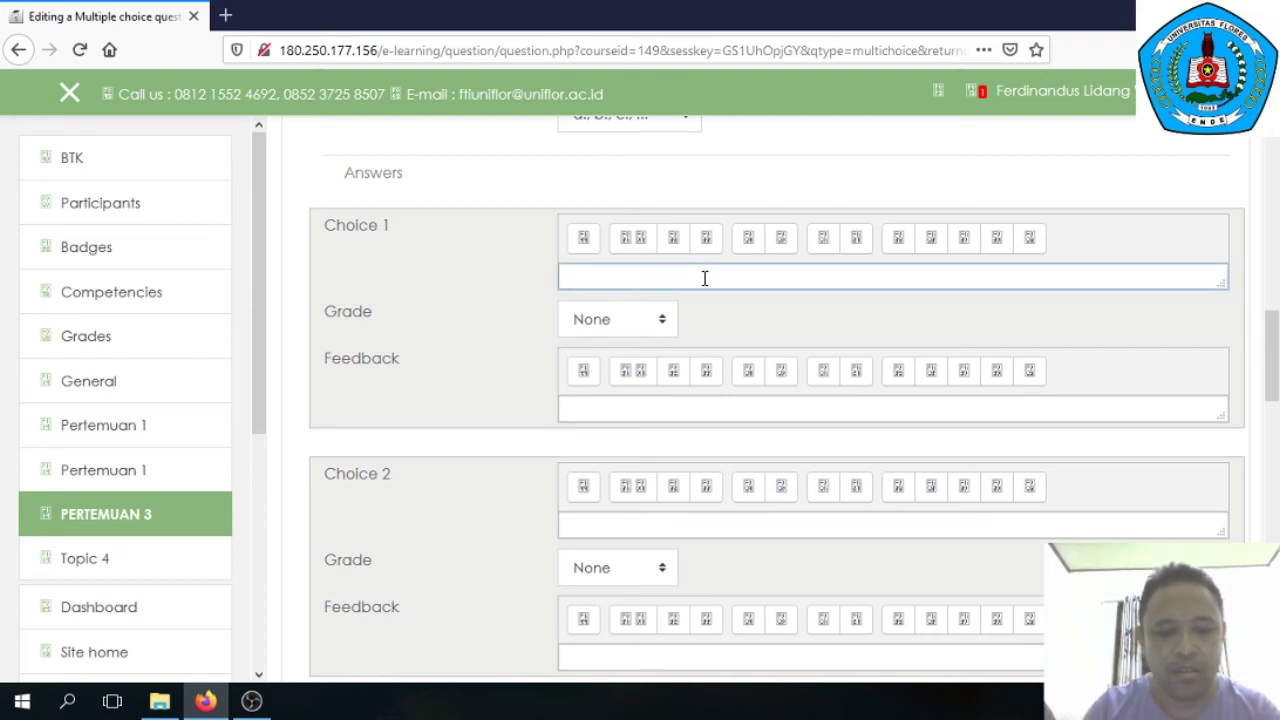
{"action": "type", "text": "M Ja"}
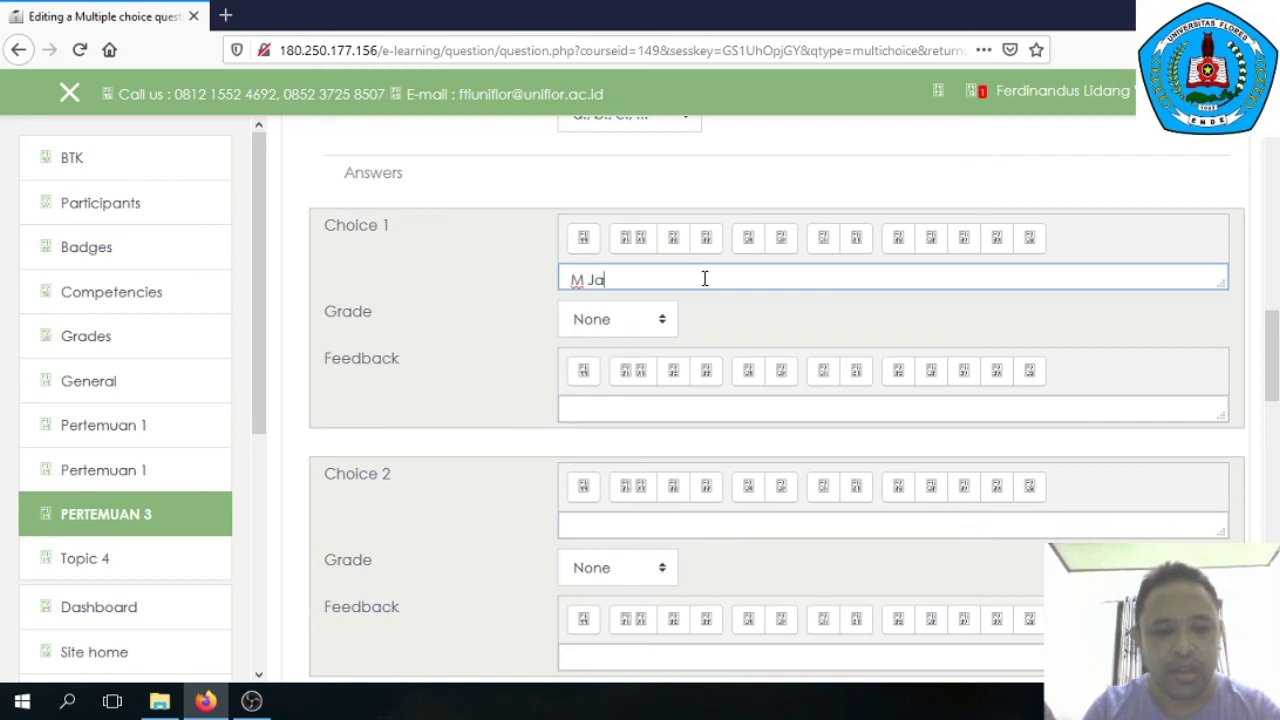
{"action": "type", "text": "far Ah"}
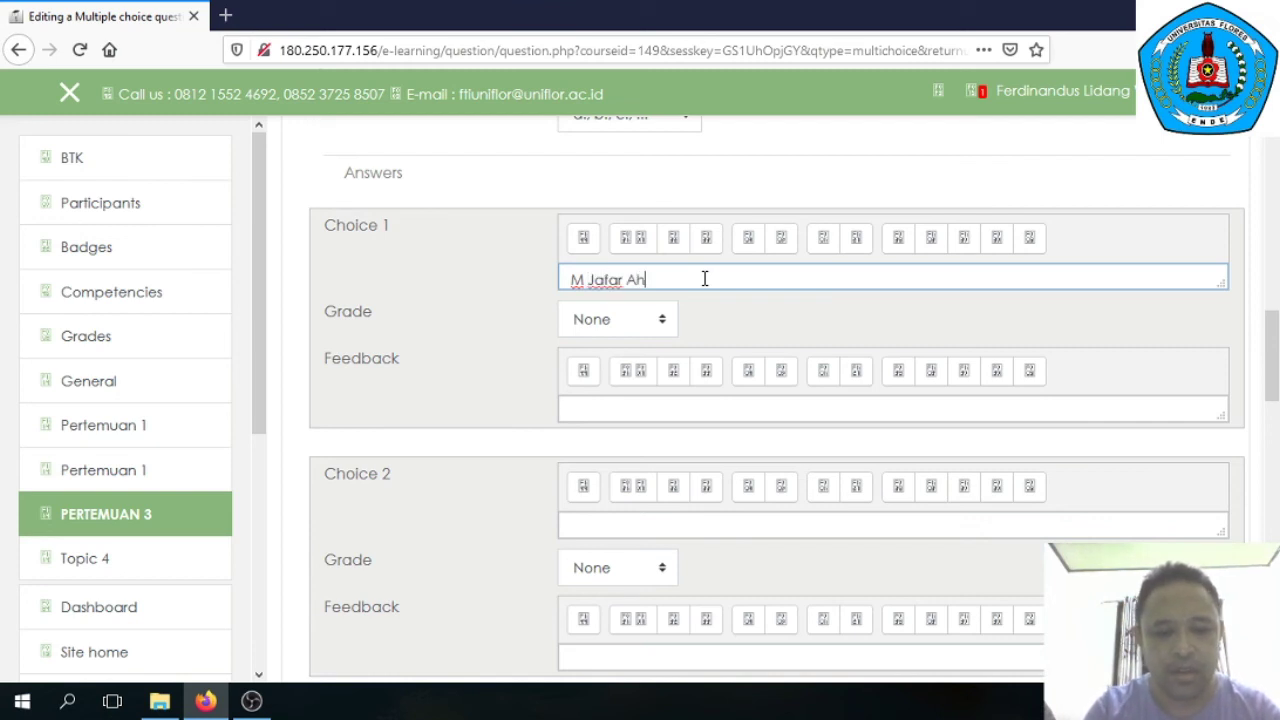
{"action": "type", "text": "mad"}
{"action": "left_click", "coordinate": [663, 320]}
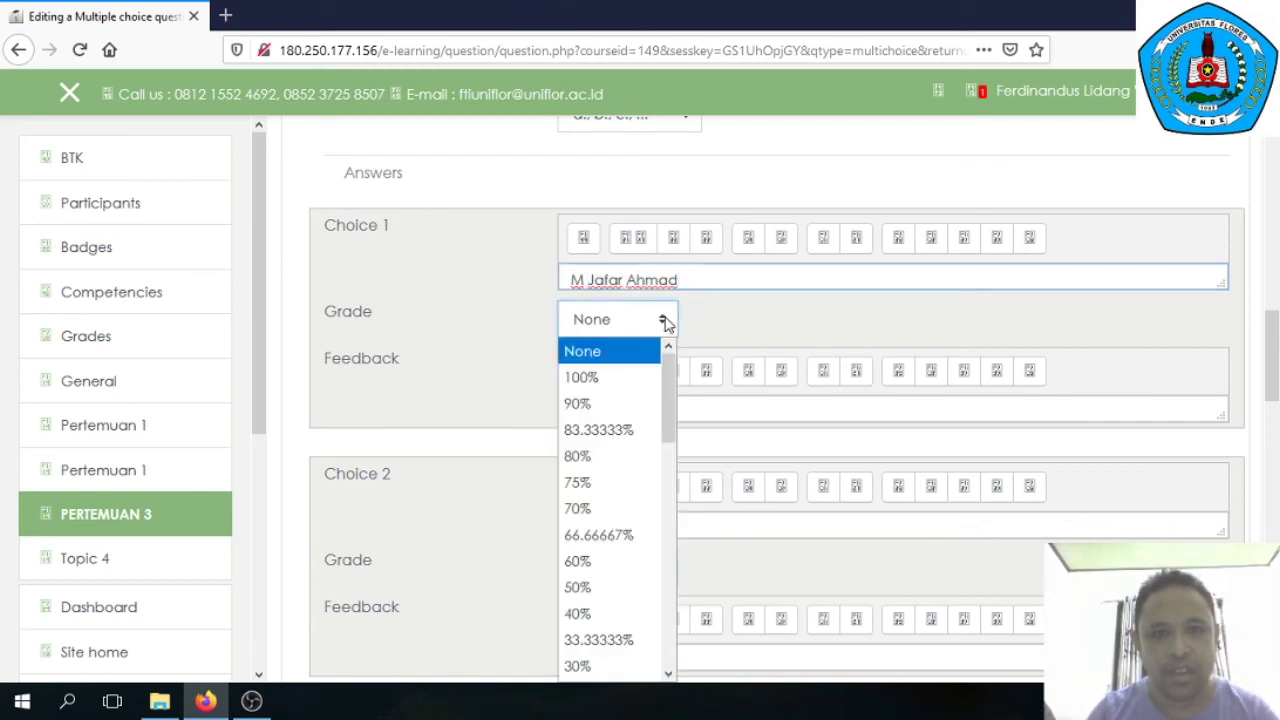
{"action": "left_click", "coordinate": [630, 379]}
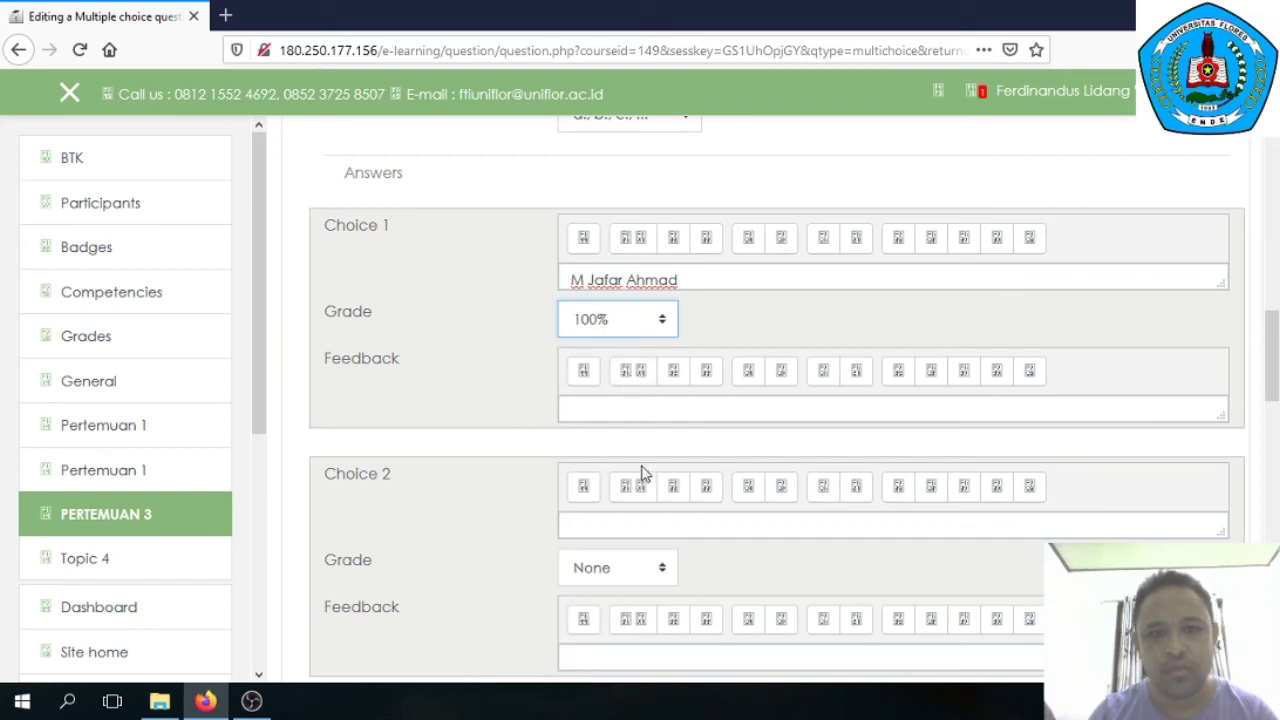
Step: Enter two other first names as the ungraded Choice 2 and Choice 3, and save the question to the quiz
{"action": "left_click", "coordinate": [617, 530]}
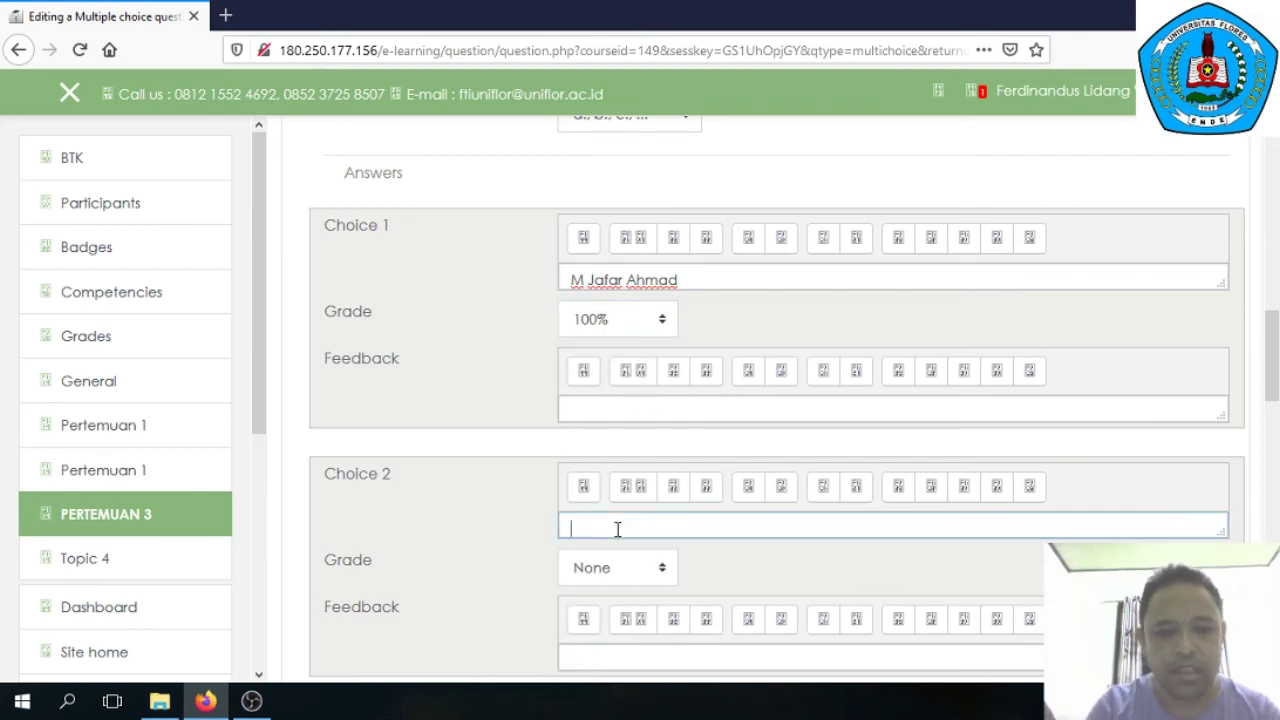
{"action": "type", "text": "Yosep"}
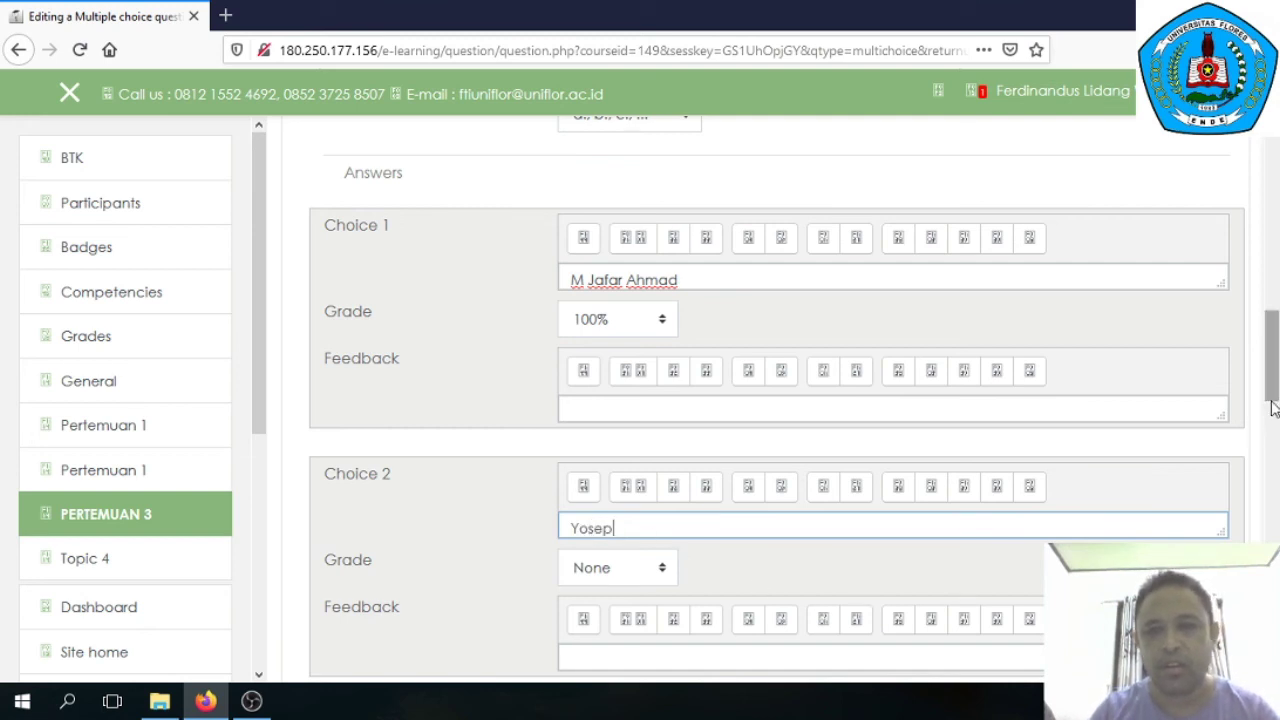
{"action": "left_click_drag", "start_coordinate": [1273, 398], "coordinate": [1273, 466]}
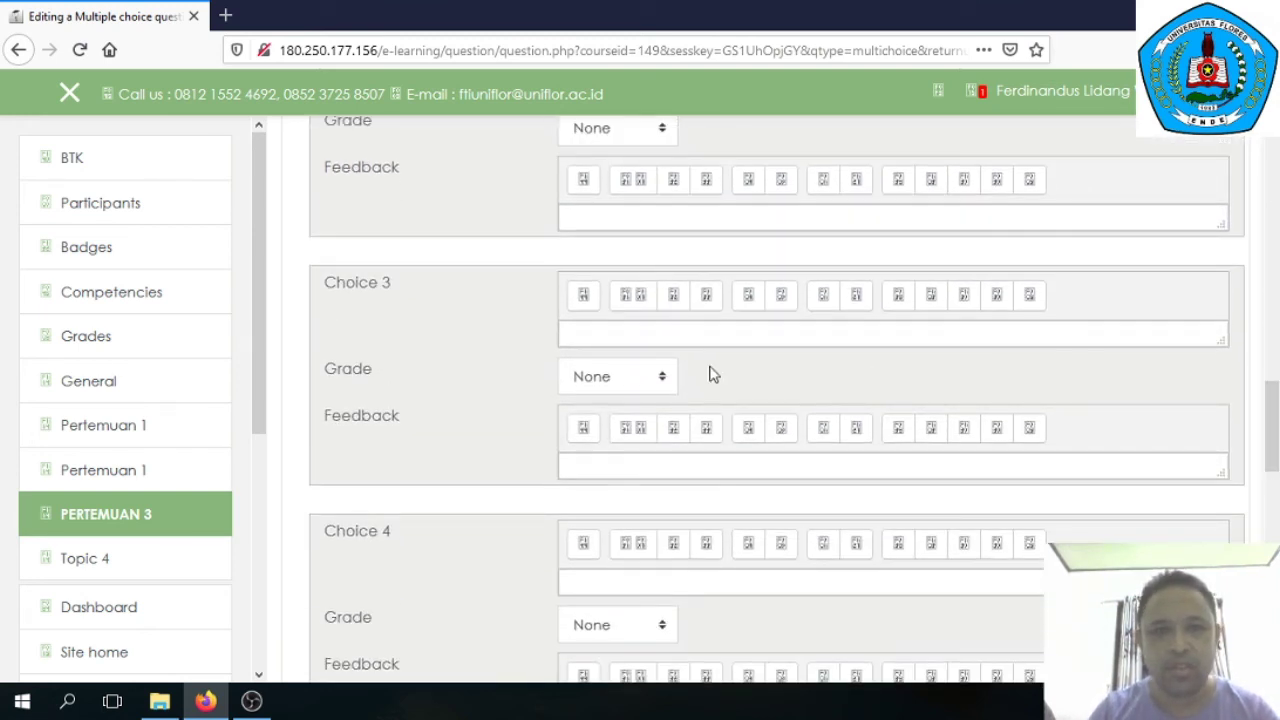
{"action": "left_click", "coordinate": [699, 341]}
{"action": "type", "text": "A"}
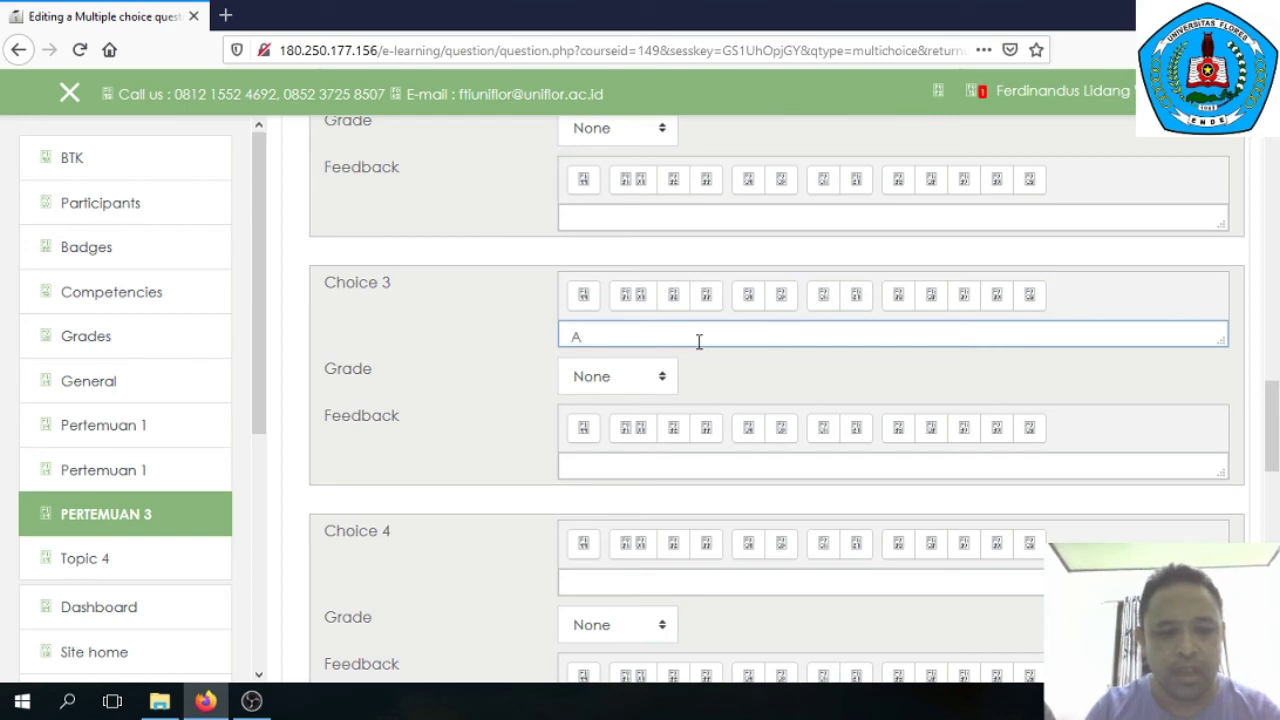
{"action": "type", "text": "ndreas"}
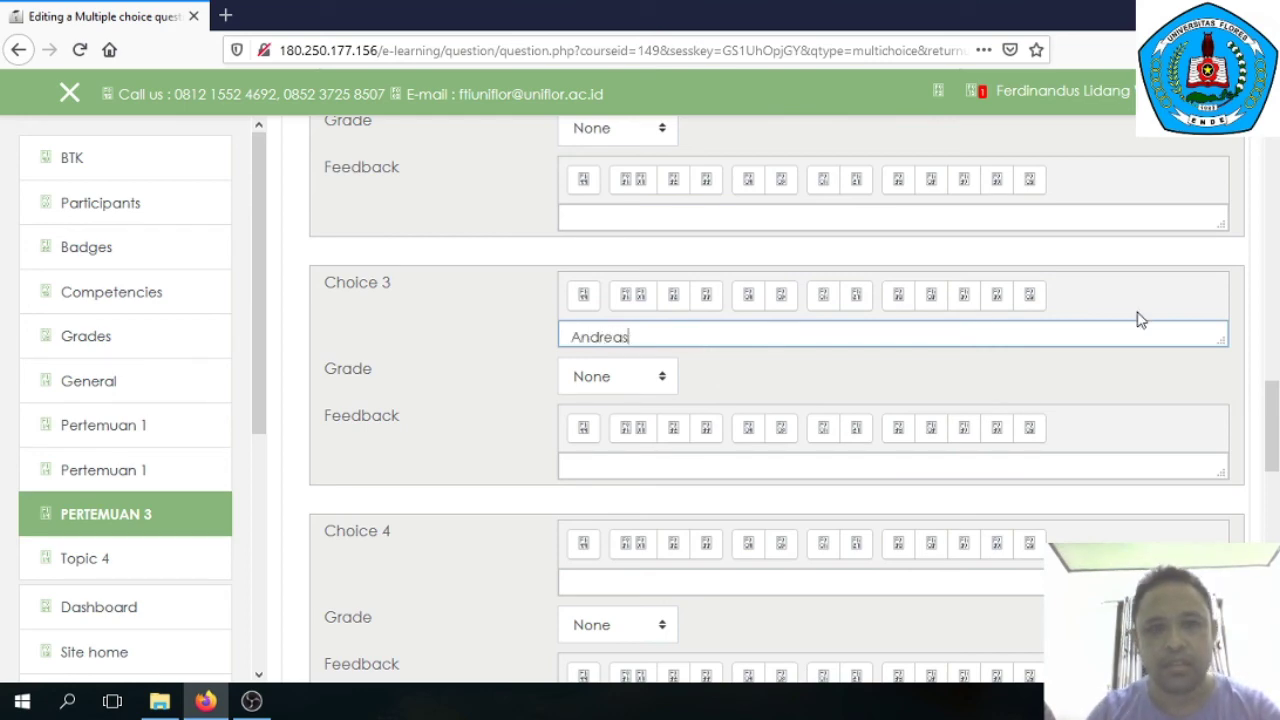
{"action": "left_click_drag", "start_coordinate": [1272, 420], "coordinate": [1274, 530]}
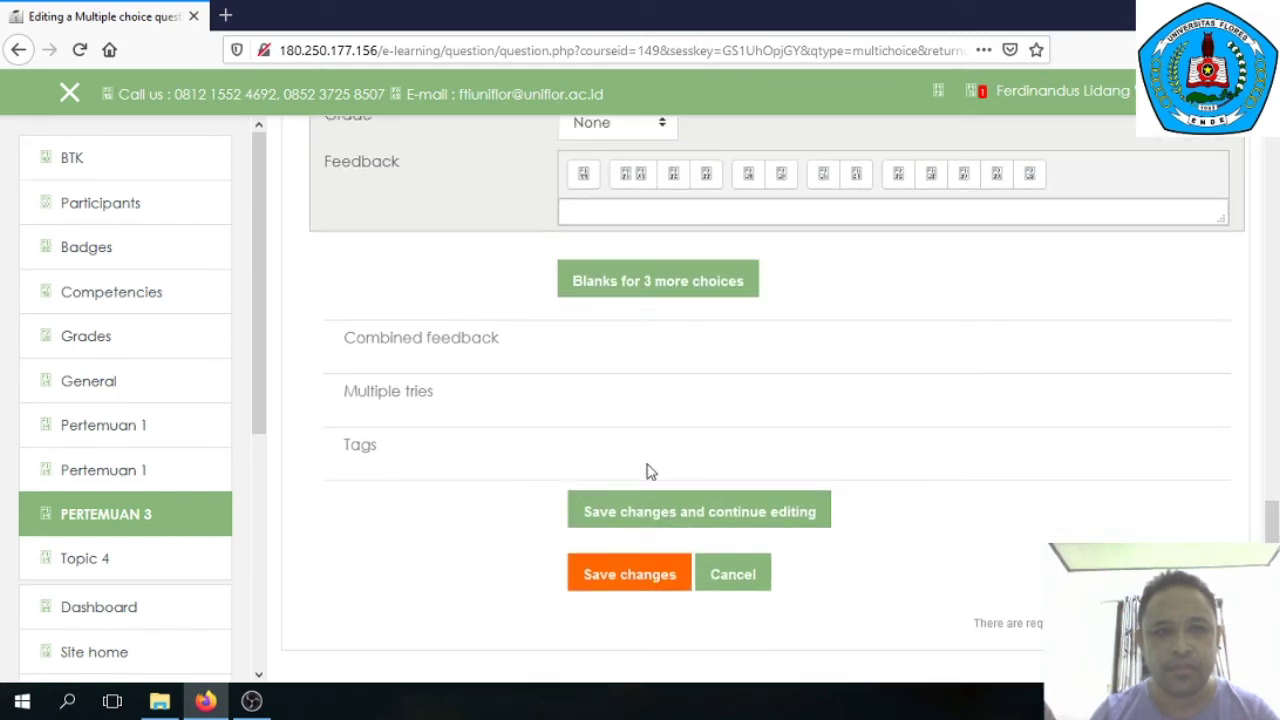
{"action": "left_click", "coordinate": [602, 580]}
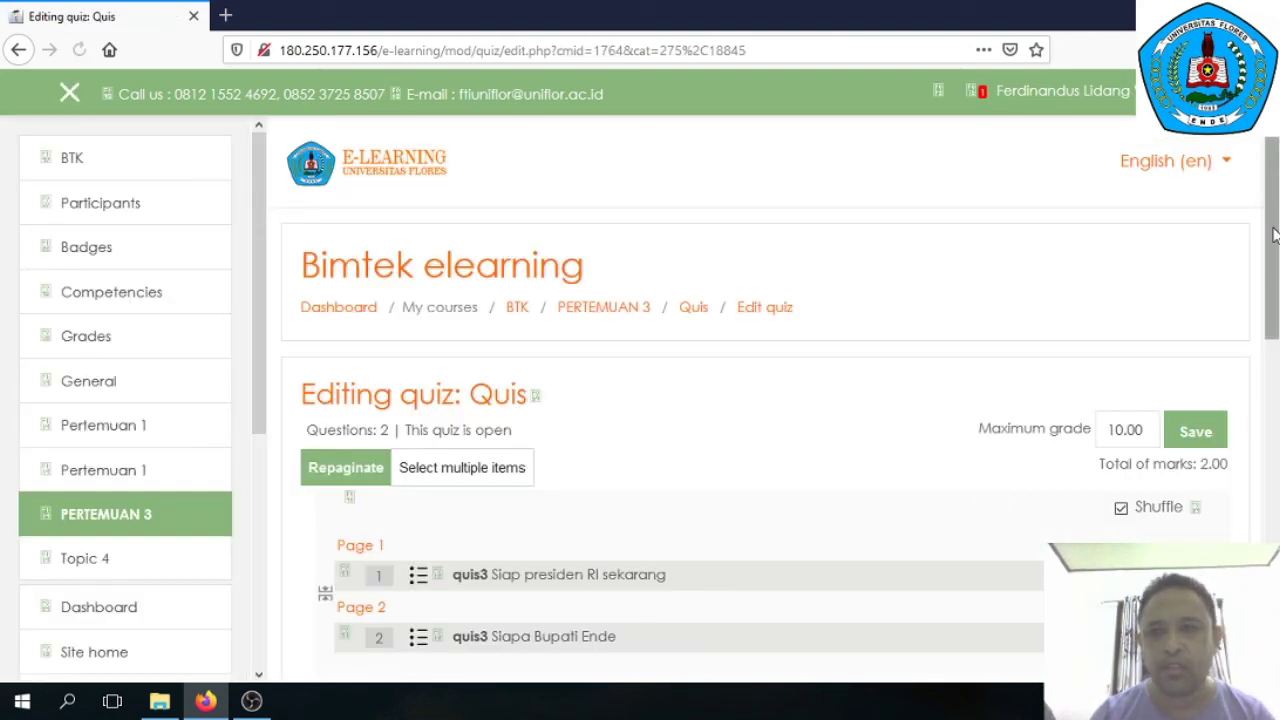
{"action": "scroll", "coordinate": [1278, 340], "scroll_direction": "down", "scroll_amount": 3}
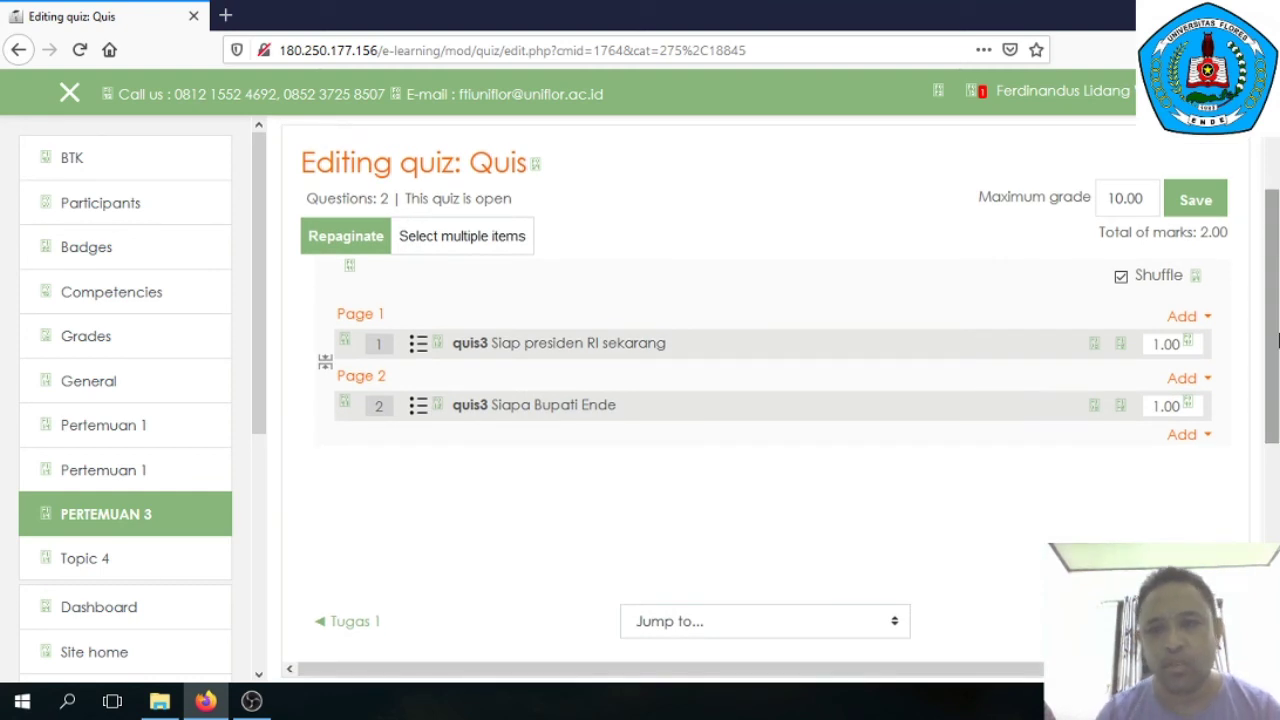
{"action": "left_click", "coordinate": [1185, 442]}
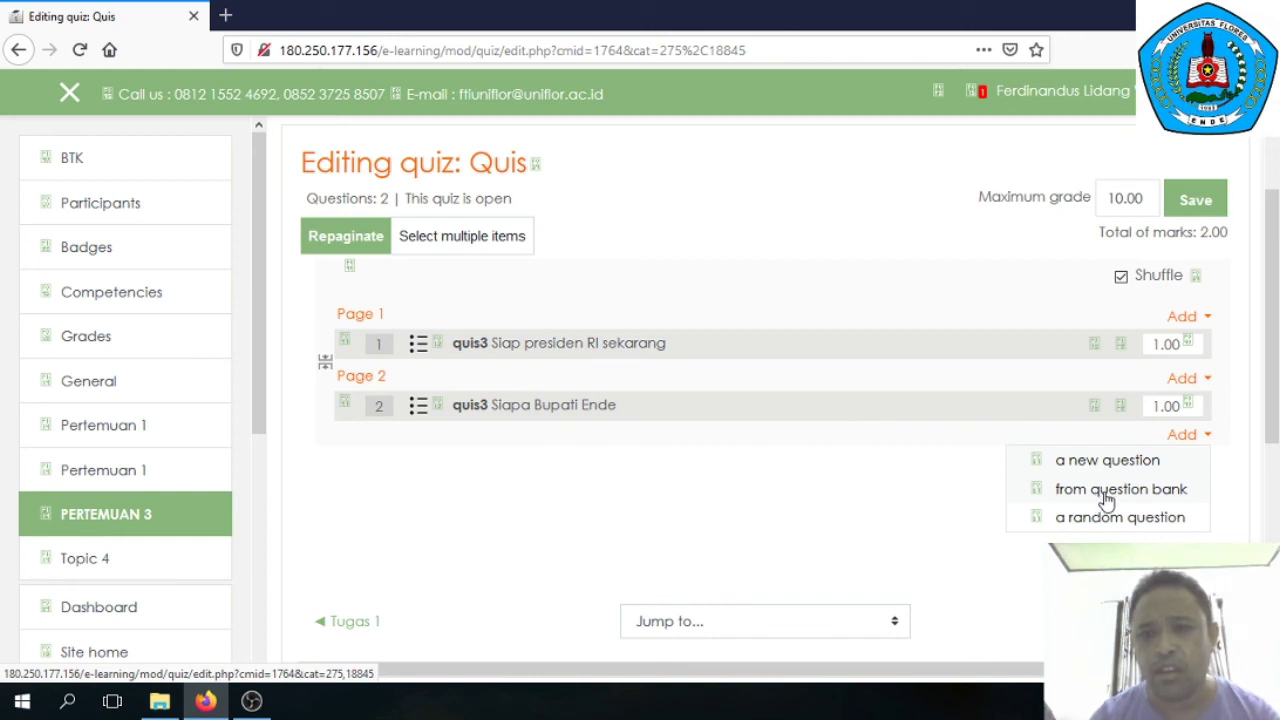
{"action": "left_click", "coordinate": [976, 487]}
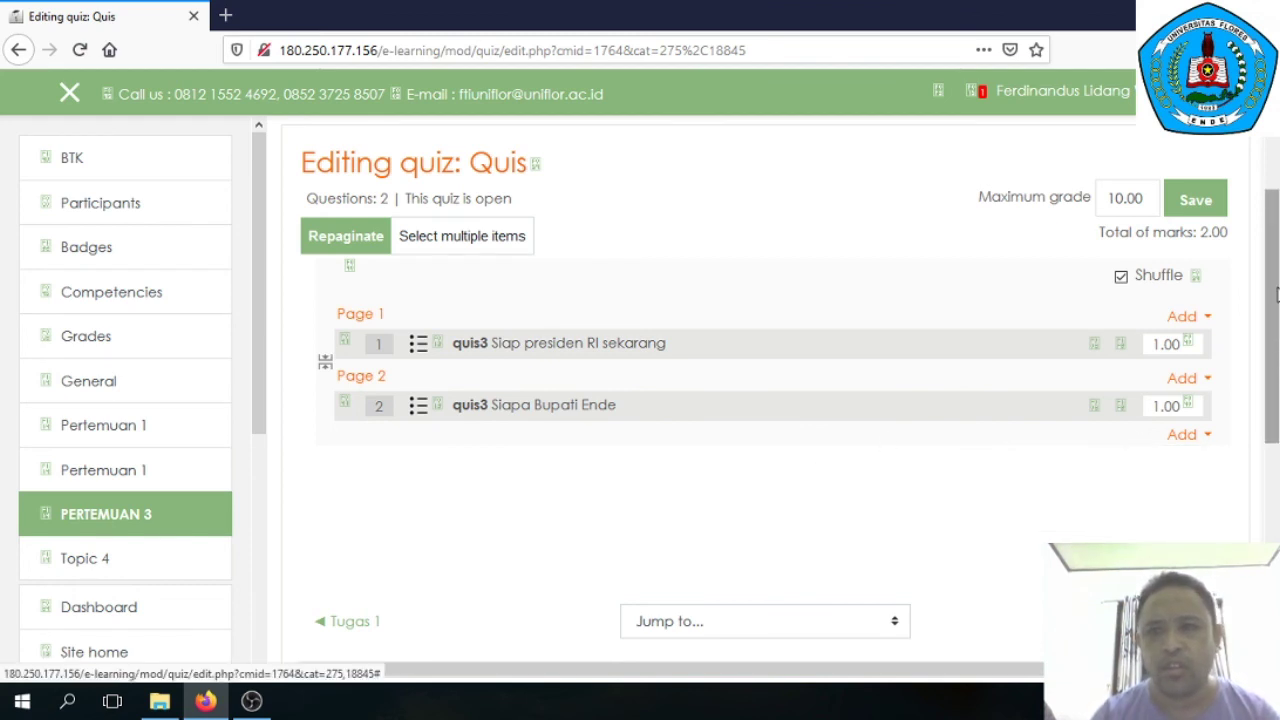
Step: Return to the PERTEMUAN 3 section of the course and open the Quis activity
{"action": "left_click_drag", "start_coordinate": [1277, 292], "coordinate": [1277, 242]}
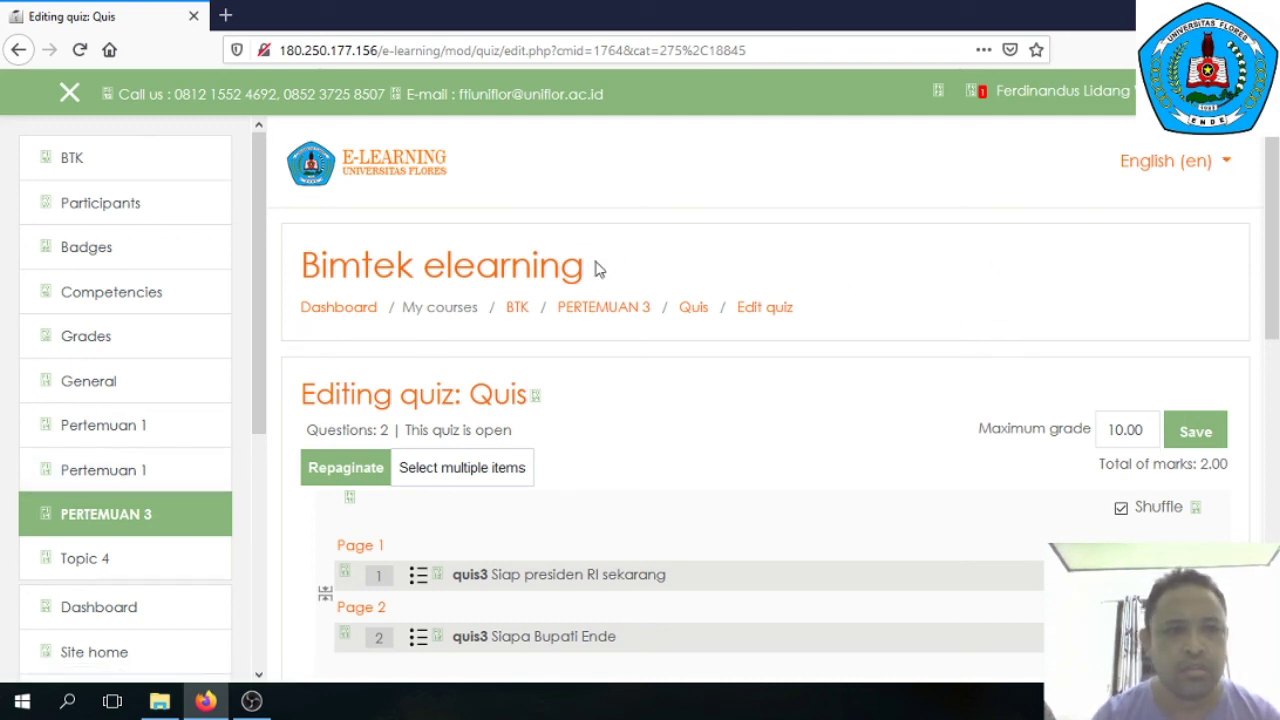
{"action": "left_click", "coordinate": [575, 312]}
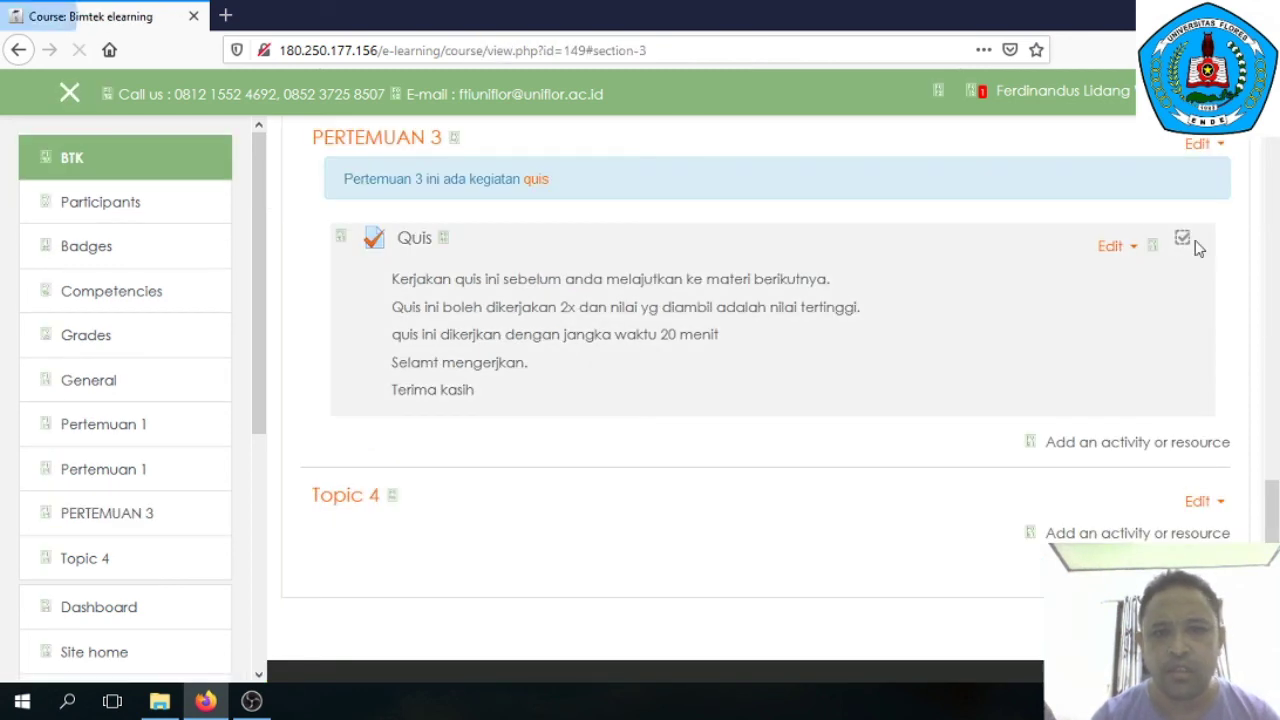
{"action": "left_click", "coordinate": [414, 244]}
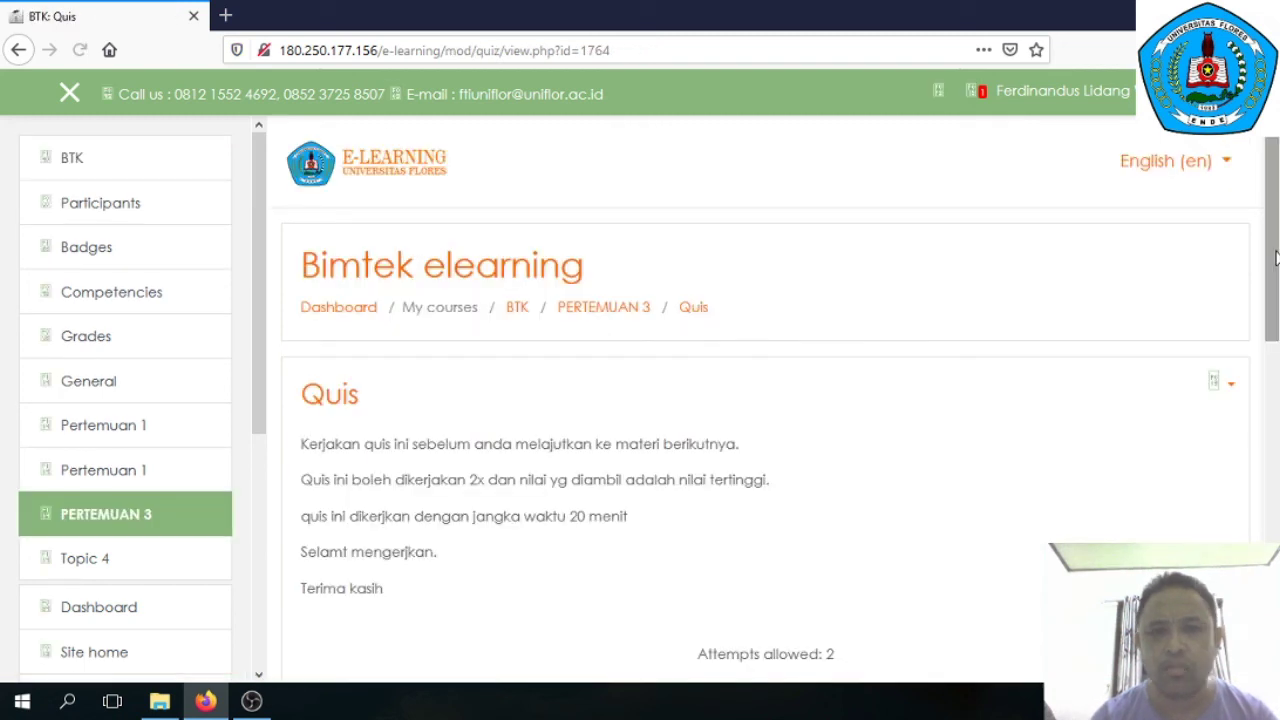
Step: Start a preview attempt of the quiz and answer the "Siapa Bupati Ende" question with "M Jafar Ahmad"
{"action": "scroll", "coordinate": [1275, 288], "scroll_direction": "down", "scroll_amount": 1}
{"action": "scroll", "coordinate": [1276, 288], "scroll_direction": "down", "scroll_amount": 3}
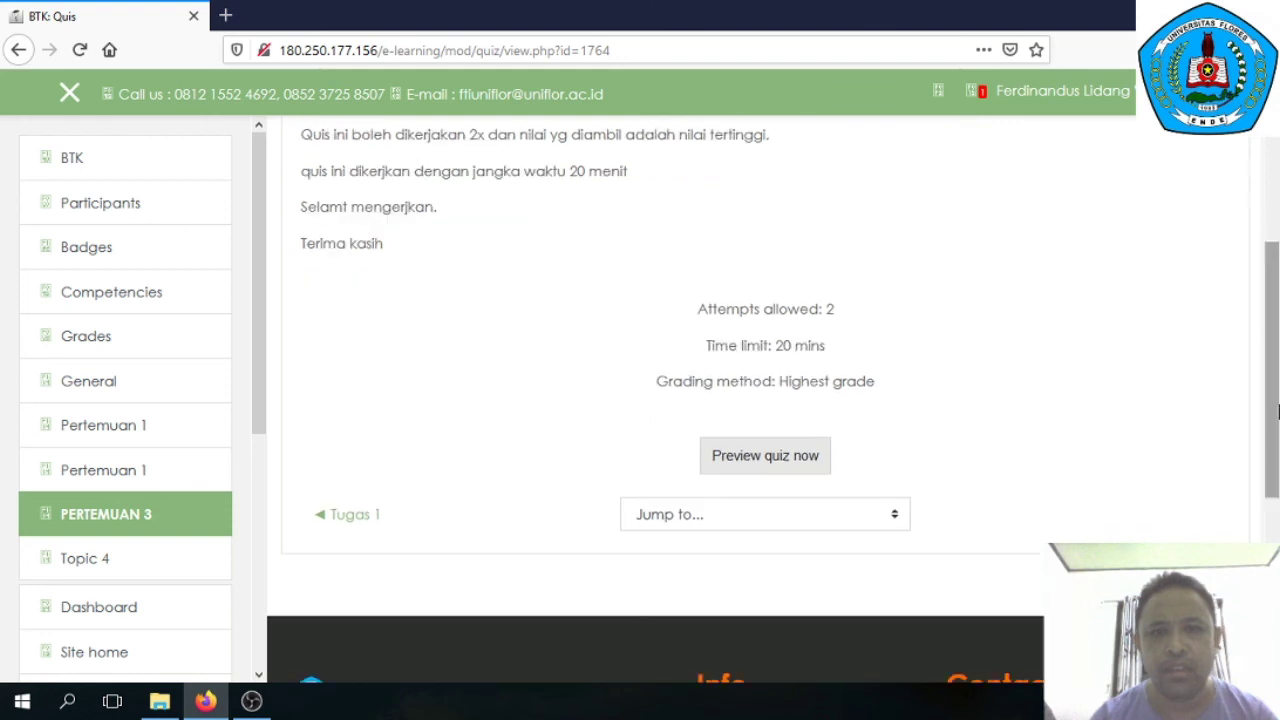
{"action": "left_click", "coordinate": [733, 462]}
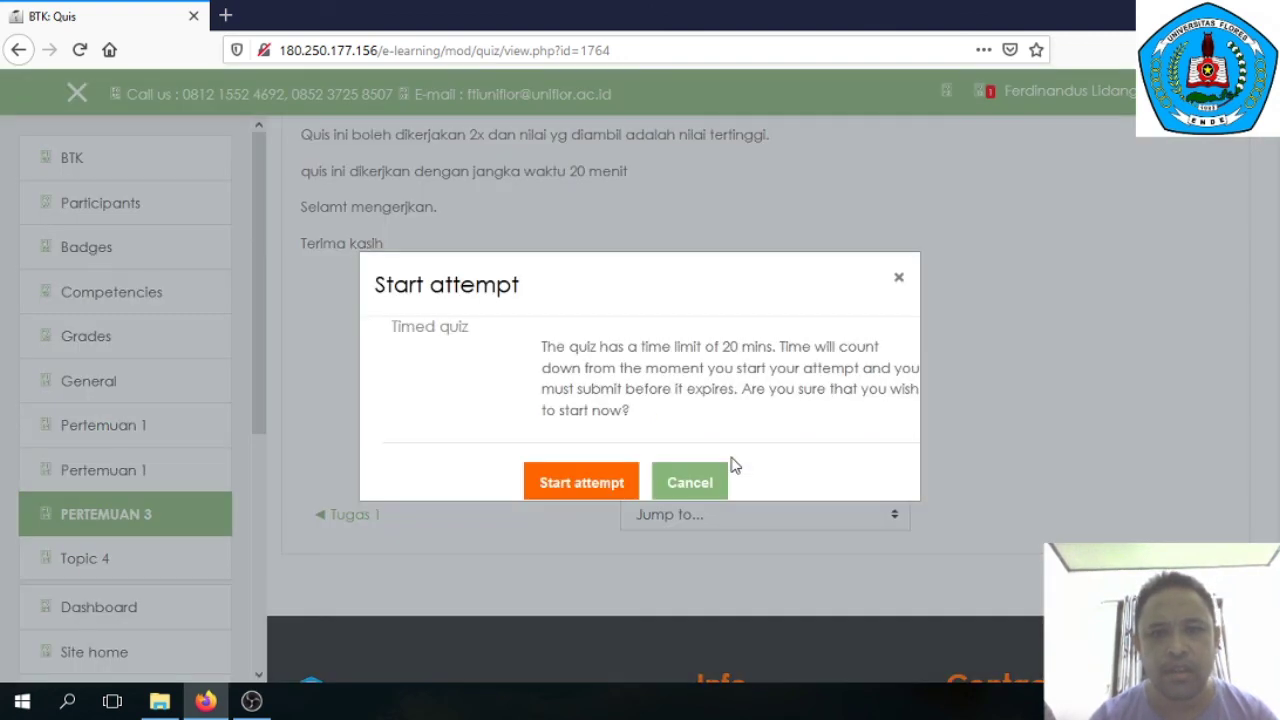
{"action": "left_click", "coordinate": [603, 484]}
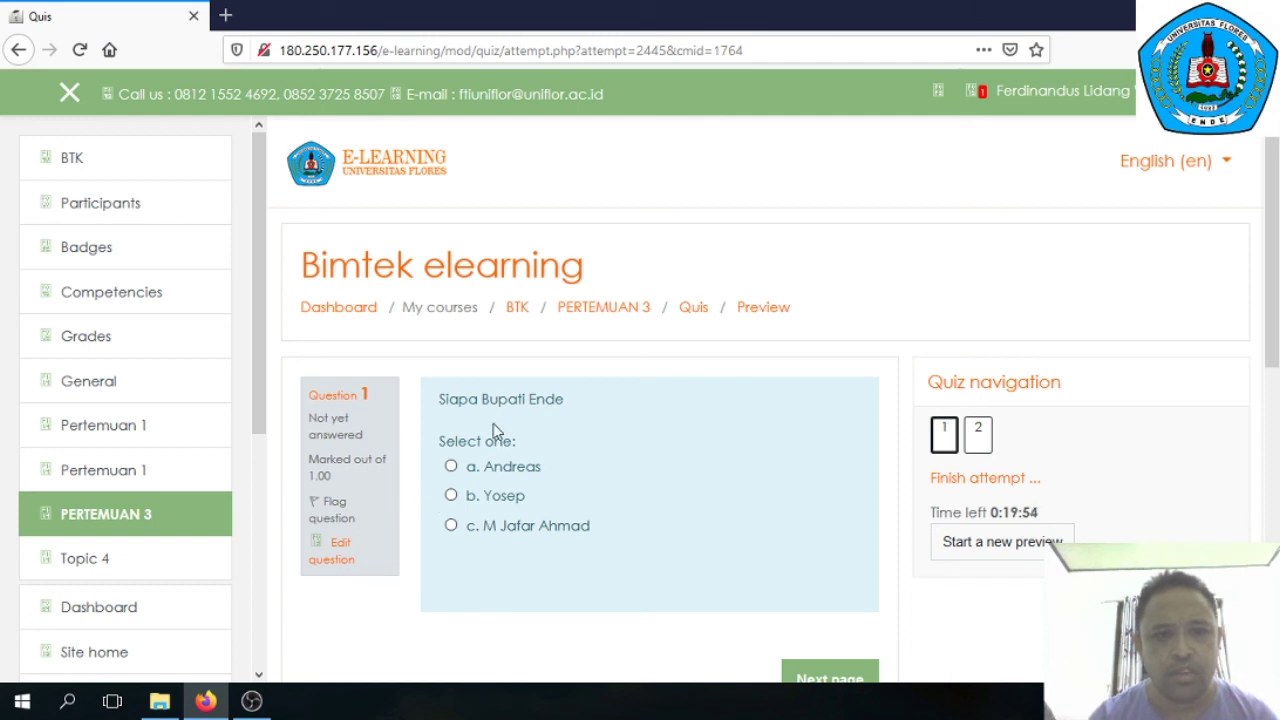
{"action": "left_click", "coordinate": [451, 526]}
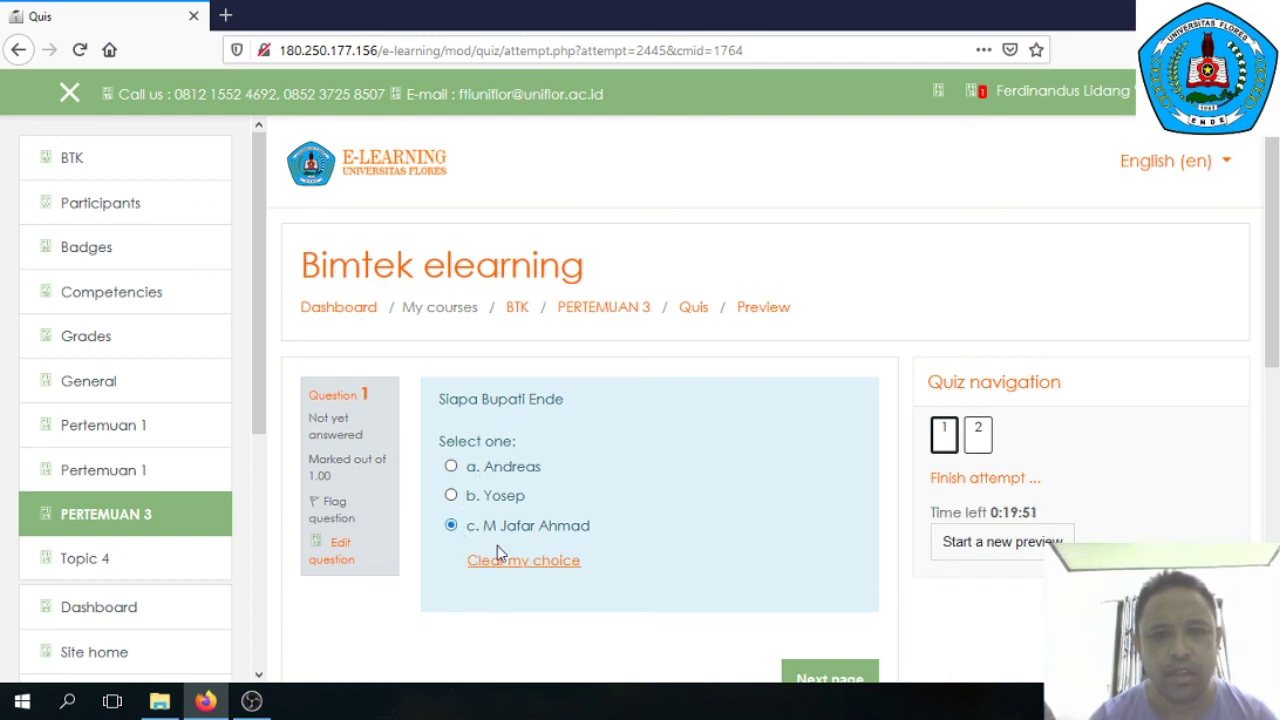
Step: Answer the "Siap presiden RI sekarang" question with "Soeharto" and finish the attempt to reach its summary
{"action": "left_click", "coordinate": [815, 677]}
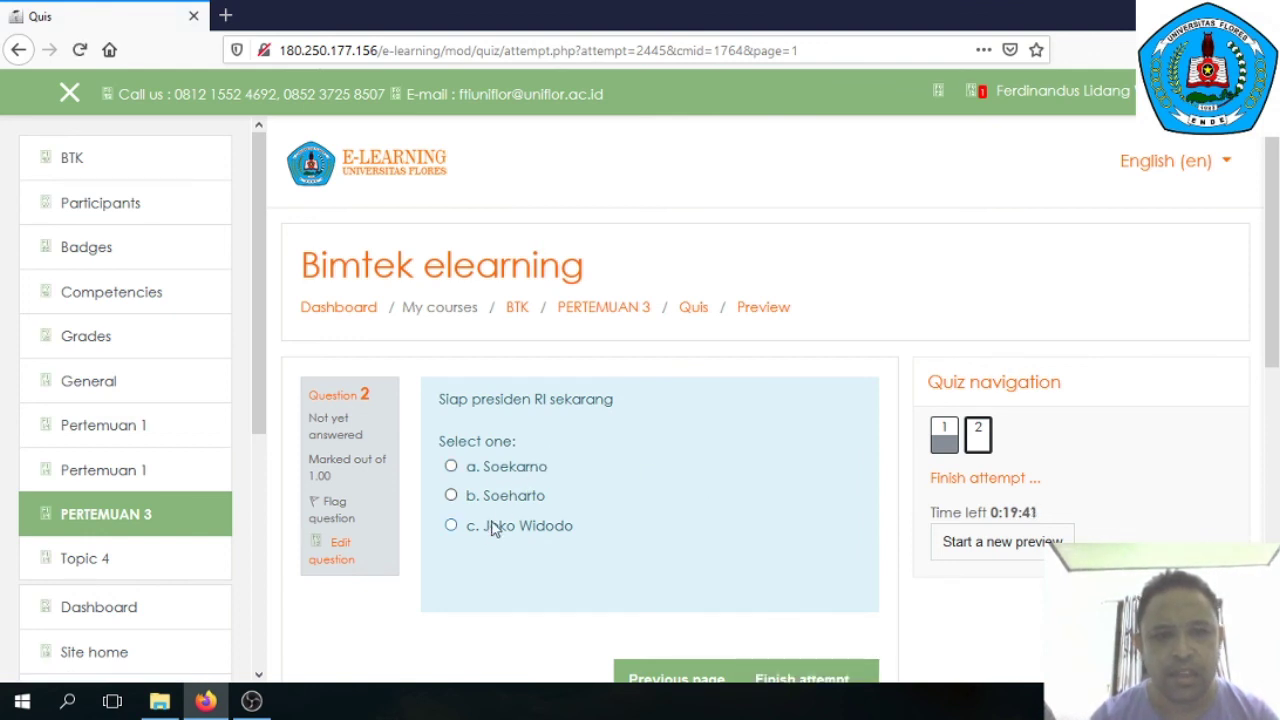
{"action": "left_click", "coordinate": [452, 497]}
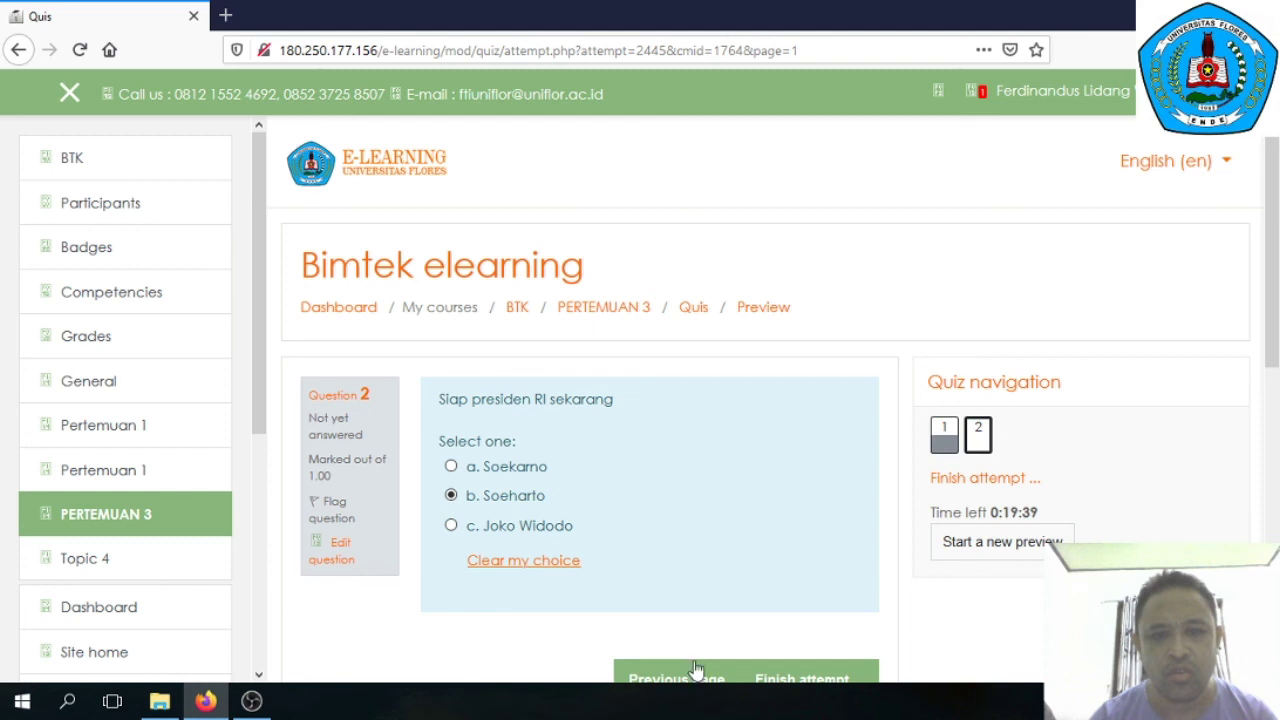
{"action": "left_click", "coordinate": [787, 680]}
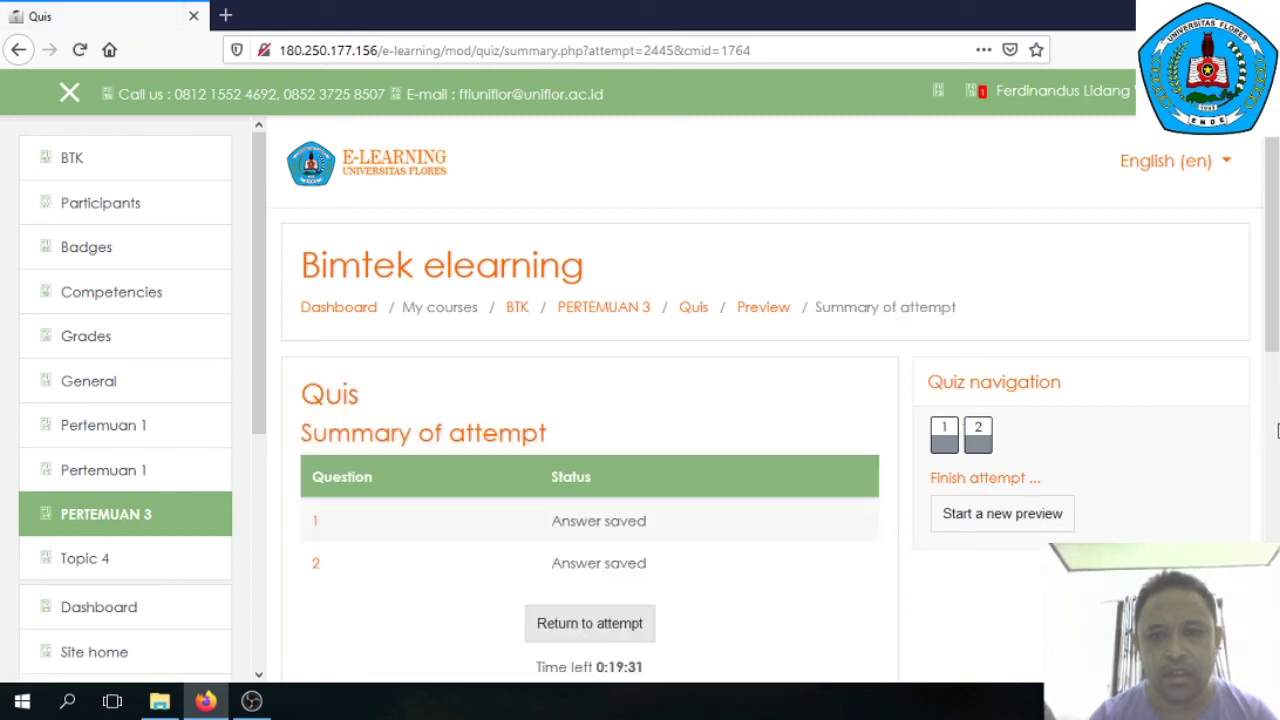
Step: Submit all answers of the preview attempt, confirm the submission, and review the grade and question feedback
{"action": "left_click_drag", "start_coordinate": [1276, 335], "coordinate": [1275, 404]}
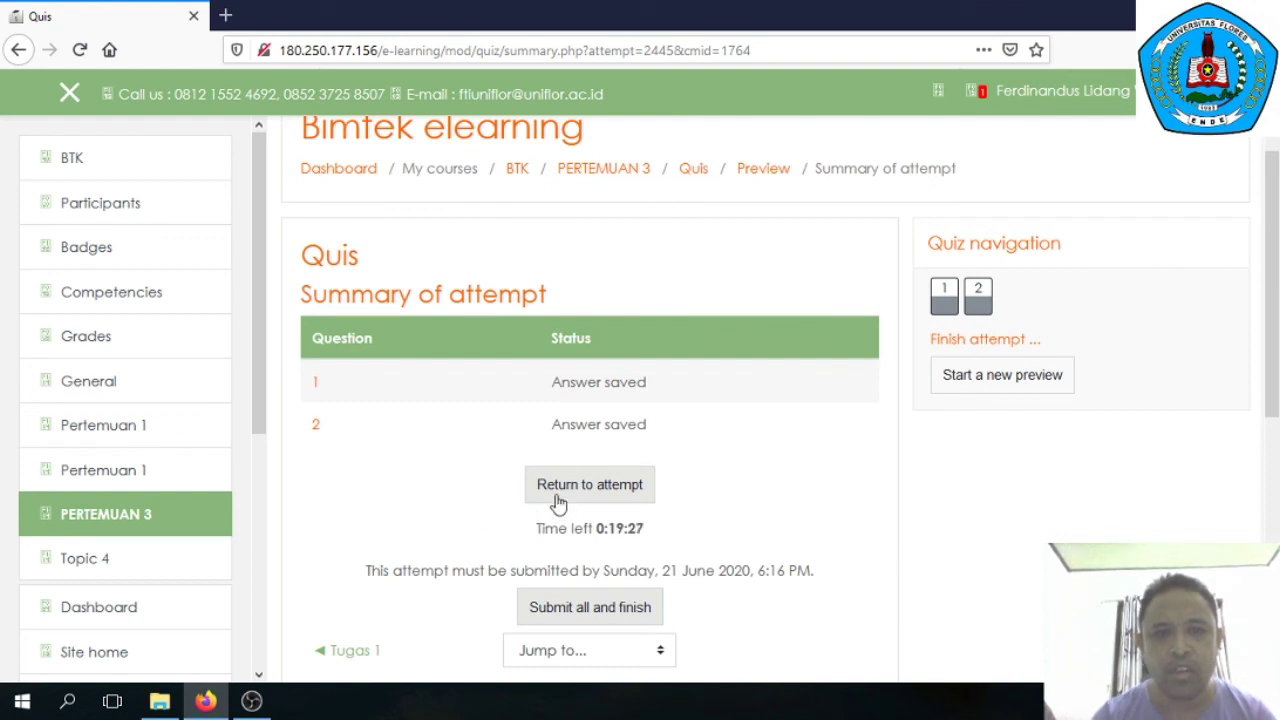
{"action": "left_click", "coordinate": [574, 617]}
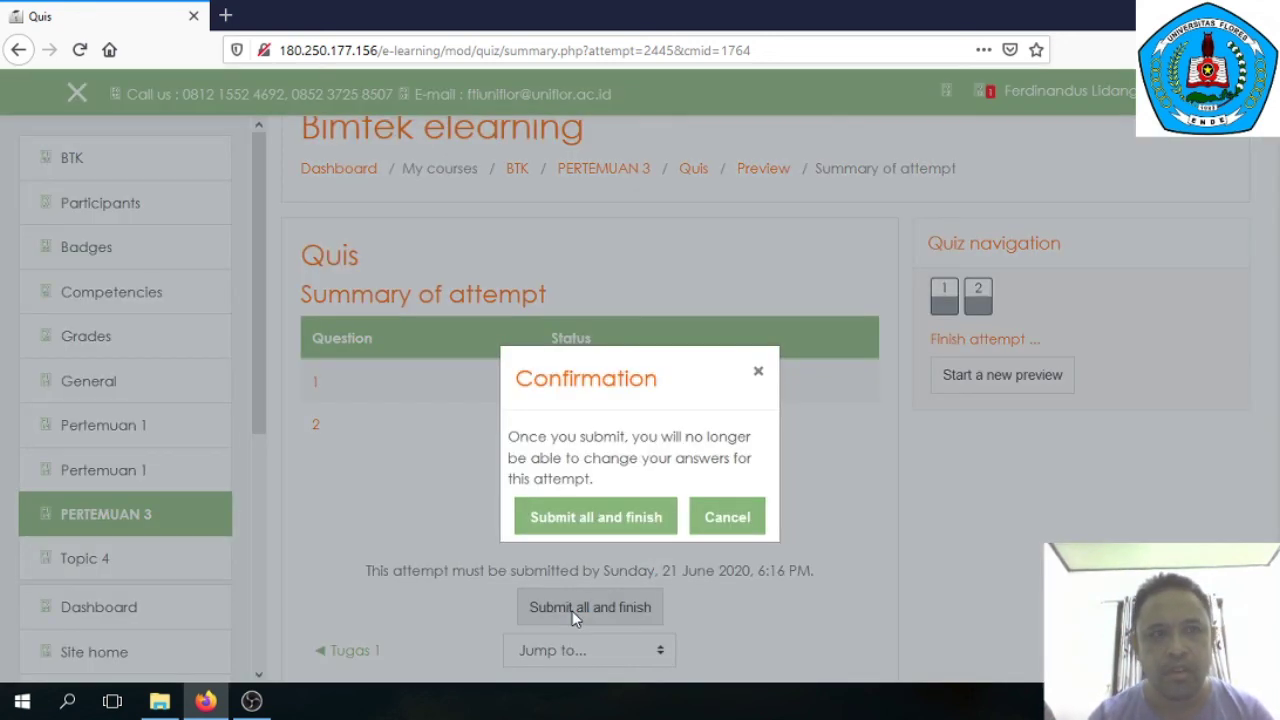
{"action": "double_click", "coordinate": [578, 522]}
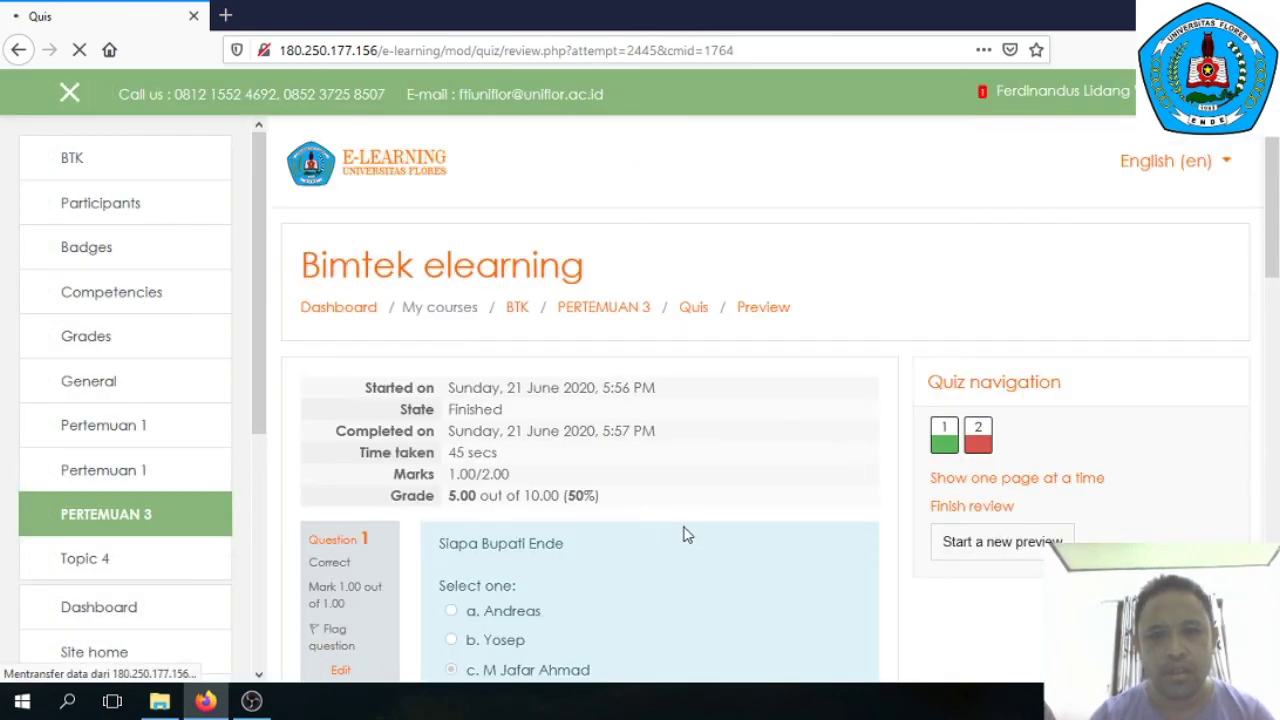
{"action": "scroll", "coordinate": [1274, 320], "scroll_direction": "down", "scroll_amount": 2}
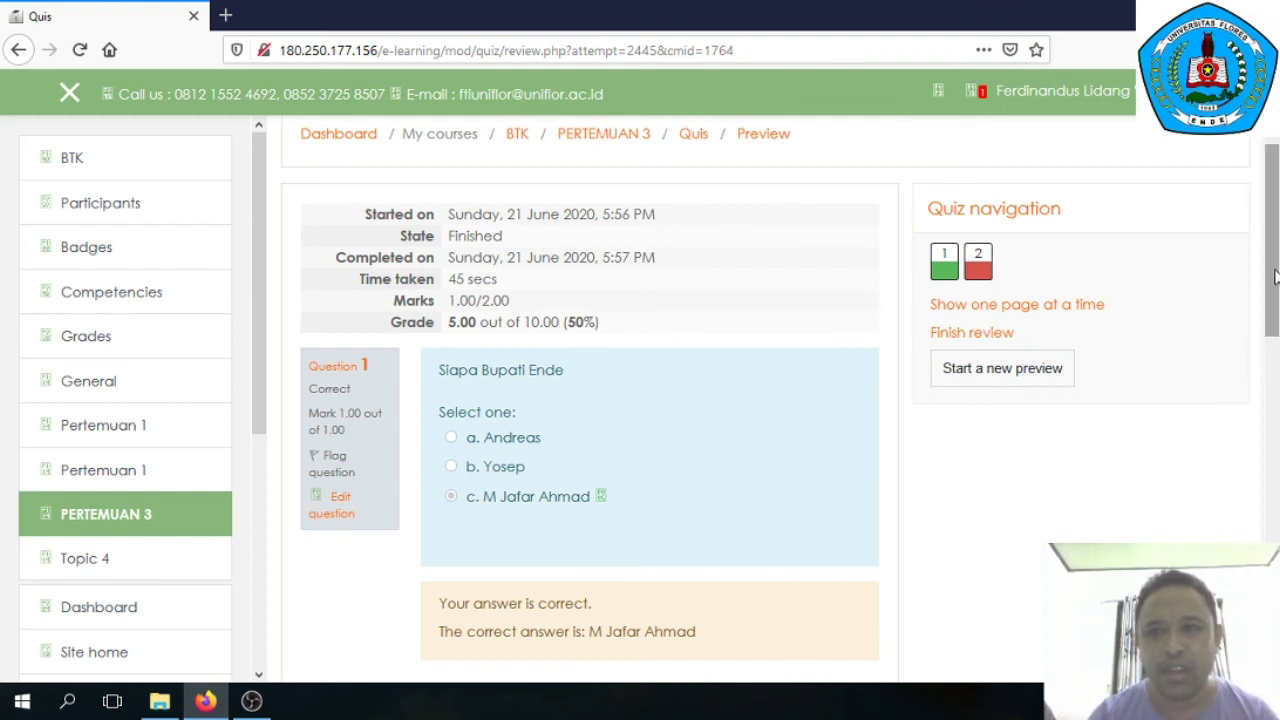
{"action": "scroll", "coordinate": [1276, 250], "scroll_direction": "up", "scroll_amount": 2}
{"action": "left_click_drag", "start_coordinate": [1276, 225], "coordinate": [1276, 205]}
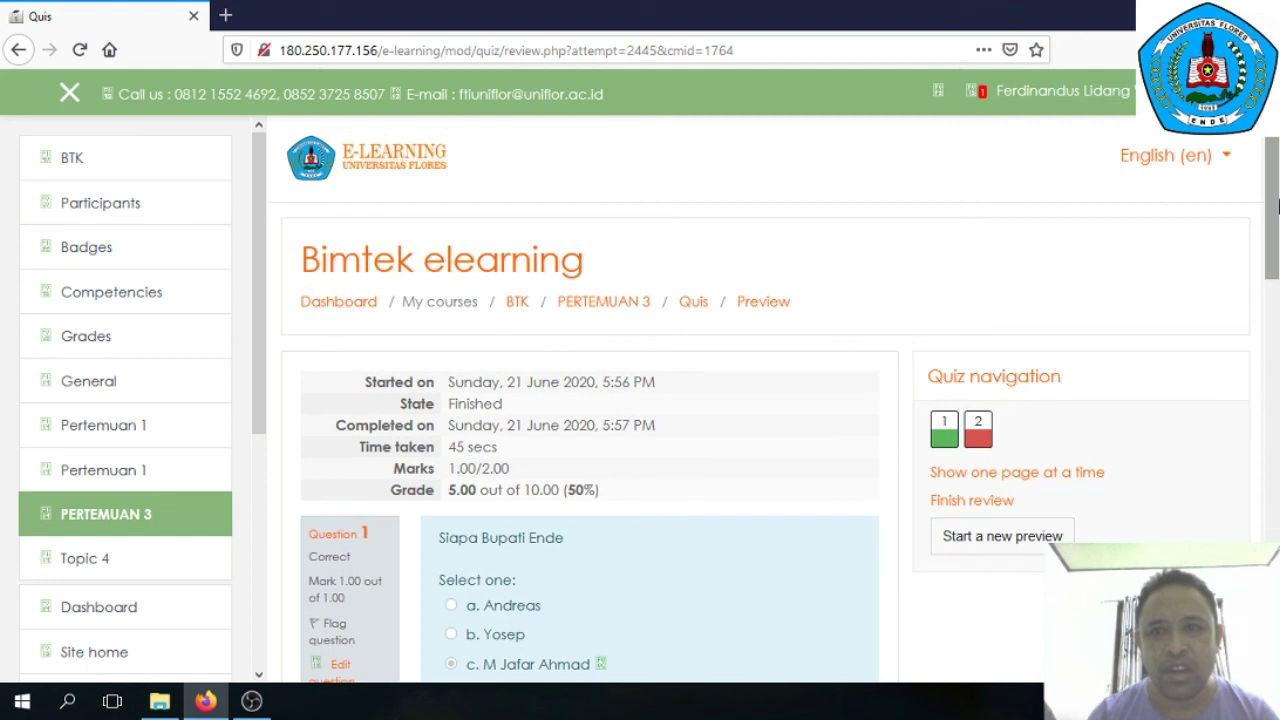